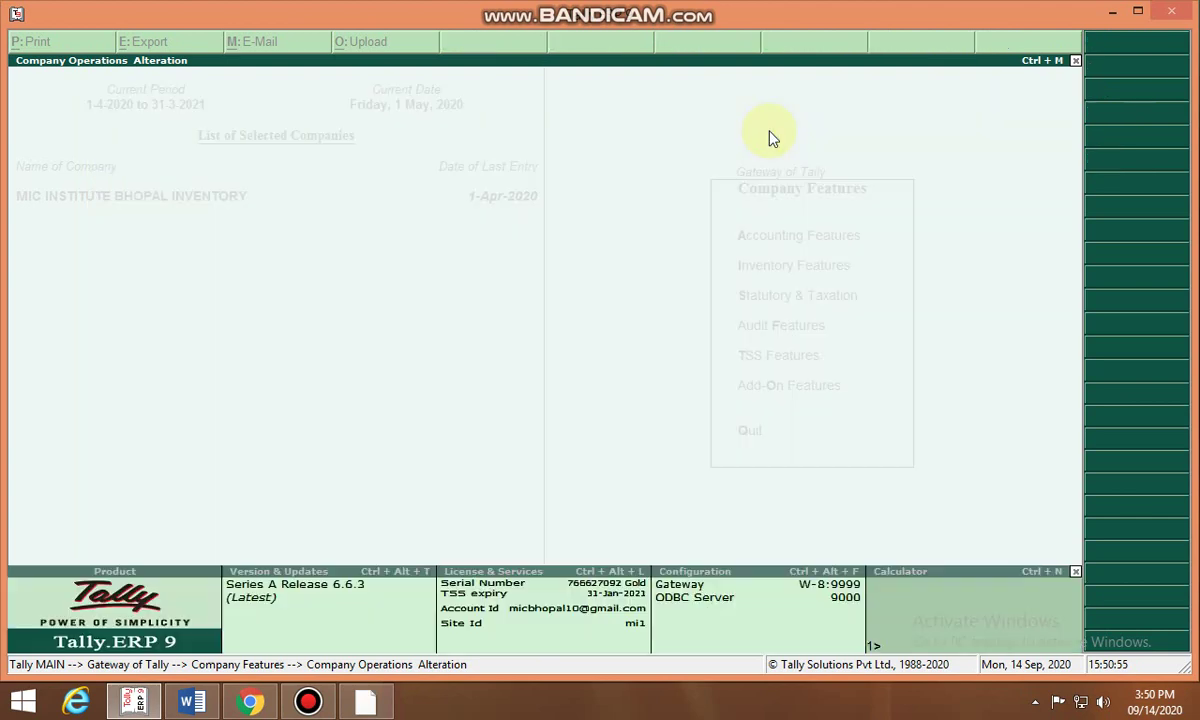
- Open the Godowns master options within Inventory Info
left_click(770, 138)
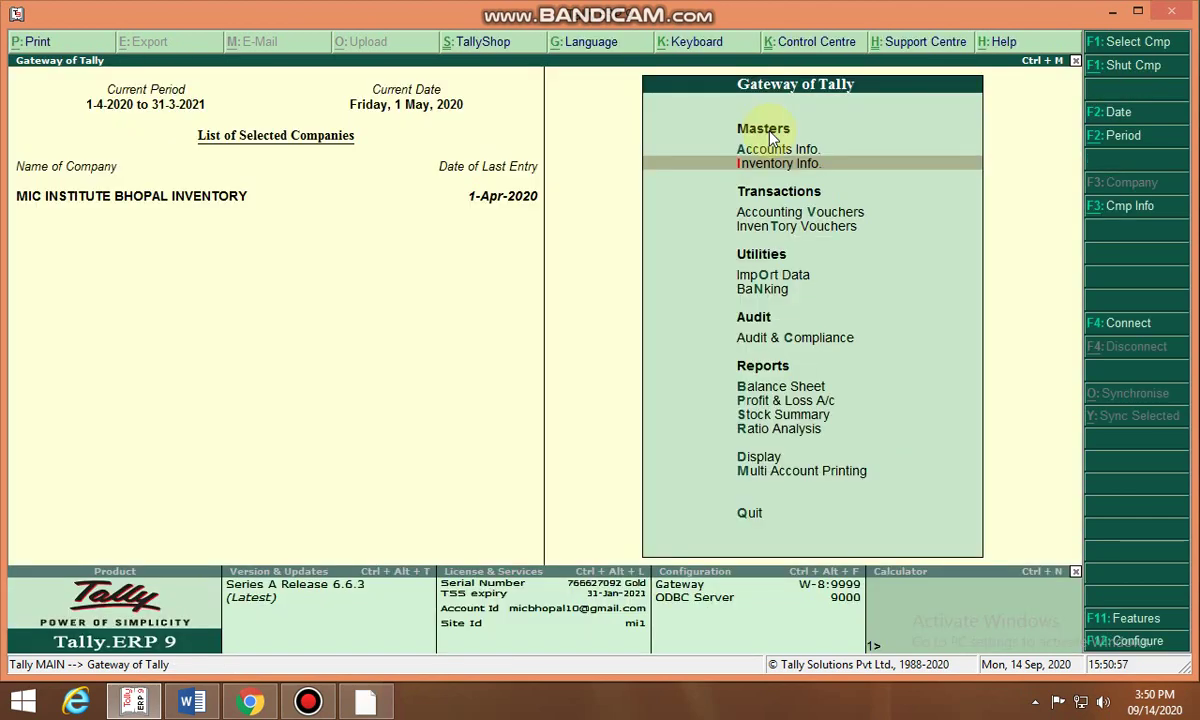
key("Down")
key("Up")
key("Down")
key("Up")
key("Return")
key("Down")
key("Down")
key("Down")
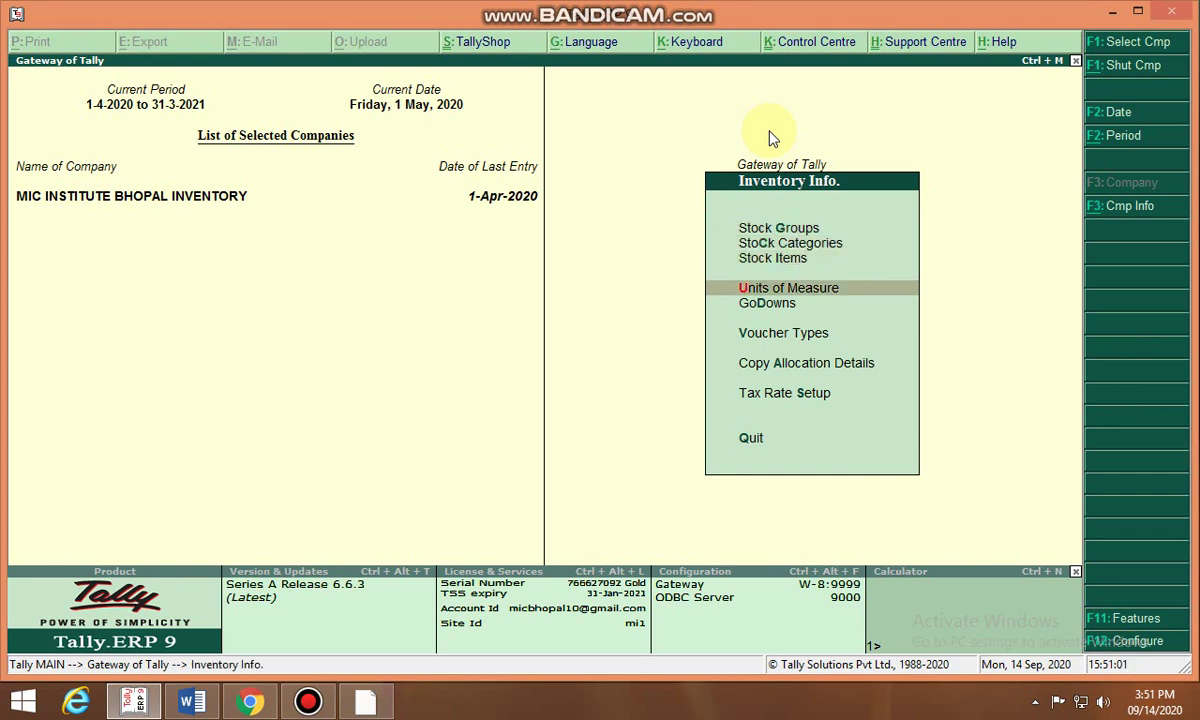
key("Down")
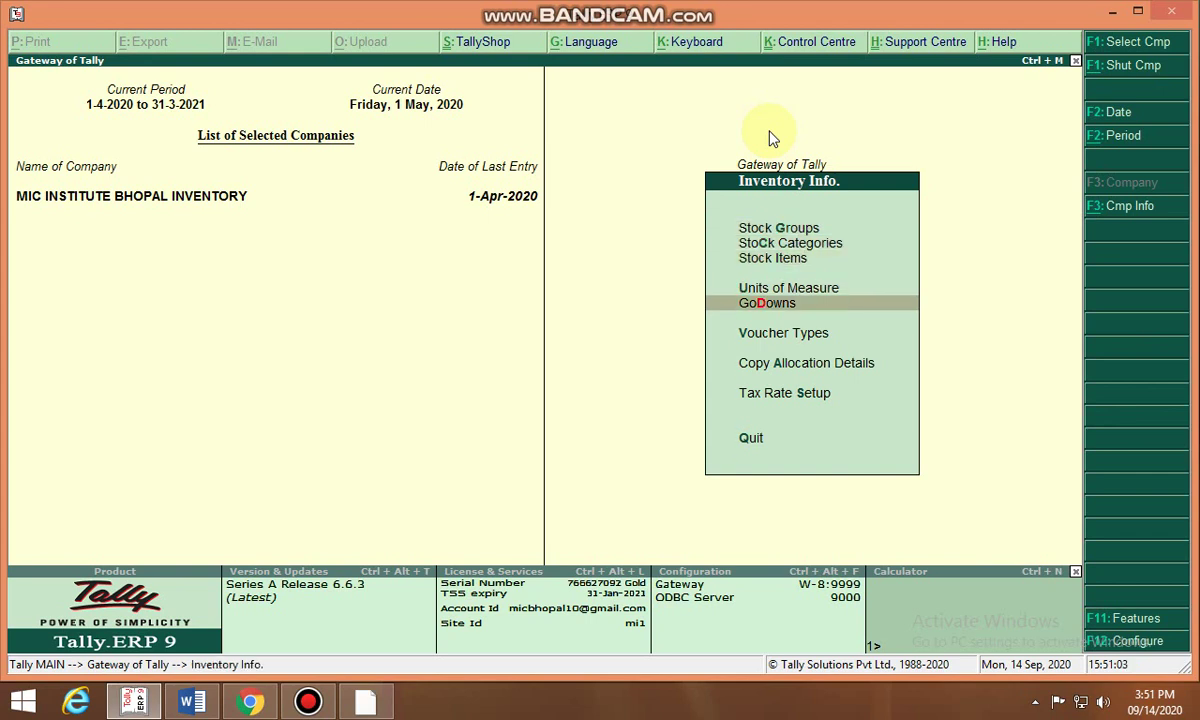
key("Return")
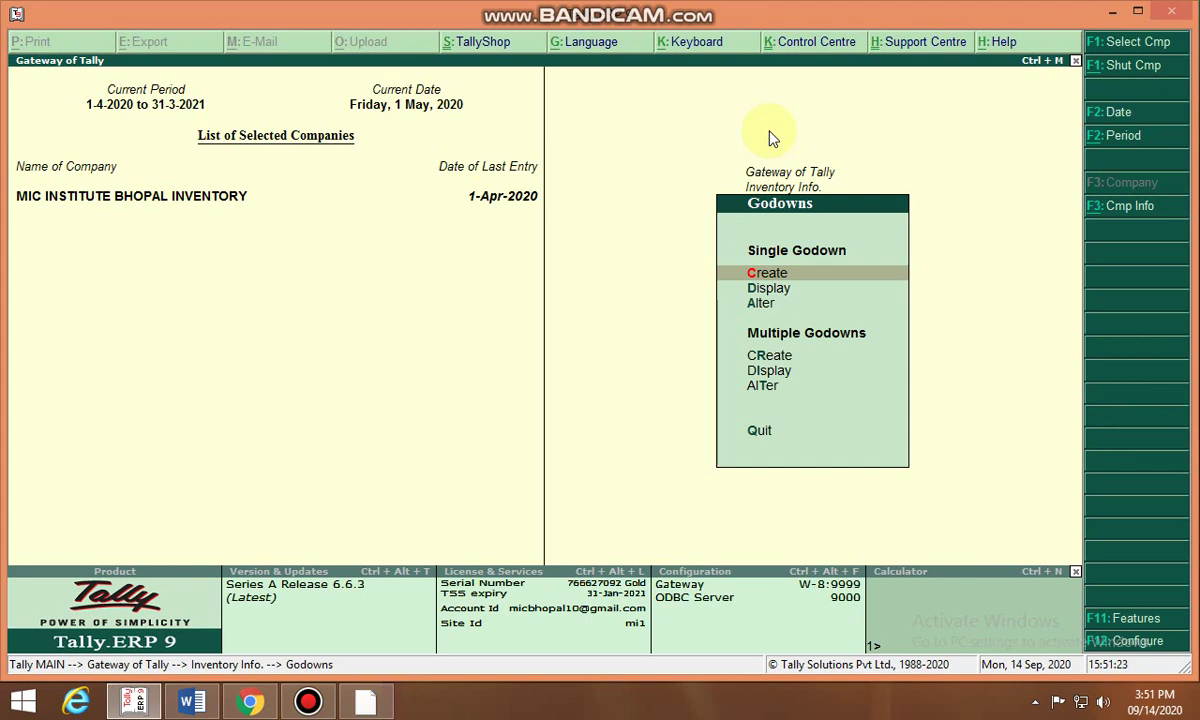
key("Down")
key("Down")
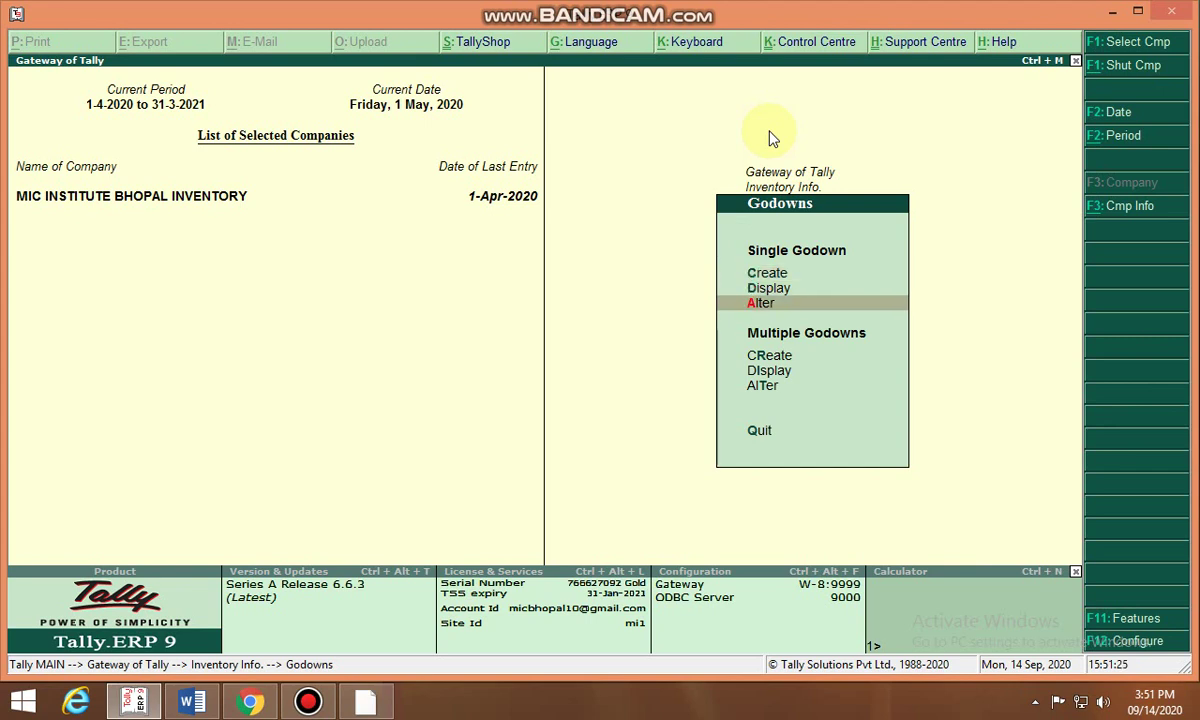
key("Down")
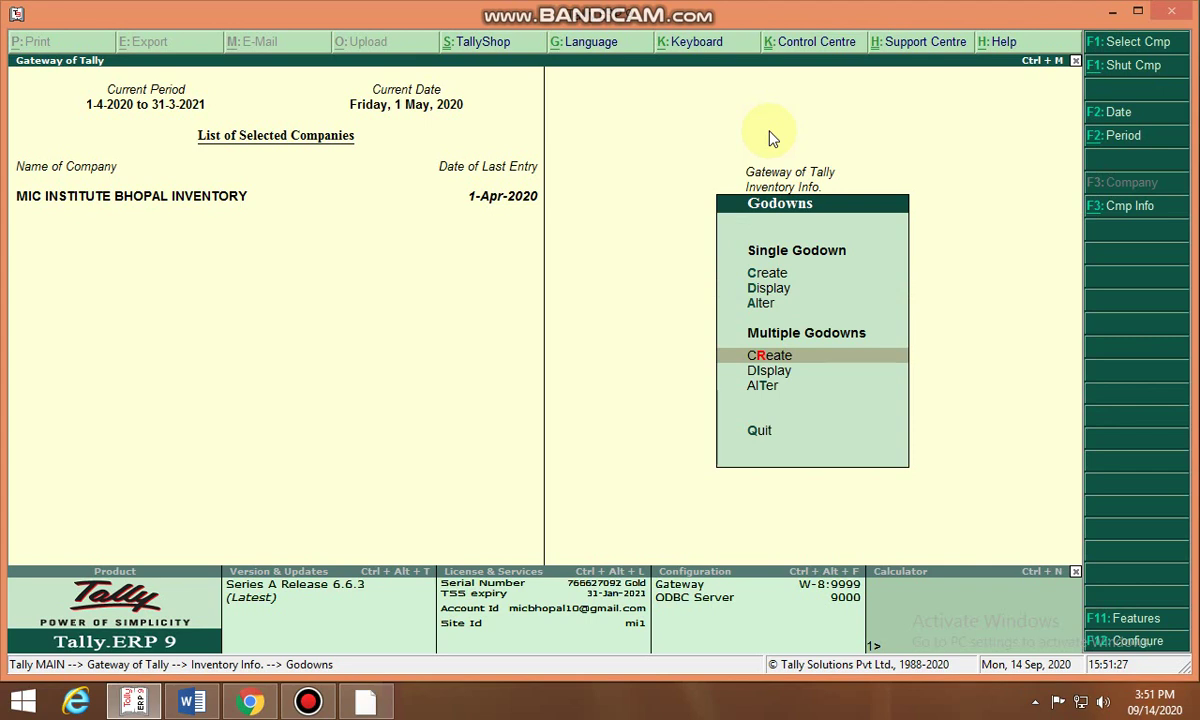
key("Return")
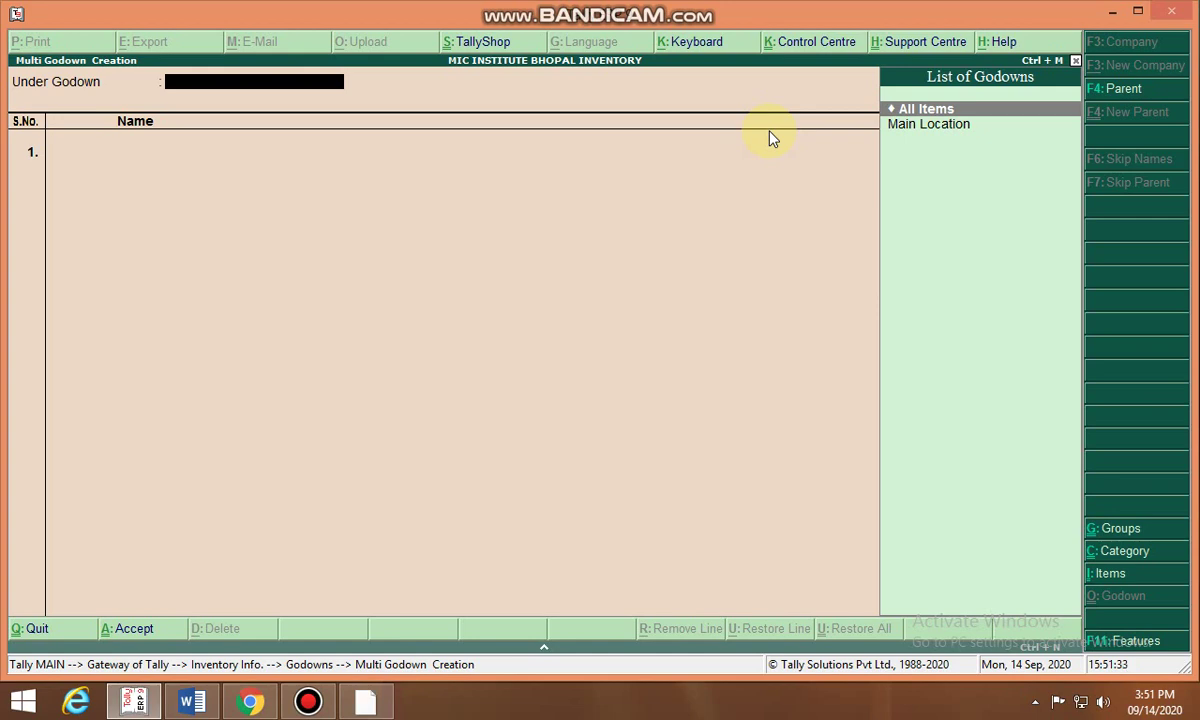
key("Down")
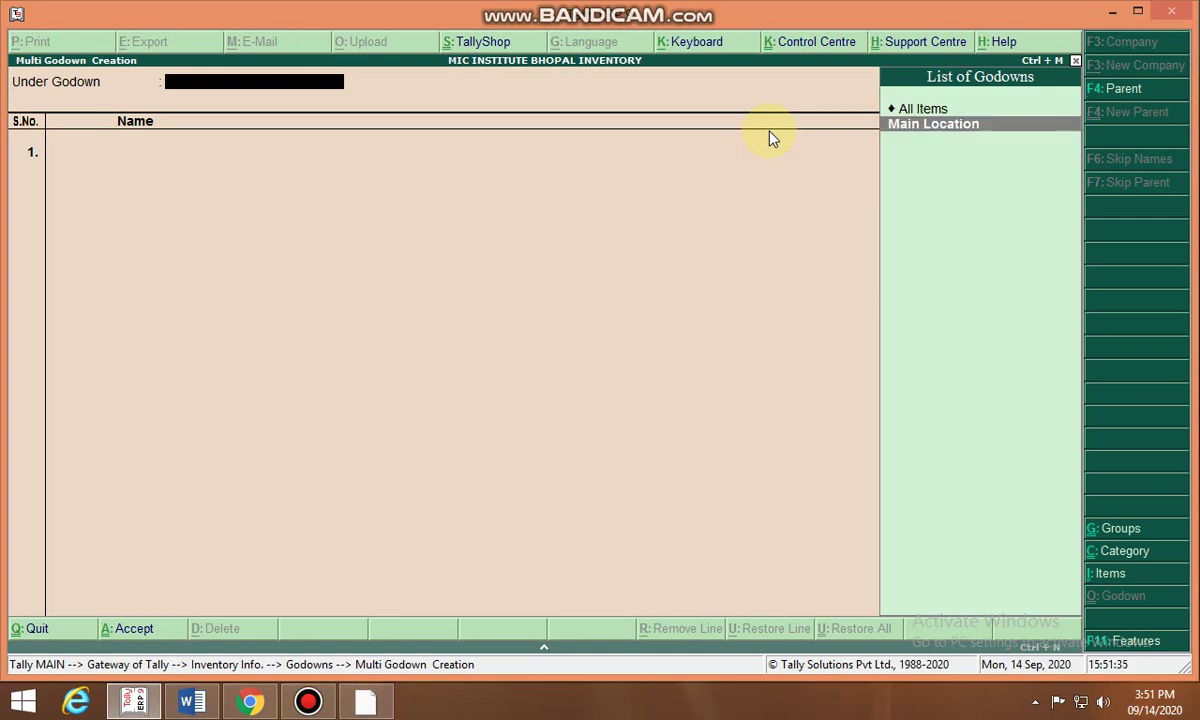
key("Up")
key("Escape")
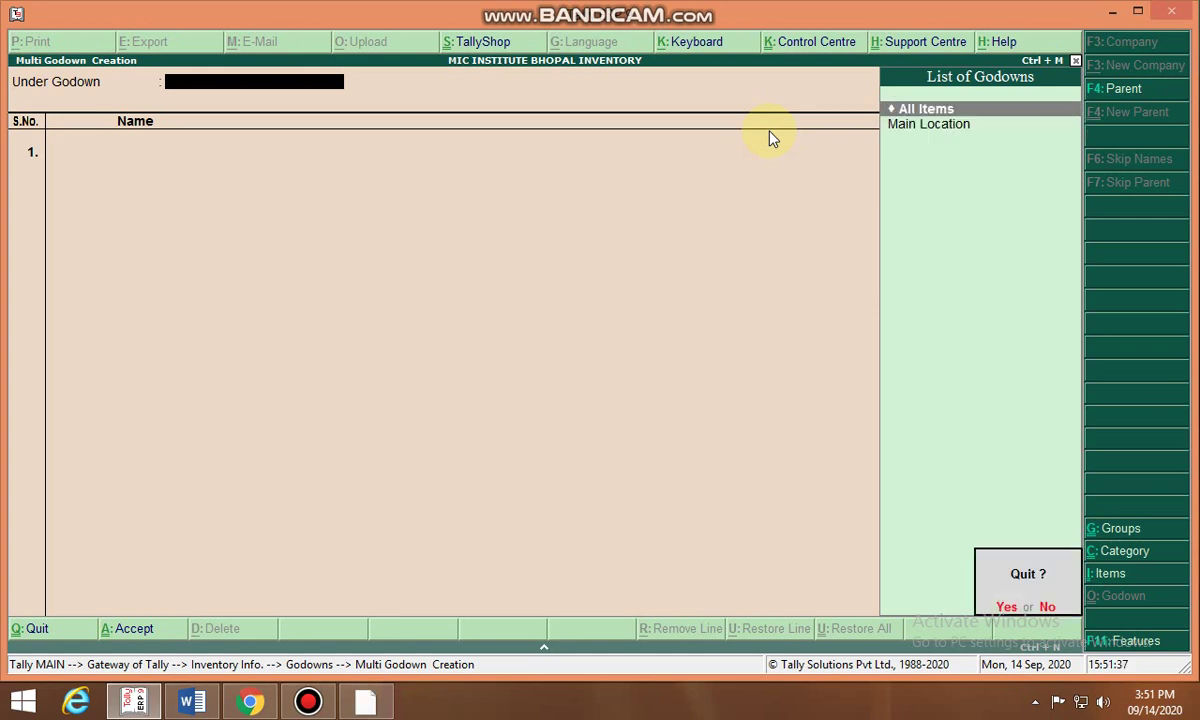
key("y")
- Check the list of existing godowns available for single display, and close it
key("Up")
key("Up")
key("Return")
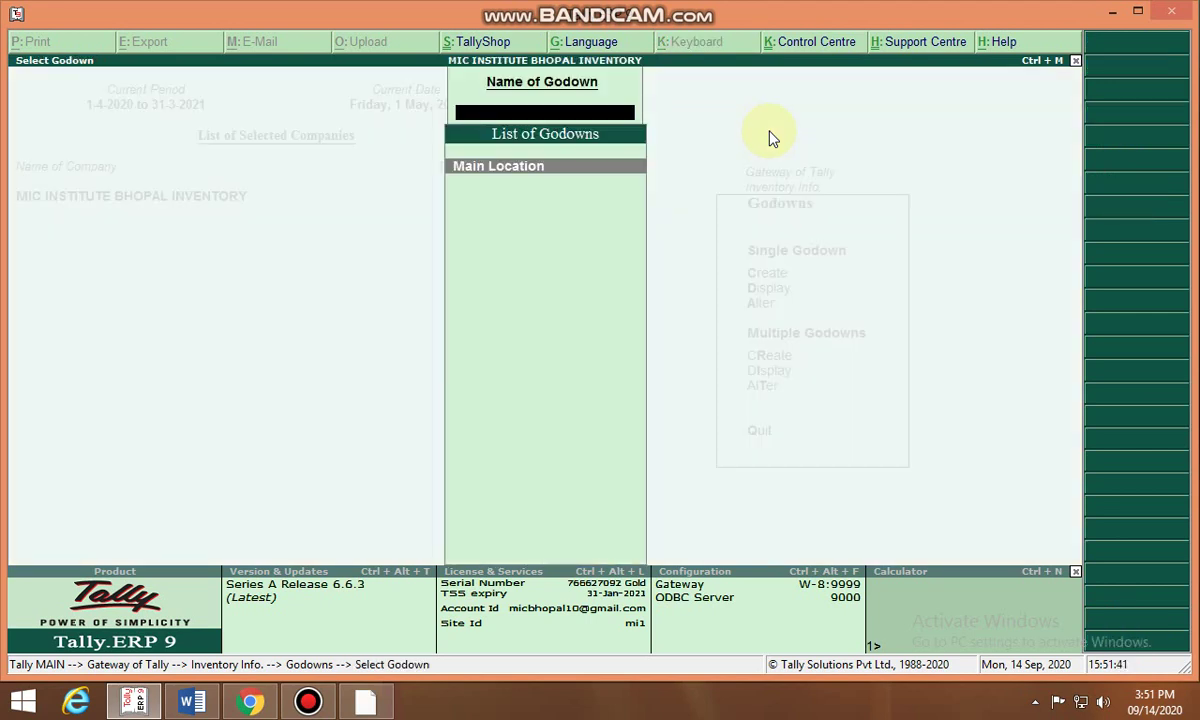
key("Escape")
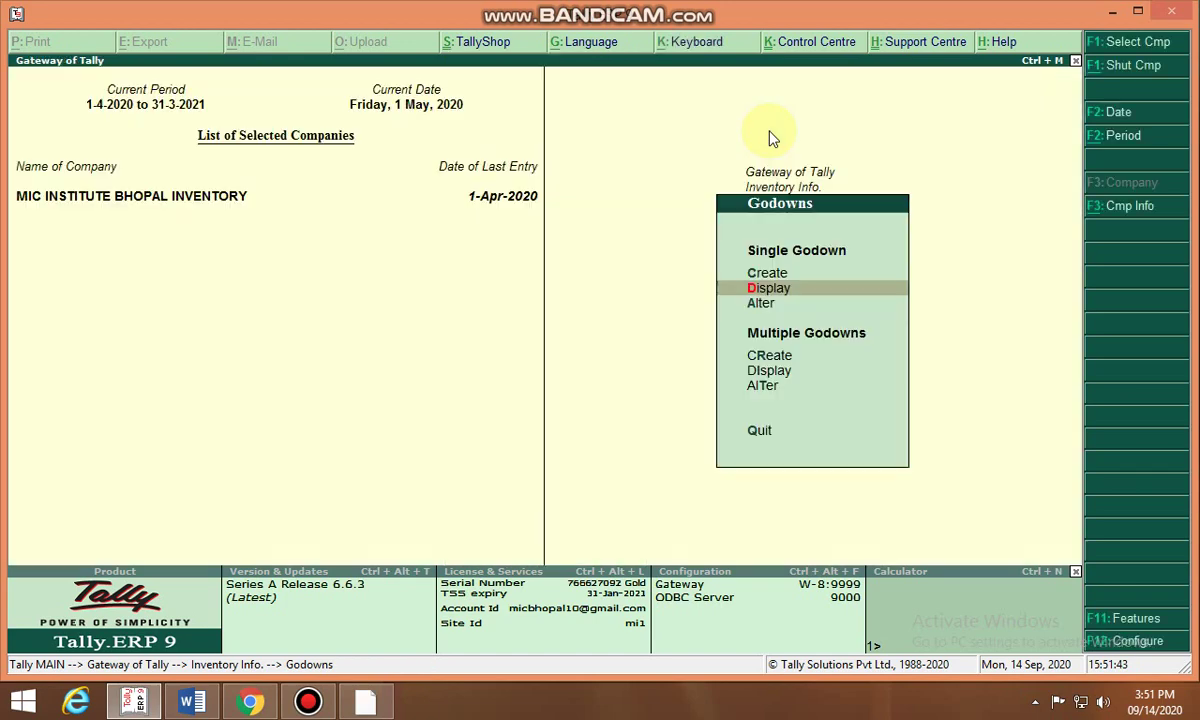
- Start creating multiple godowns under All Items and add Raw Material Godown under Primary
key("Down")
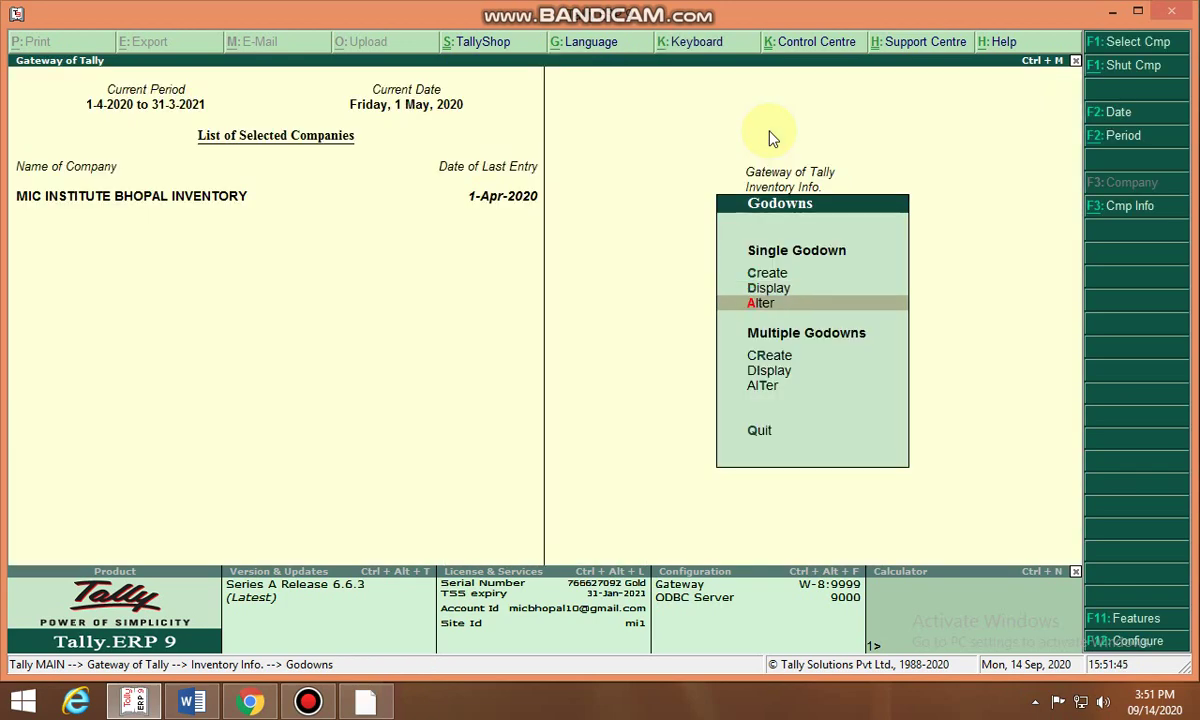
key("Down")
key("Return")
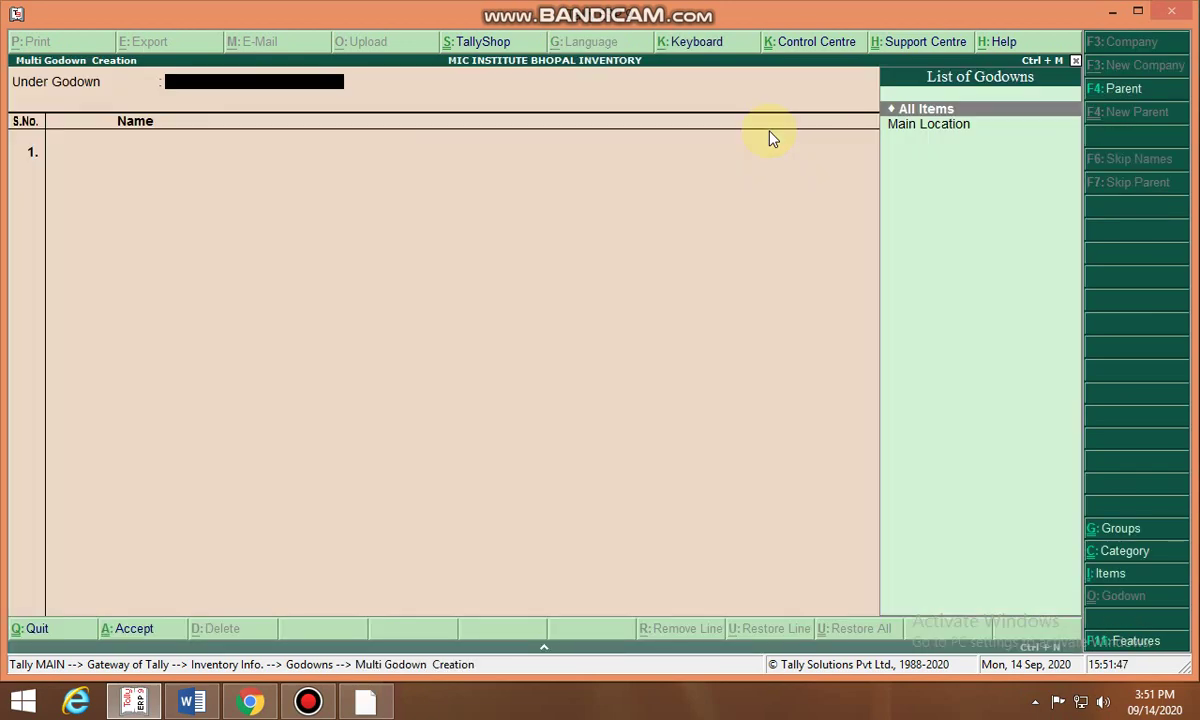
key("Return")
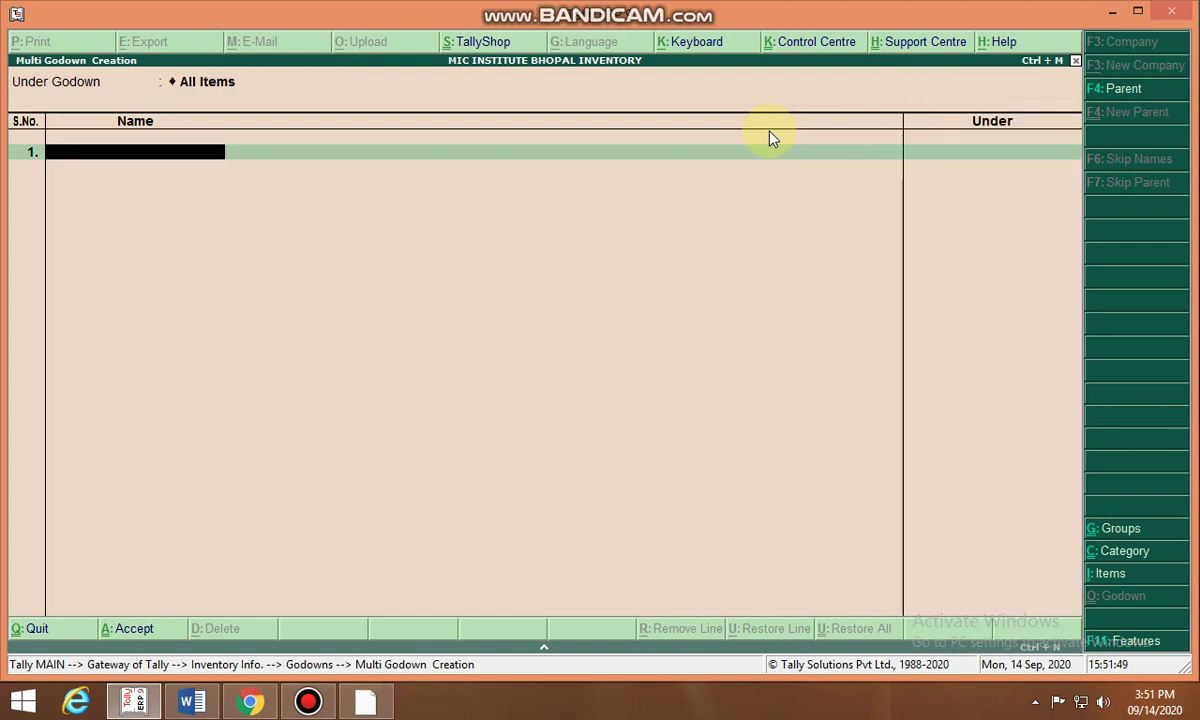
type("Raw Material")
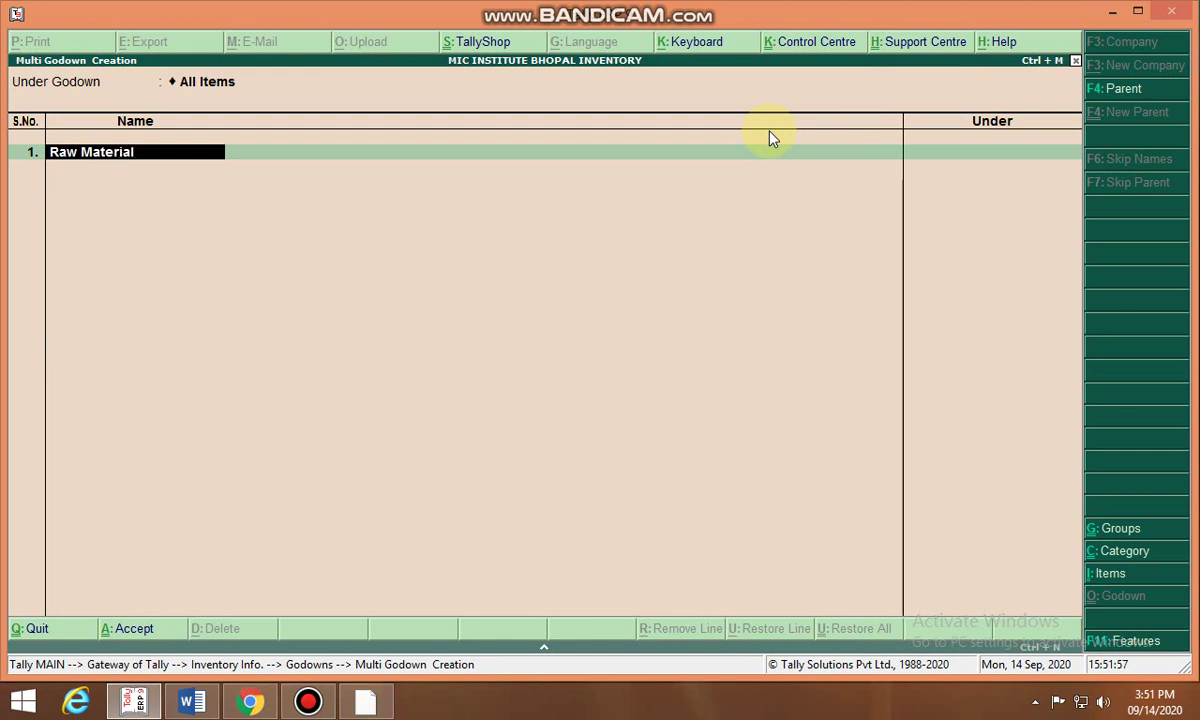
type(" Godown")
key("Return")
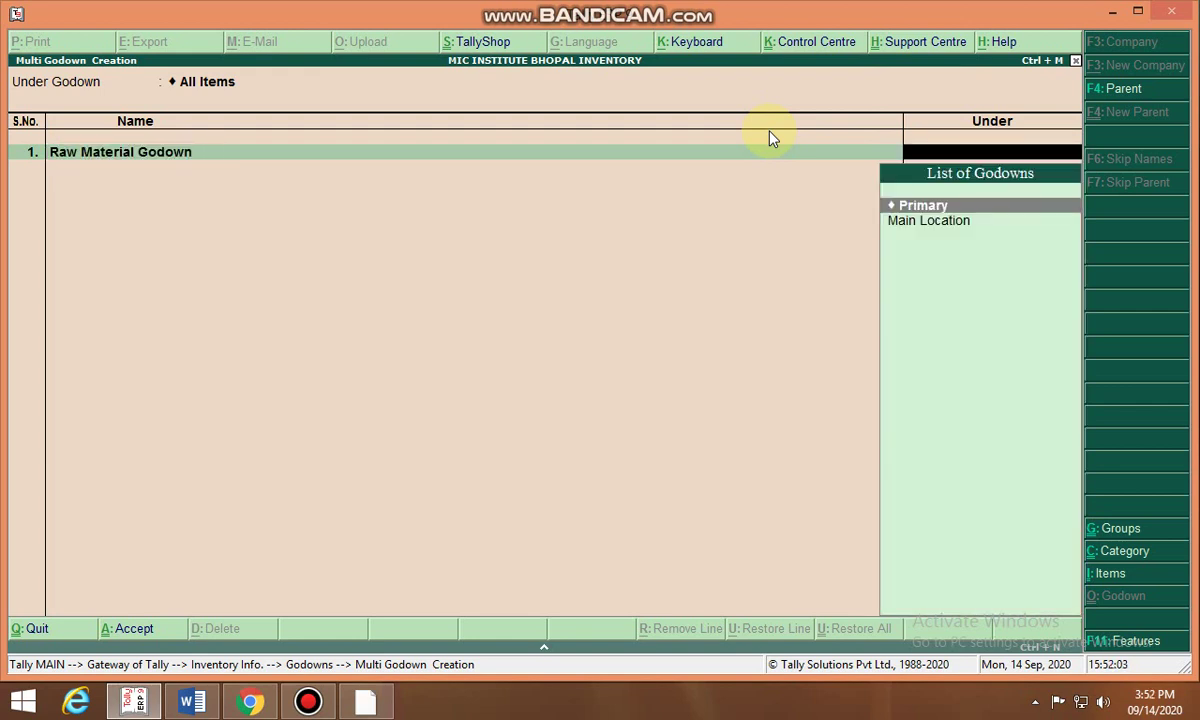
key("Return")
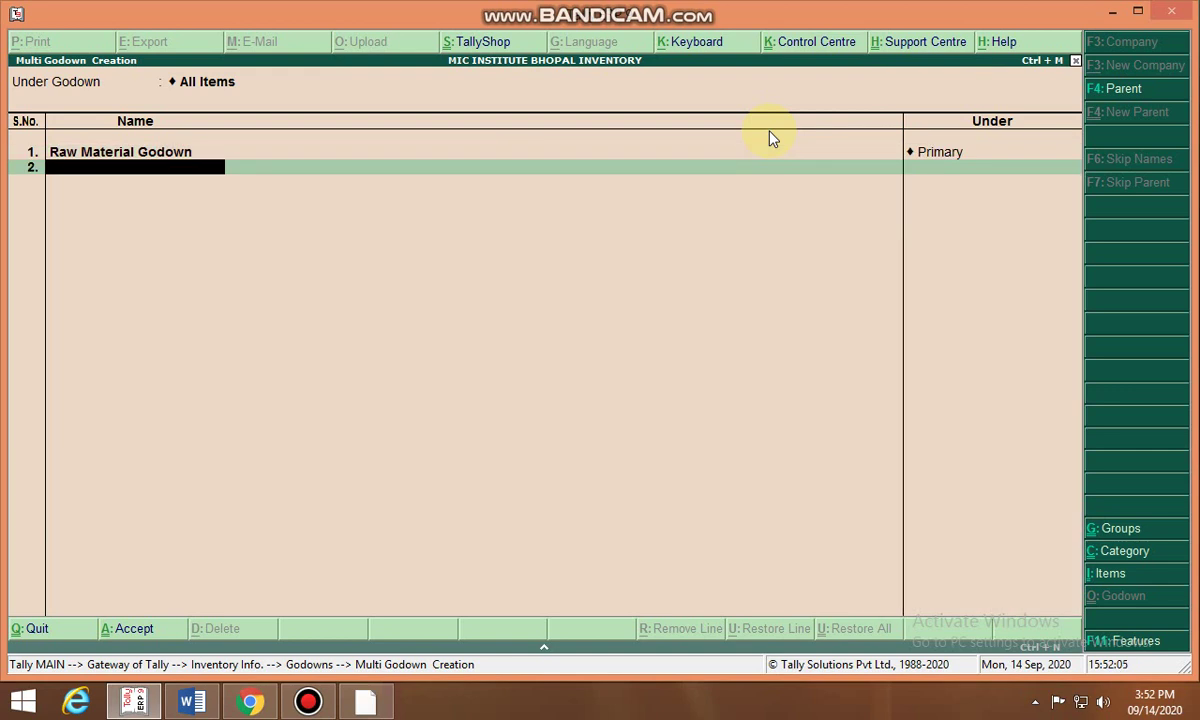
- Add Assembling Godown under Primary as the second entry
type("Ass")
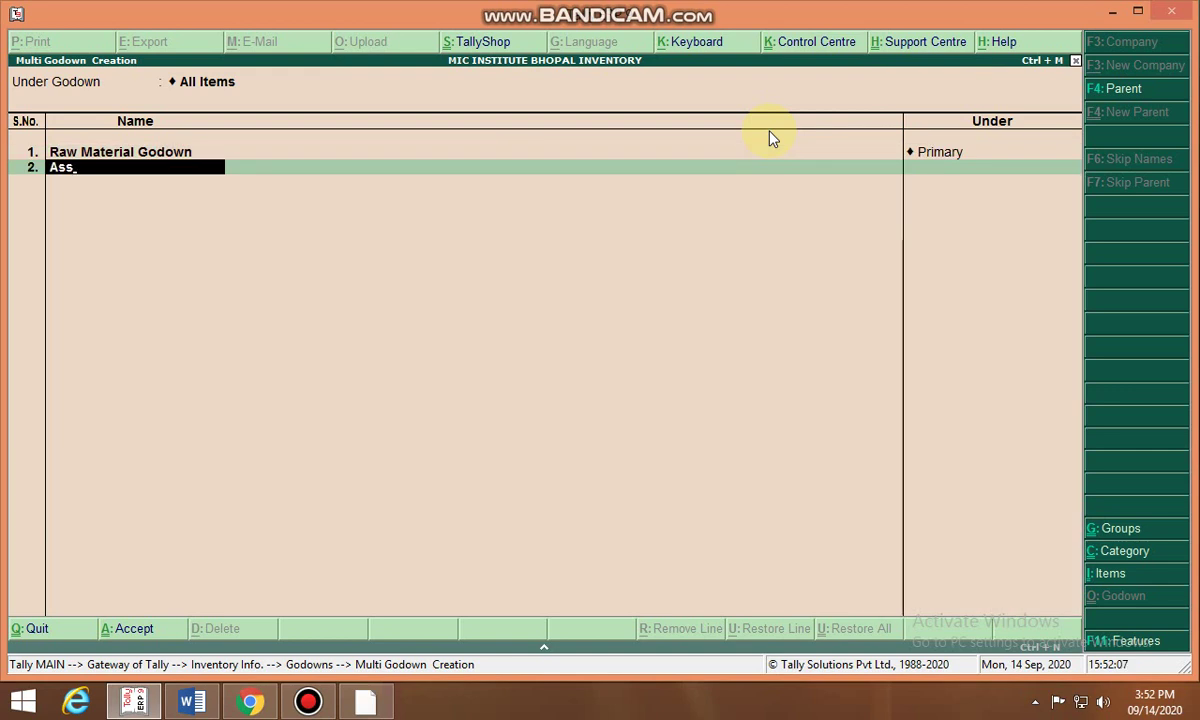
type("embling God")
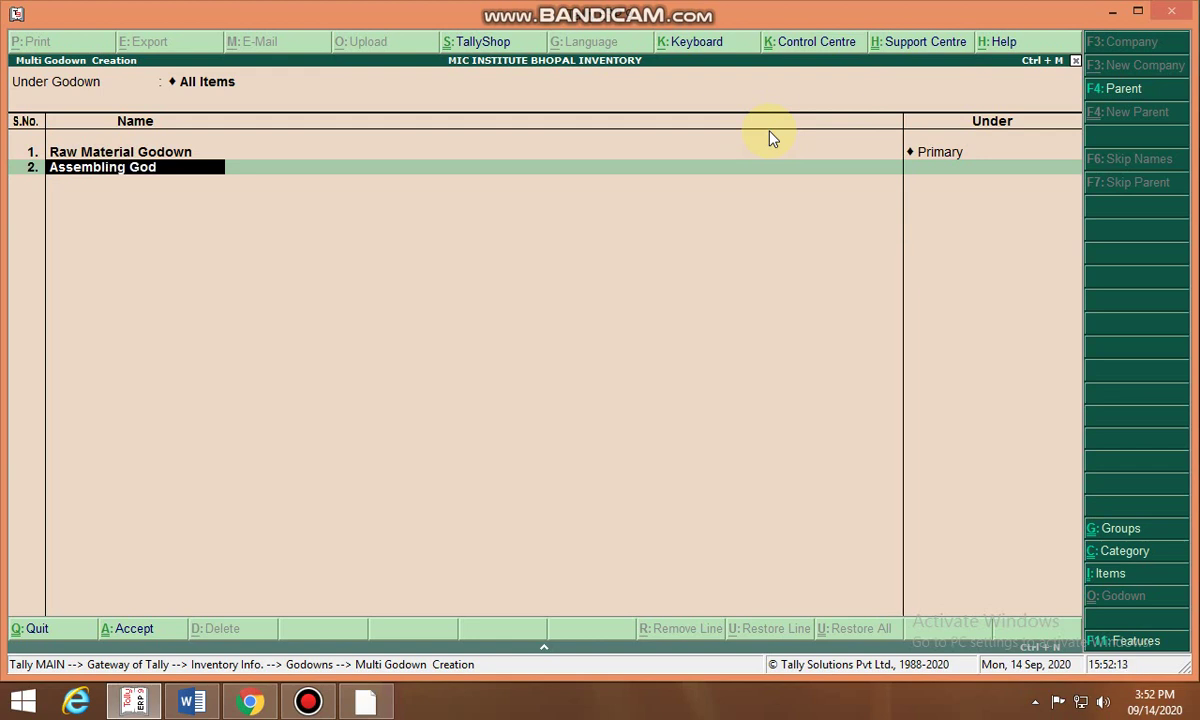
type("own")
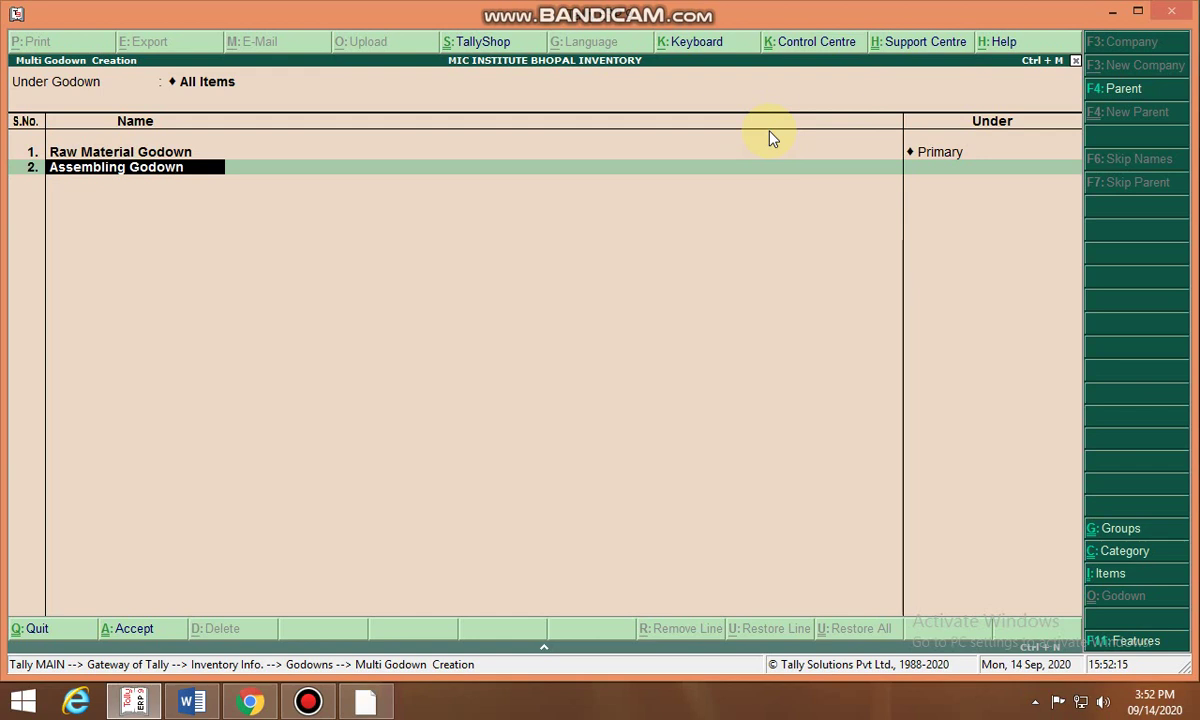
key("Return")
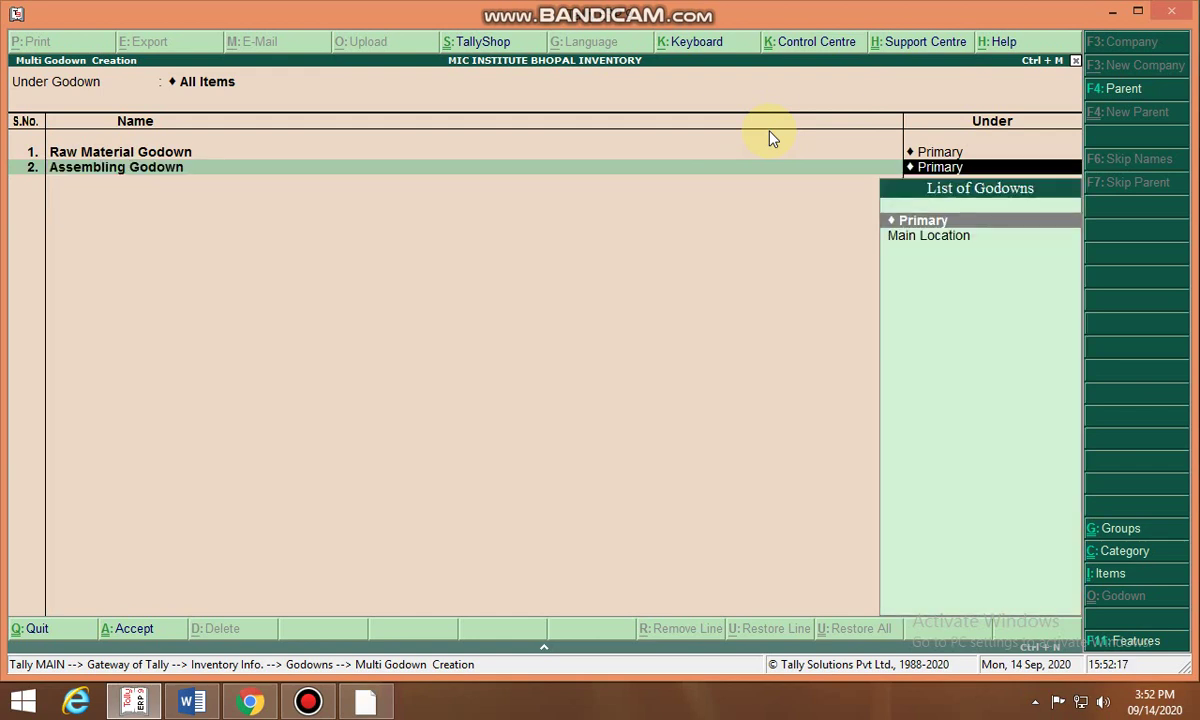
key("Return")
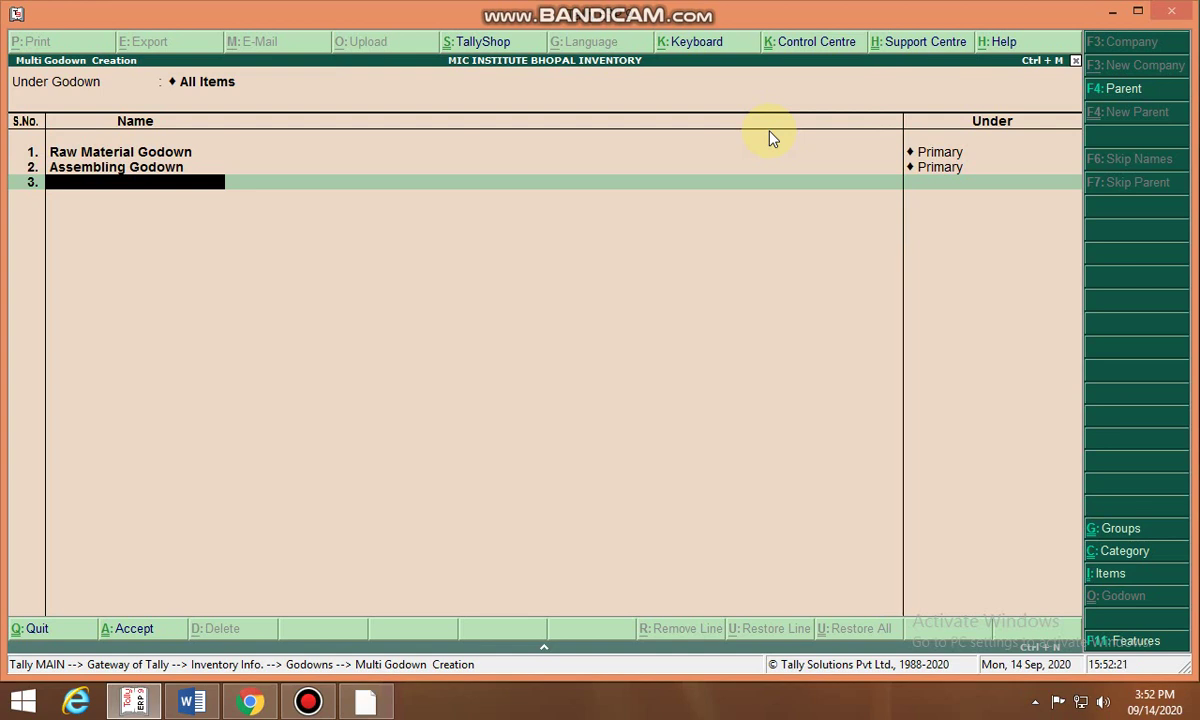
- Add Finished Goods Godown under Primary as the third entry and save the godown list
type("Finishe")
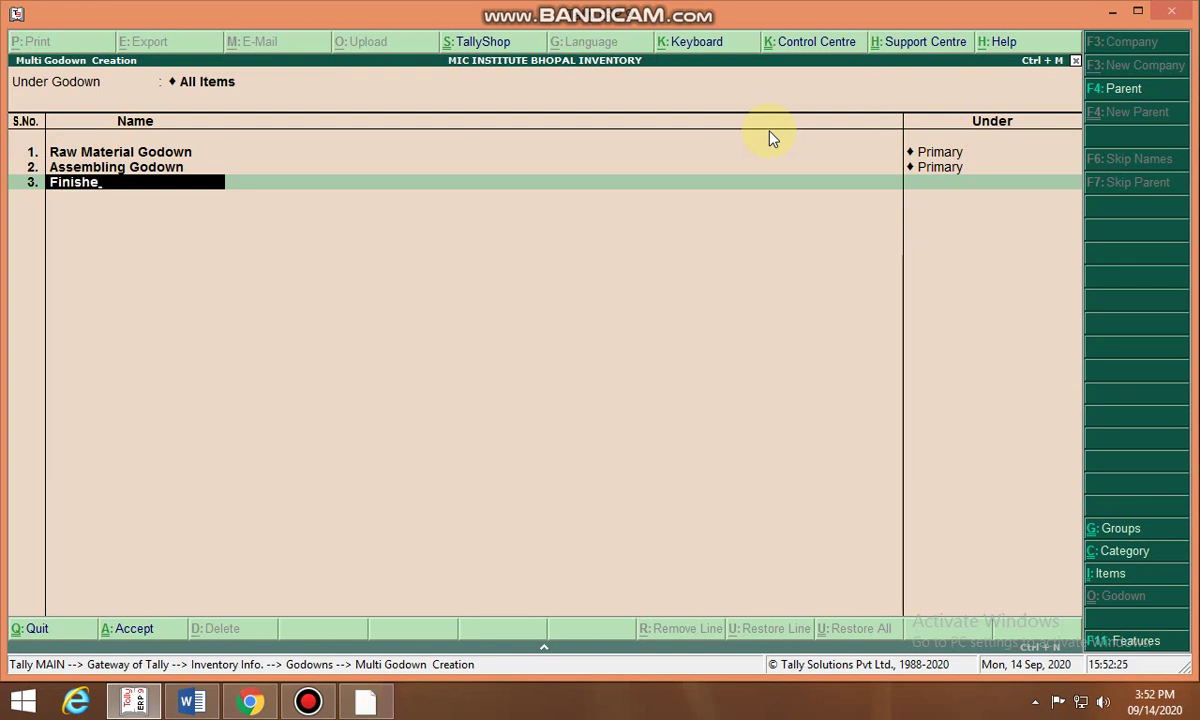
type("d Goods")
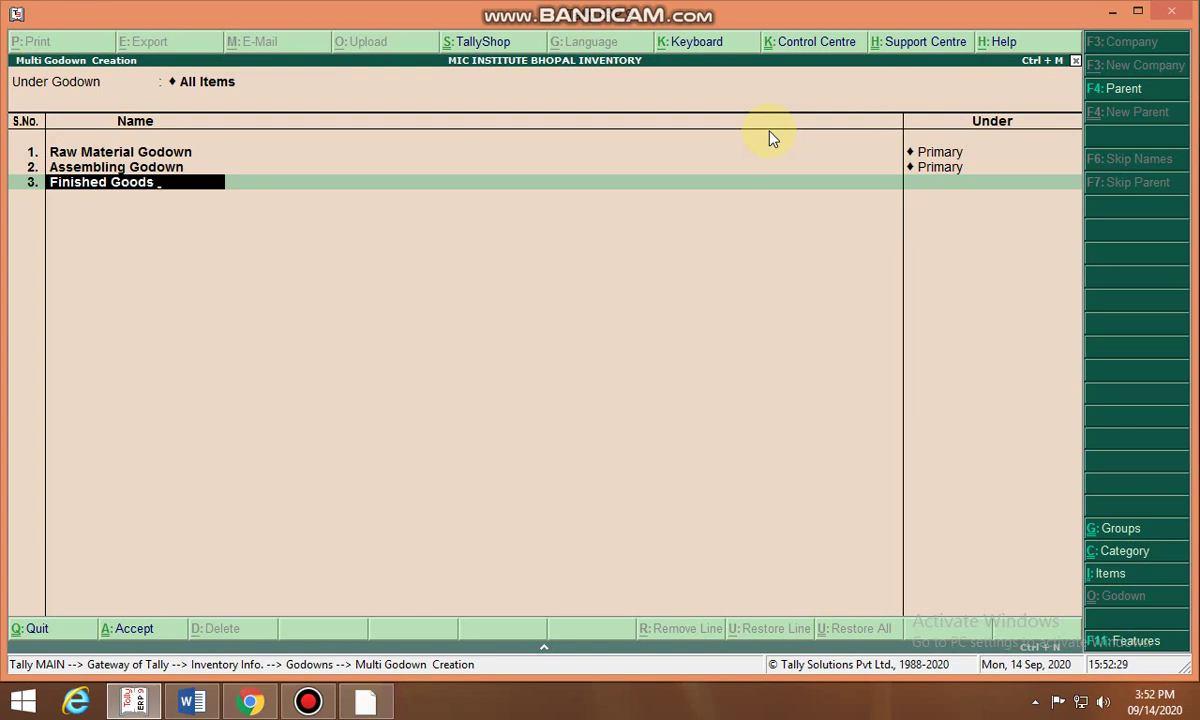
type(" God")
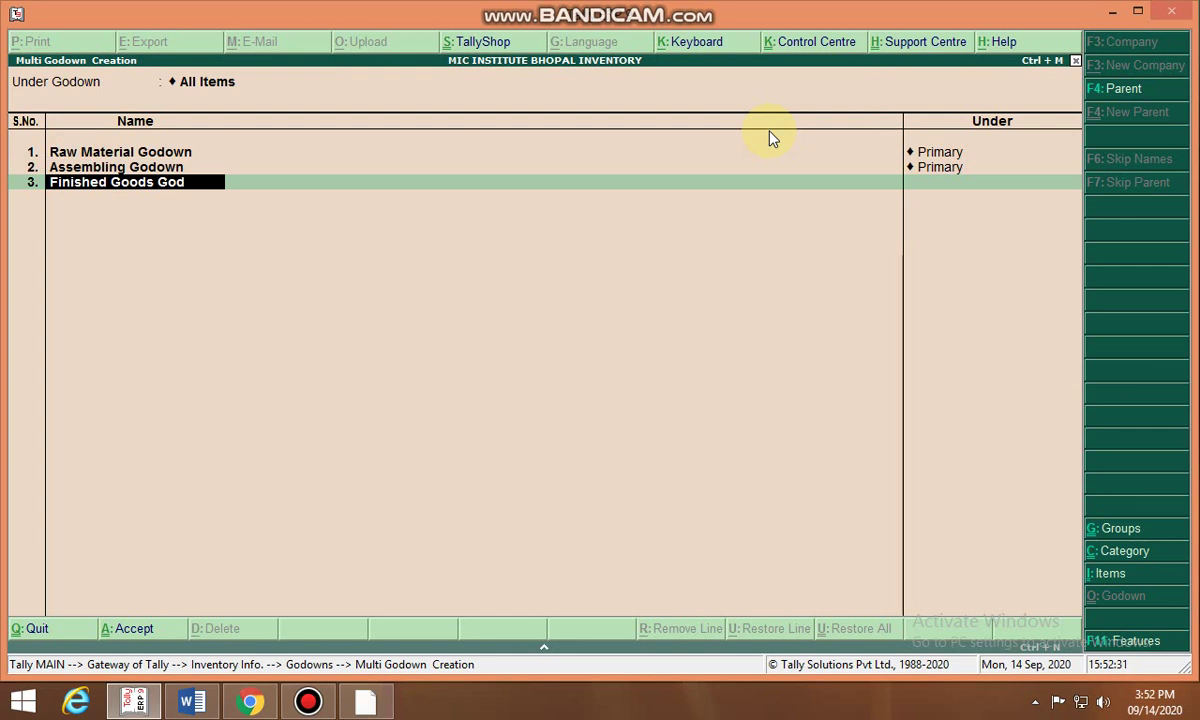
type("own")
key("Return")
key("Return")
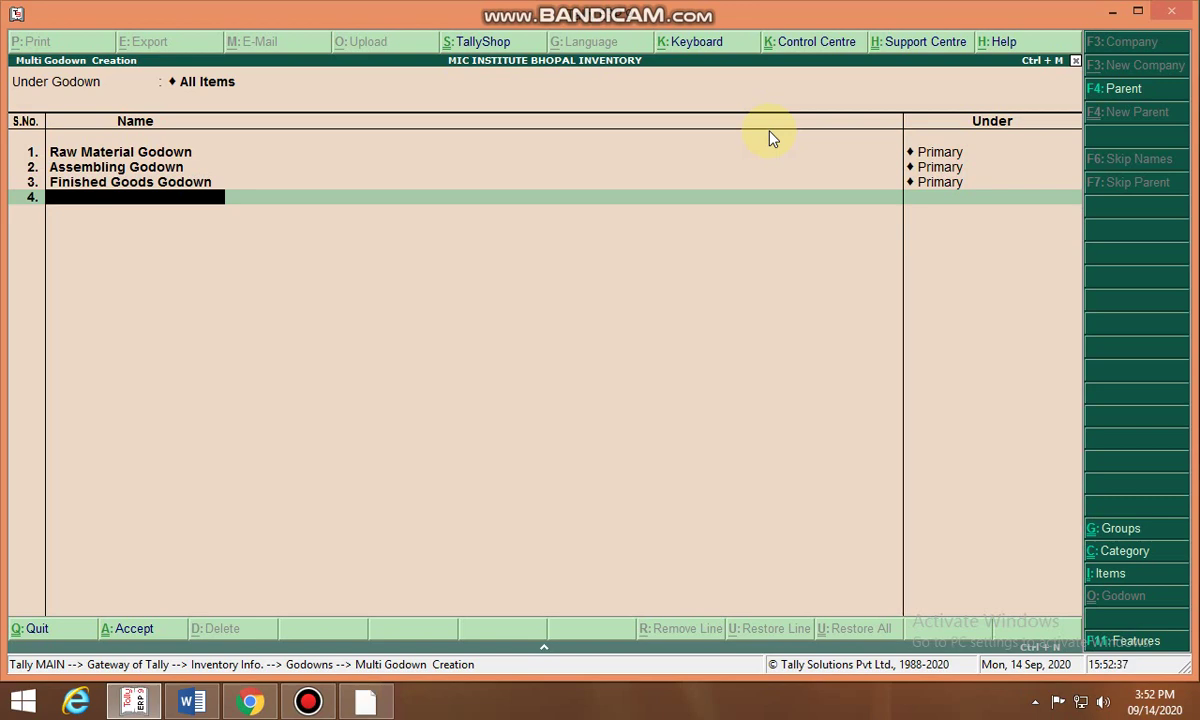
key("Return")
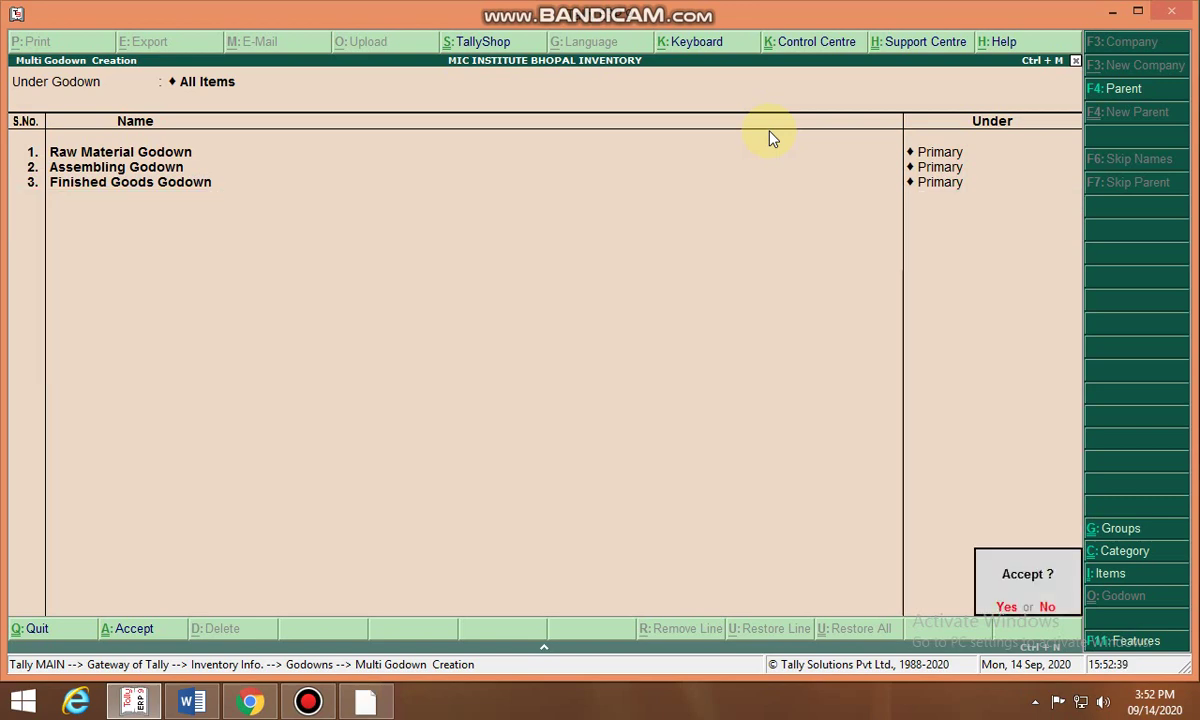
key("Return")
- Review the list of godowns available for alteration, and close it
key("Up")
key("Up")
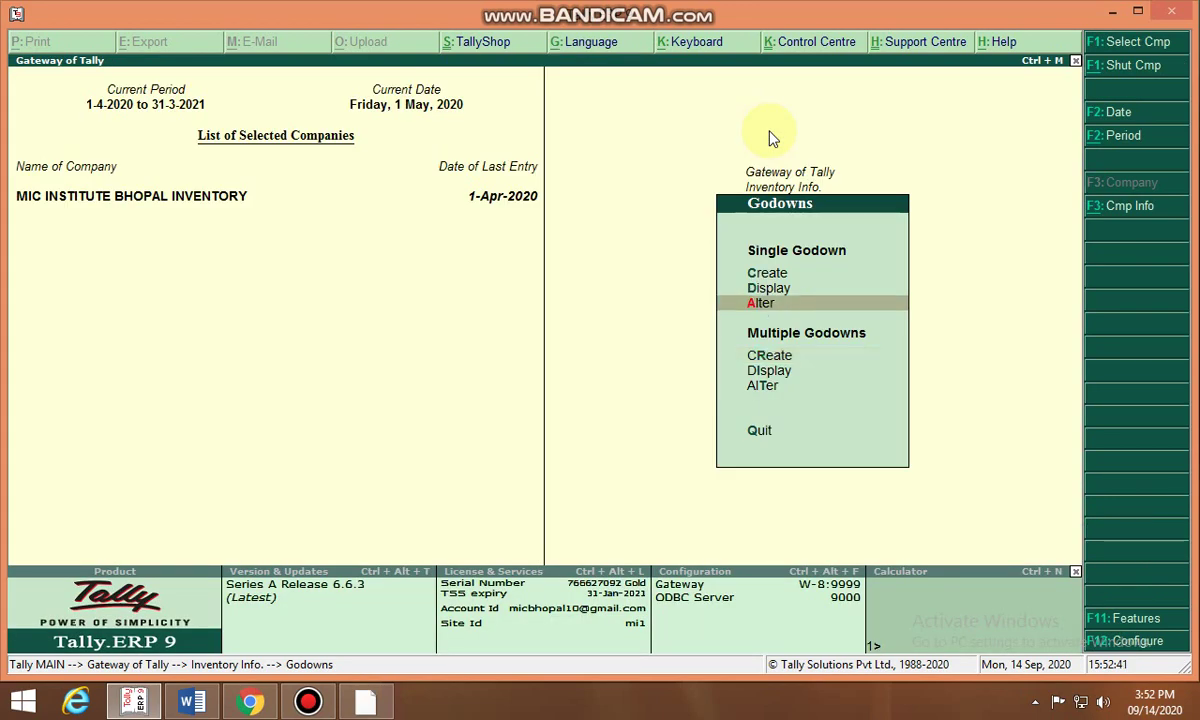
key("Return")
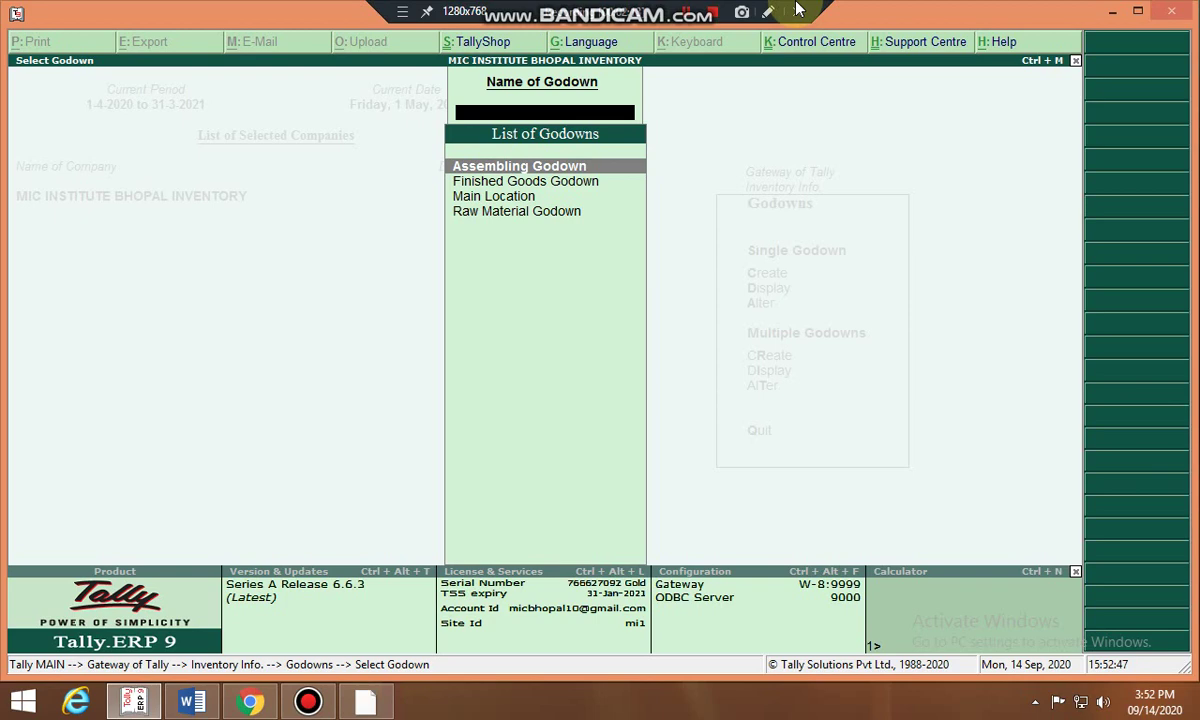
key("Escape")
- Start a purchase accounting voucher with supplier invoice number 03, dated 1-May-2020
key("Escape")
key("Escape")
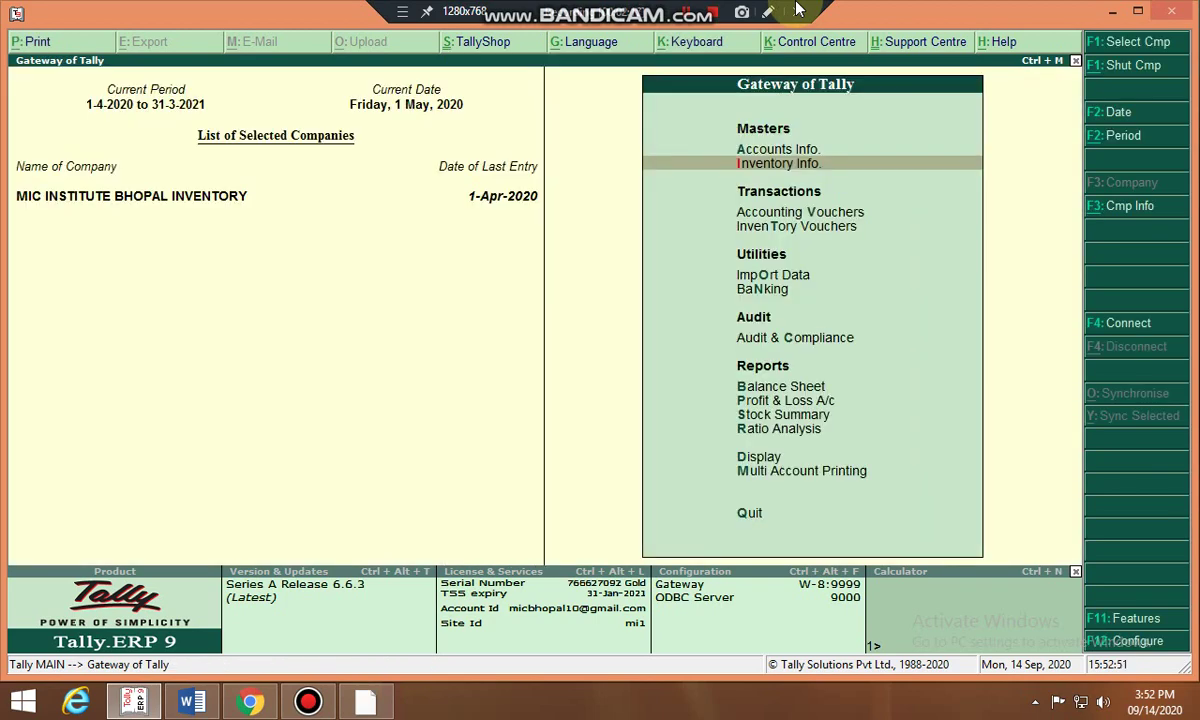
key("Down")
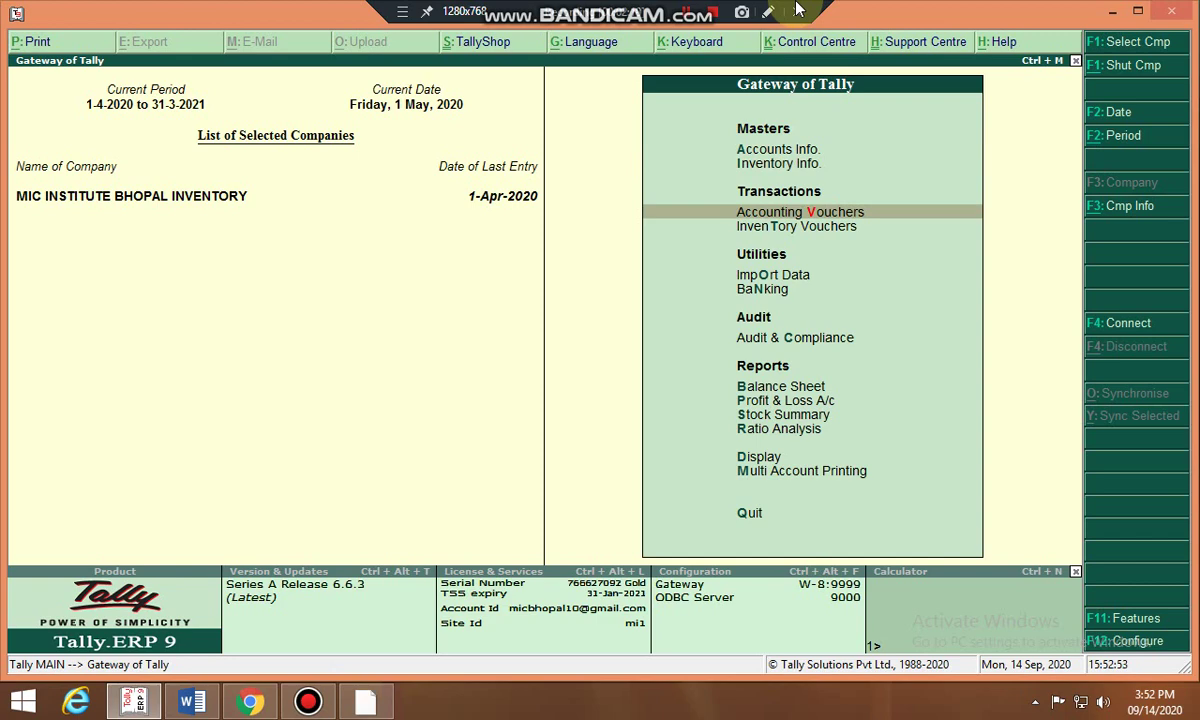
key("Return")
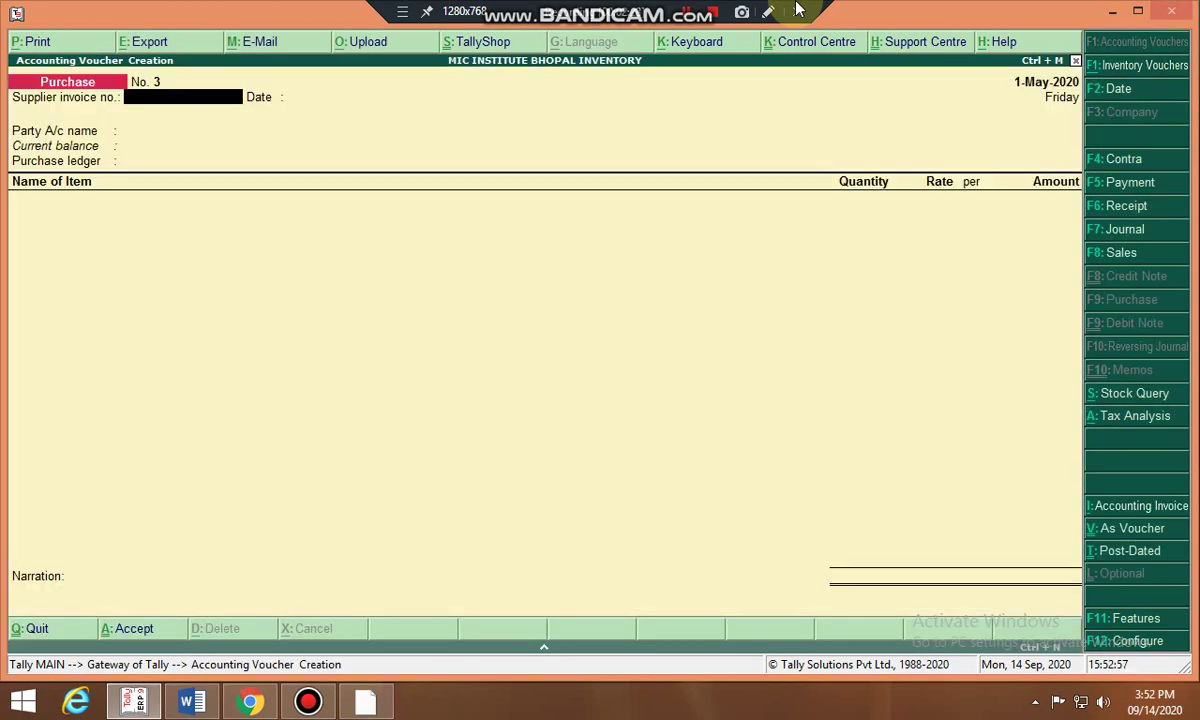
type("03")
key("Return")
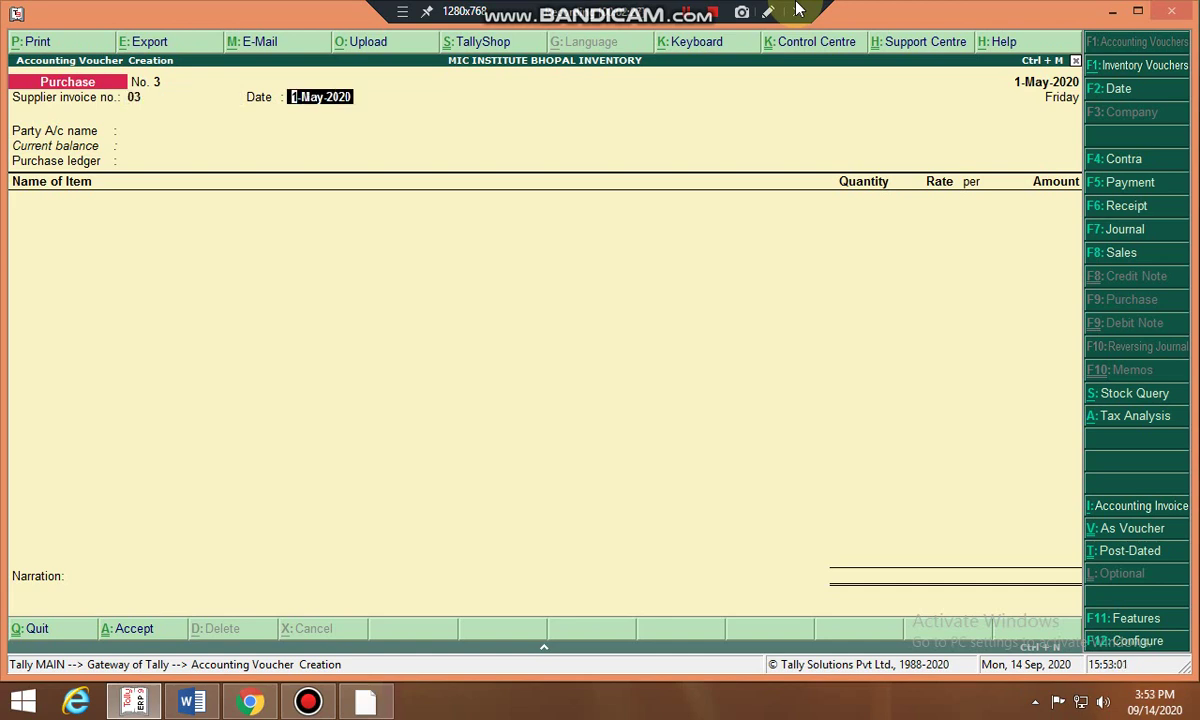
key("Return")
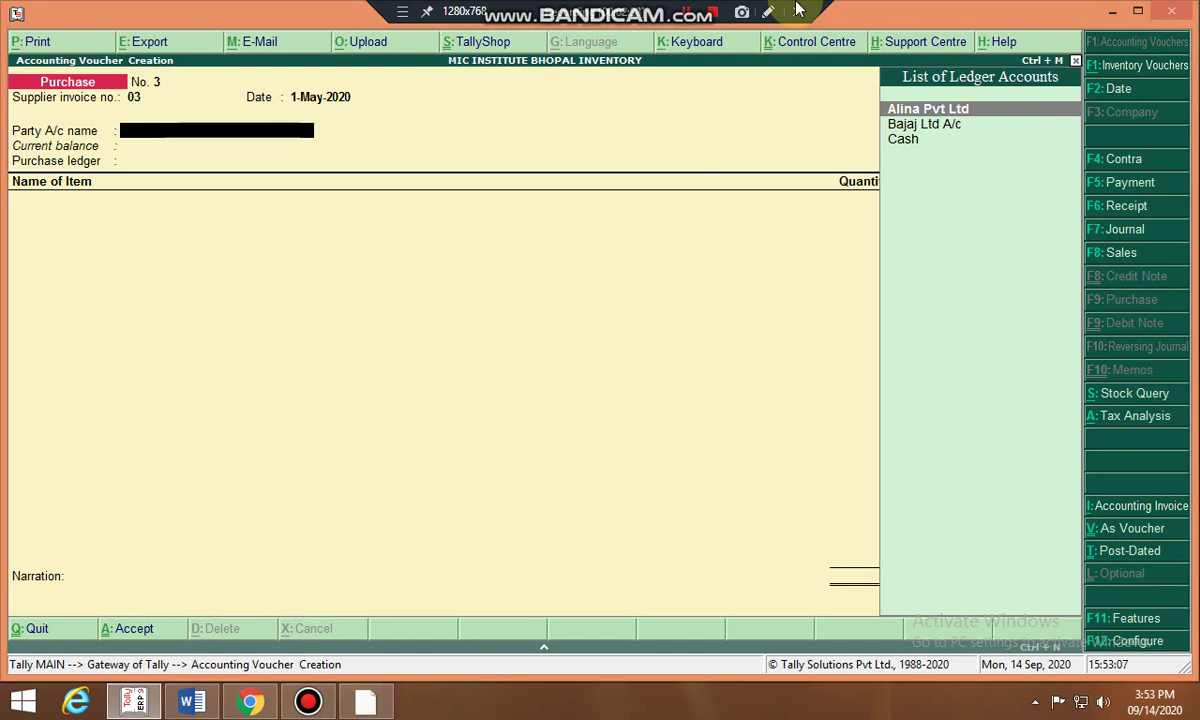
- Create a party ledger named Pooja Pvt Ltd 1 under Sundry Creditors from within the purchase voucher
key("alt+c")
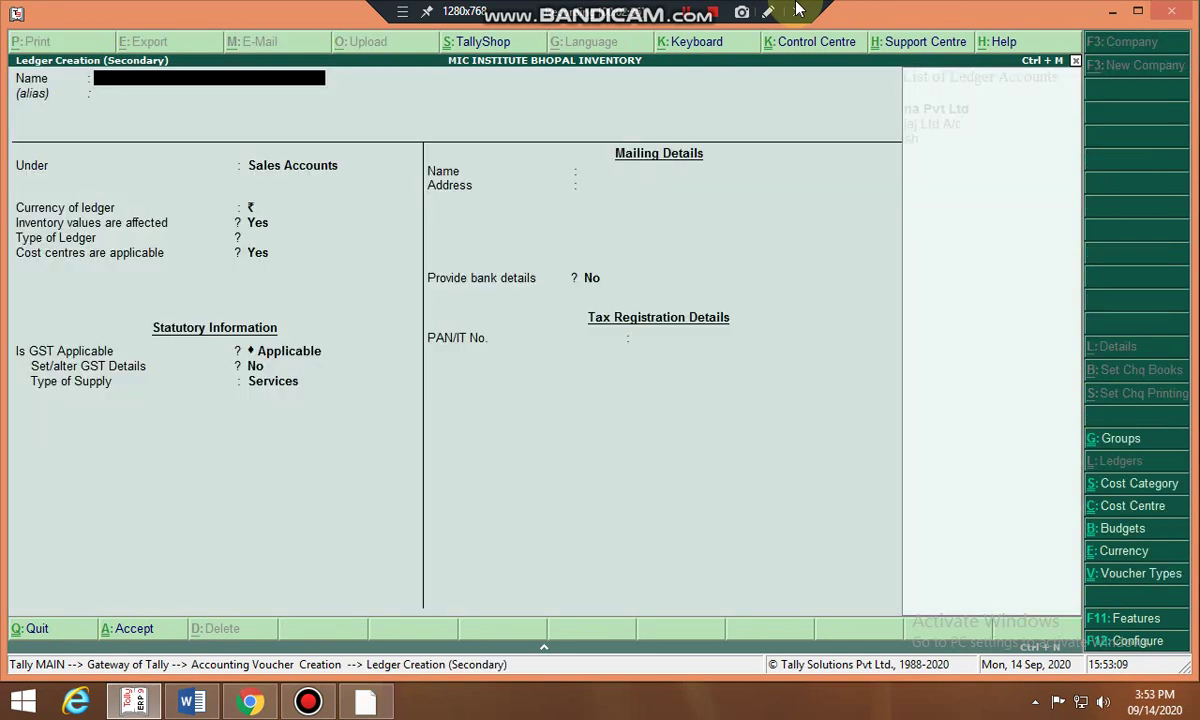
type("Pooja Pvt Ltd 1")
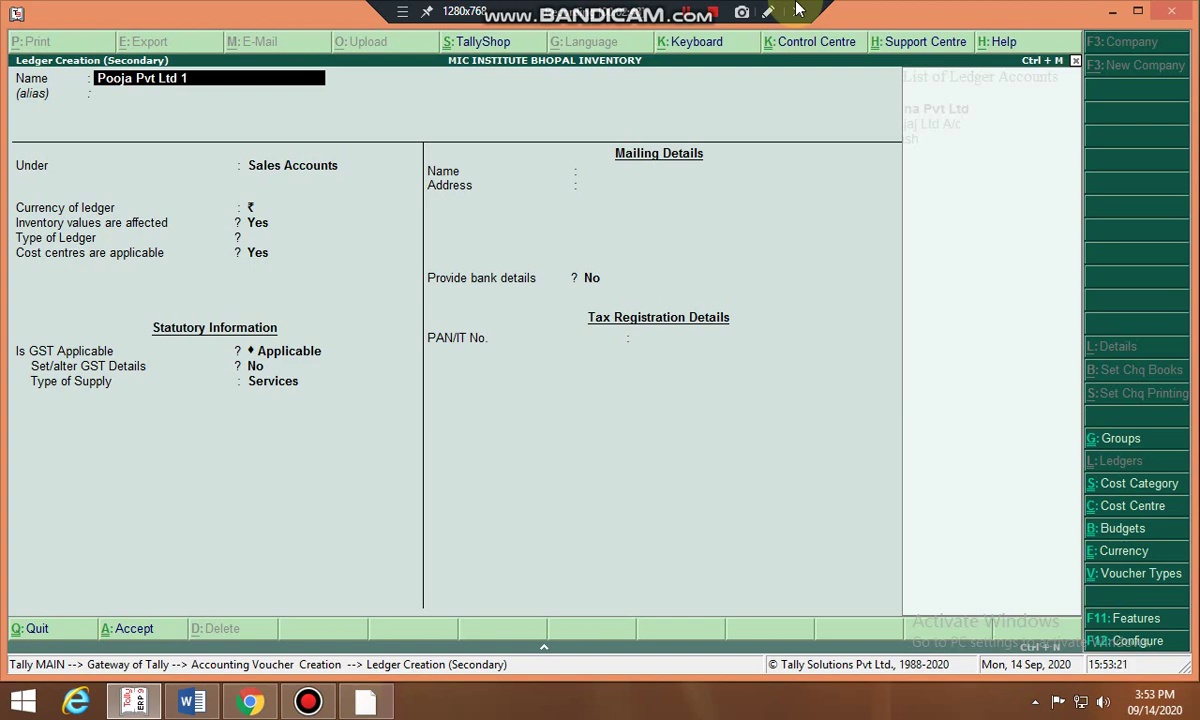
key("Return")
key("Return")
type("S")
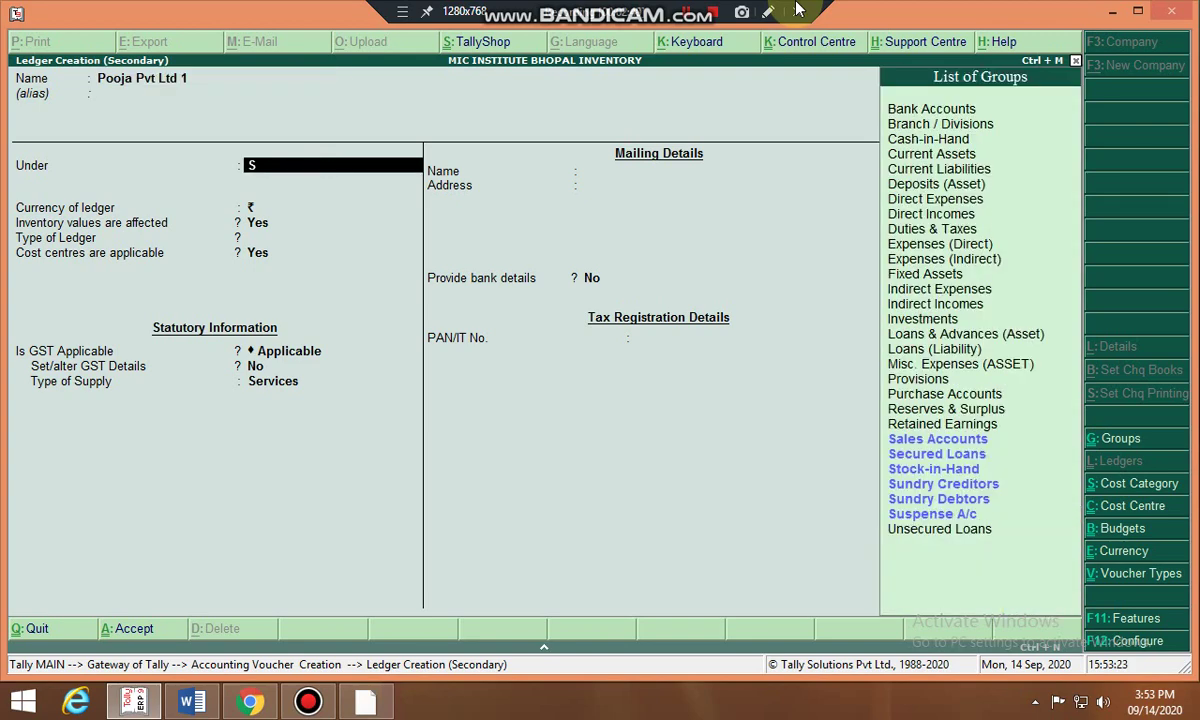
key("Down")
key("Down")
key("Down")
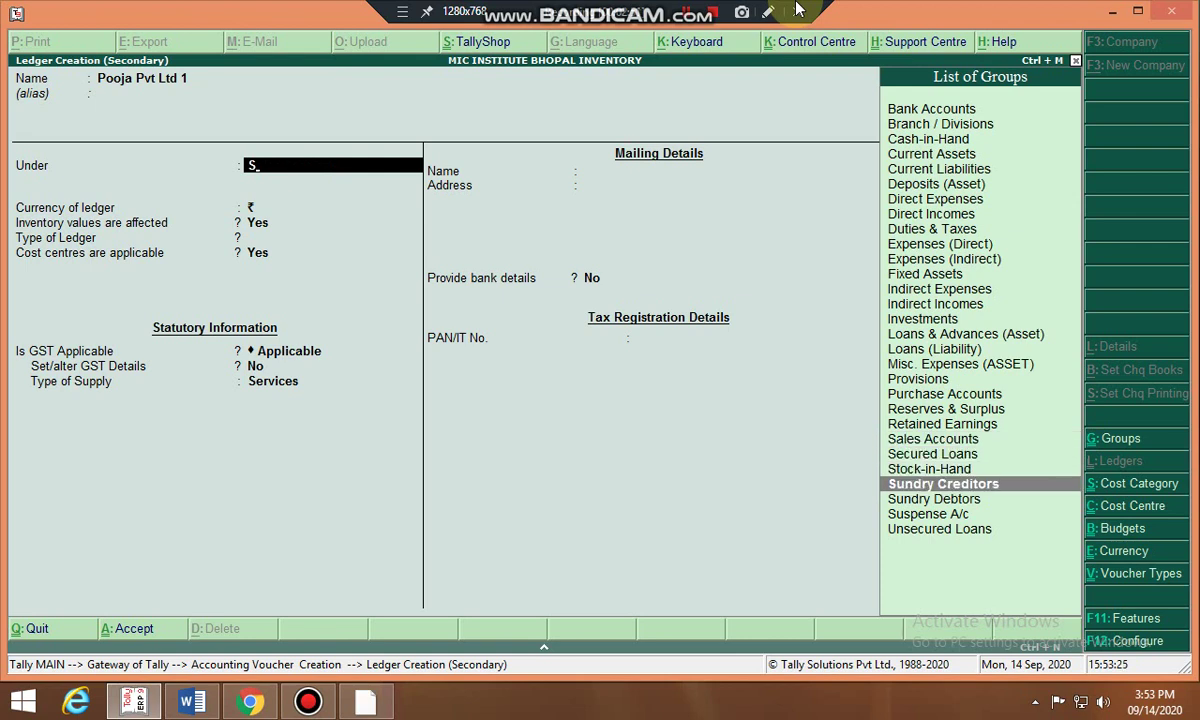
key("Return")
key("Return")
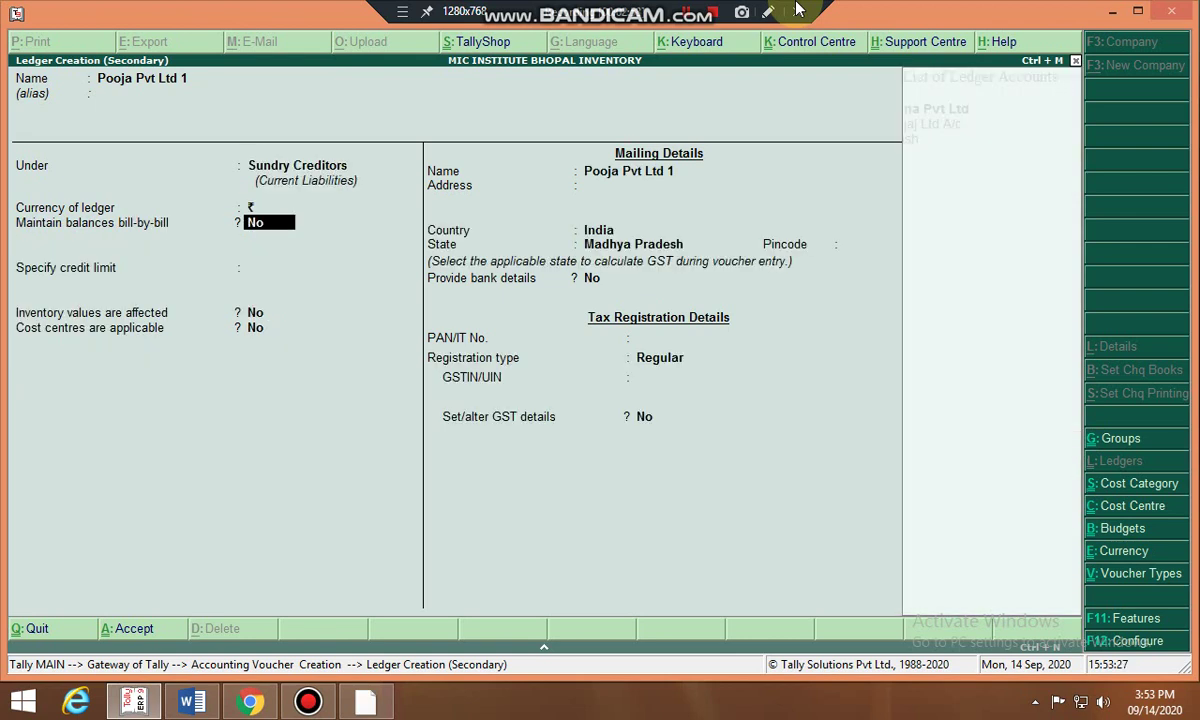
- Enable bill-by-bill balances for the new ledger, keep the remaining defaults and save it as the voucher's party account
type("y")
key("Return")
key("Return")
key("Return")
key("Return")
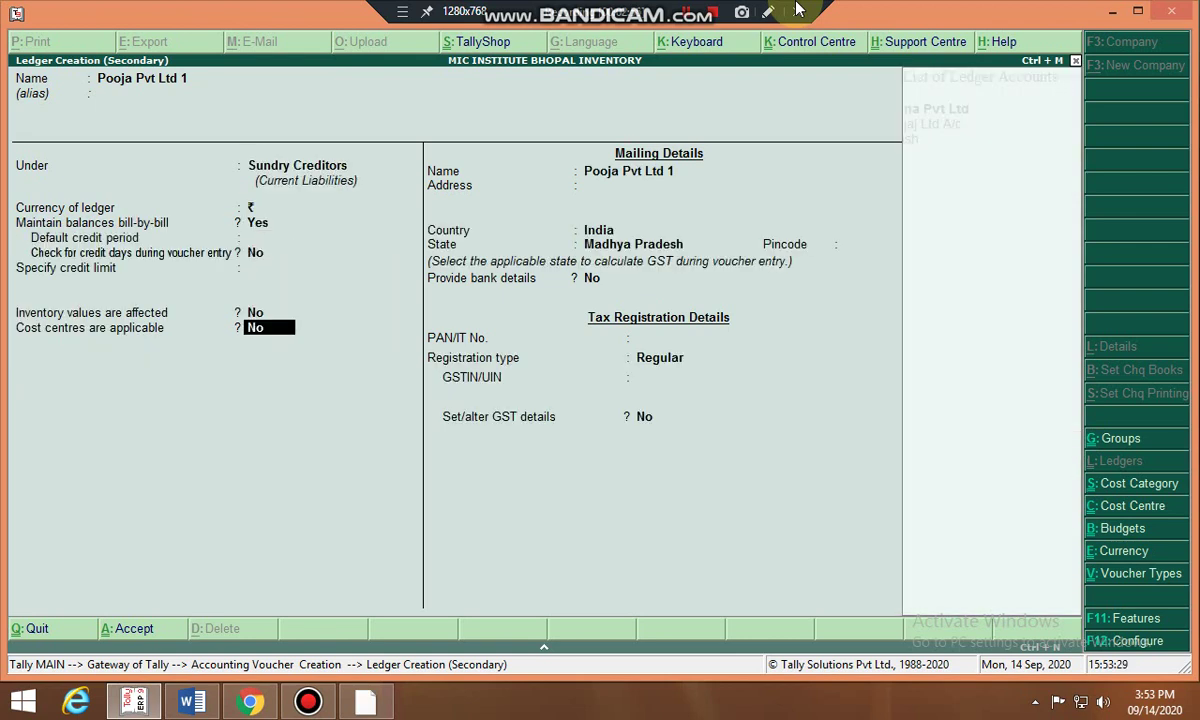
key("Return")
key("Return")
key("Return")
key("Return")
key("Return")
key("Return")
key("Return")
key("Return")
key("Return")
key("Return")
key("Return")
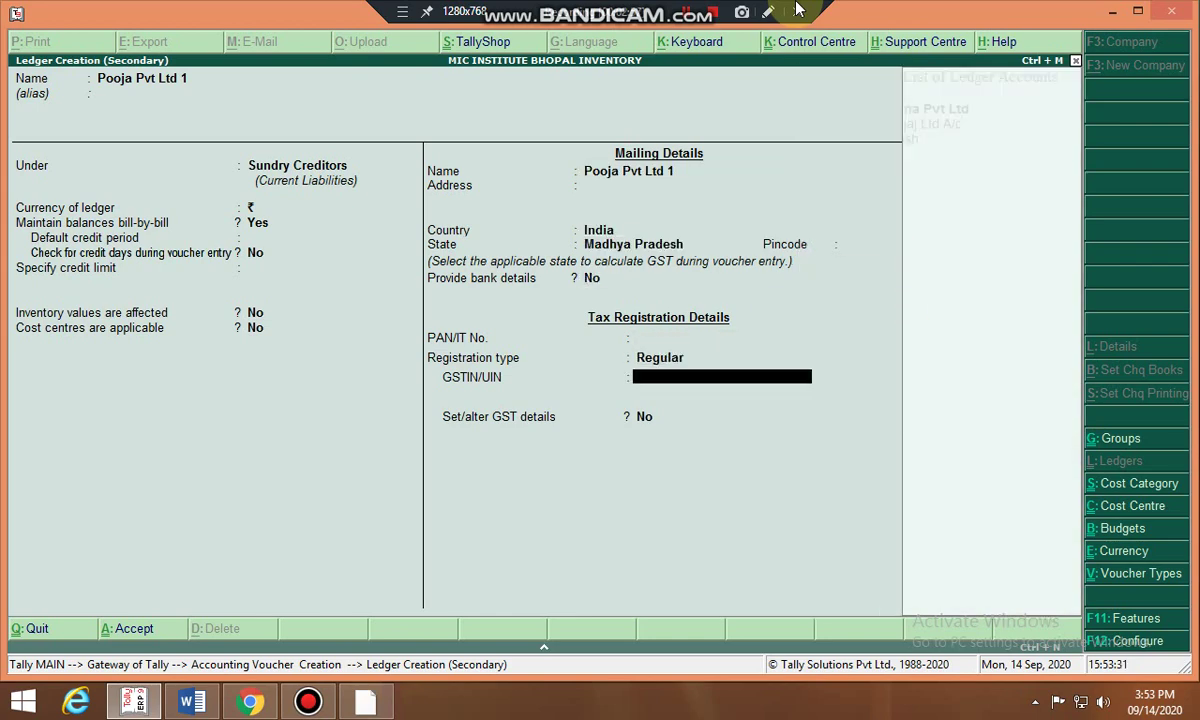
key("Return")
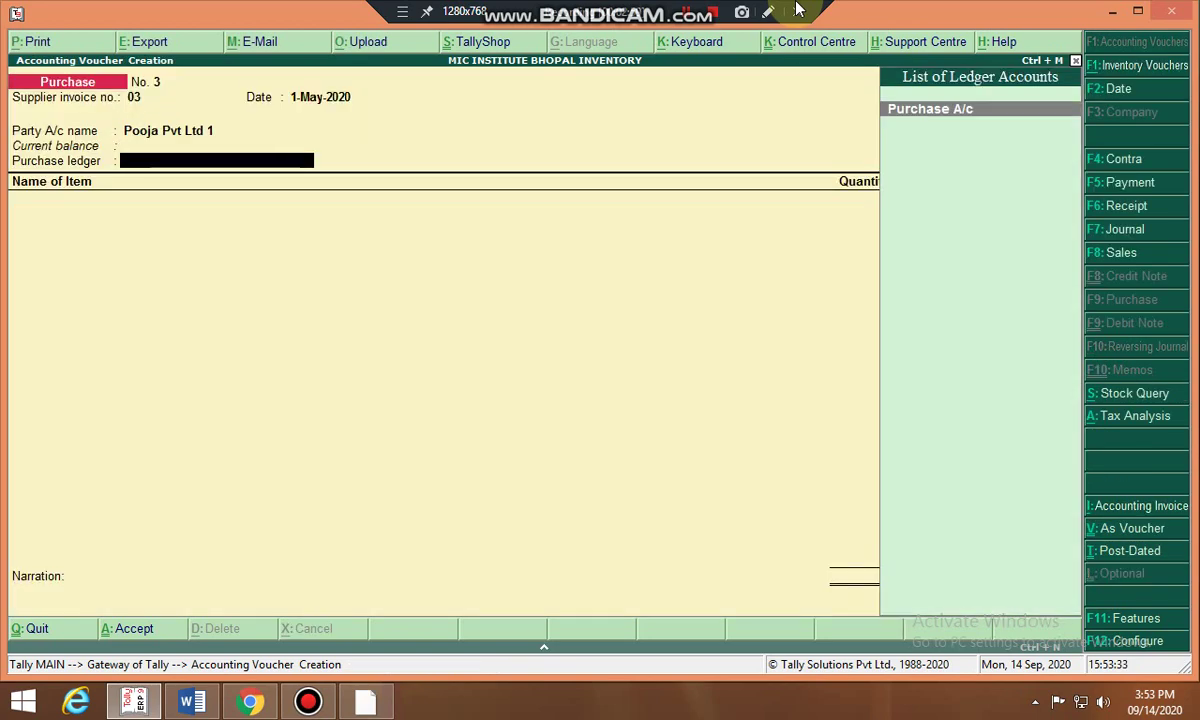
- Set the purchase ledger to Purchase A/c and add 150 Nos of Lg Tv at 15,000.00 each, allocated to Finished Goods Godown
key("Return")
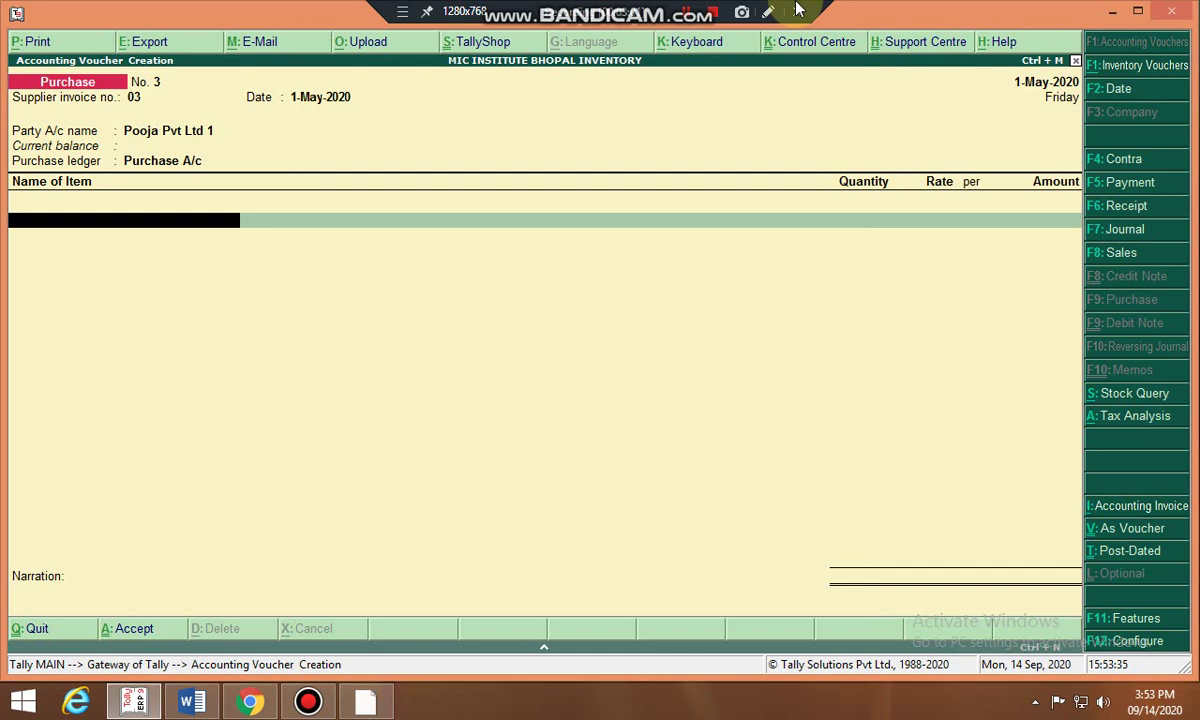
key("Return")
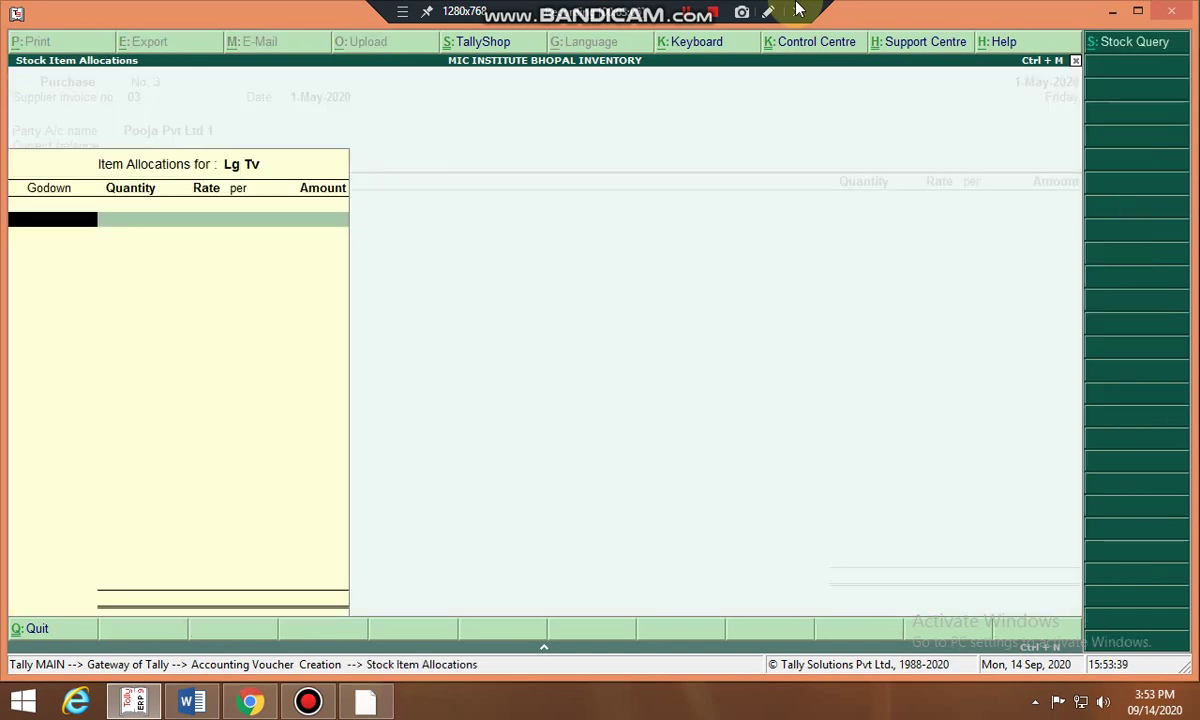
key("Escape")
key("Return")
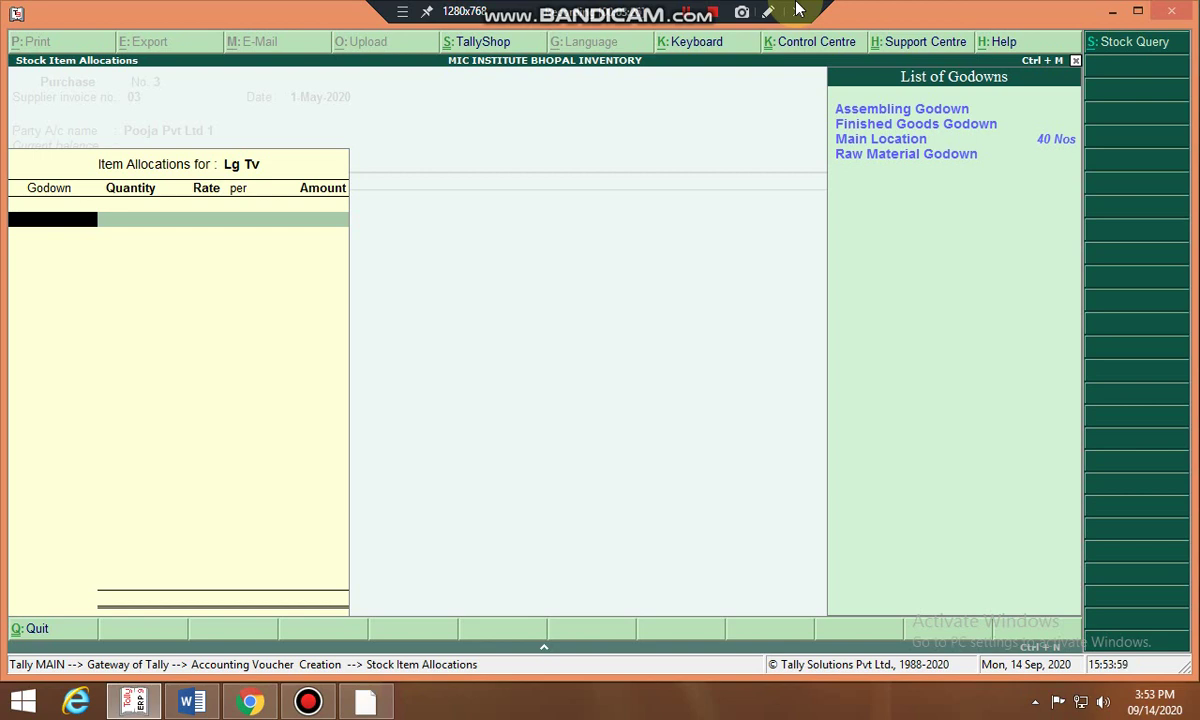
key("Down")
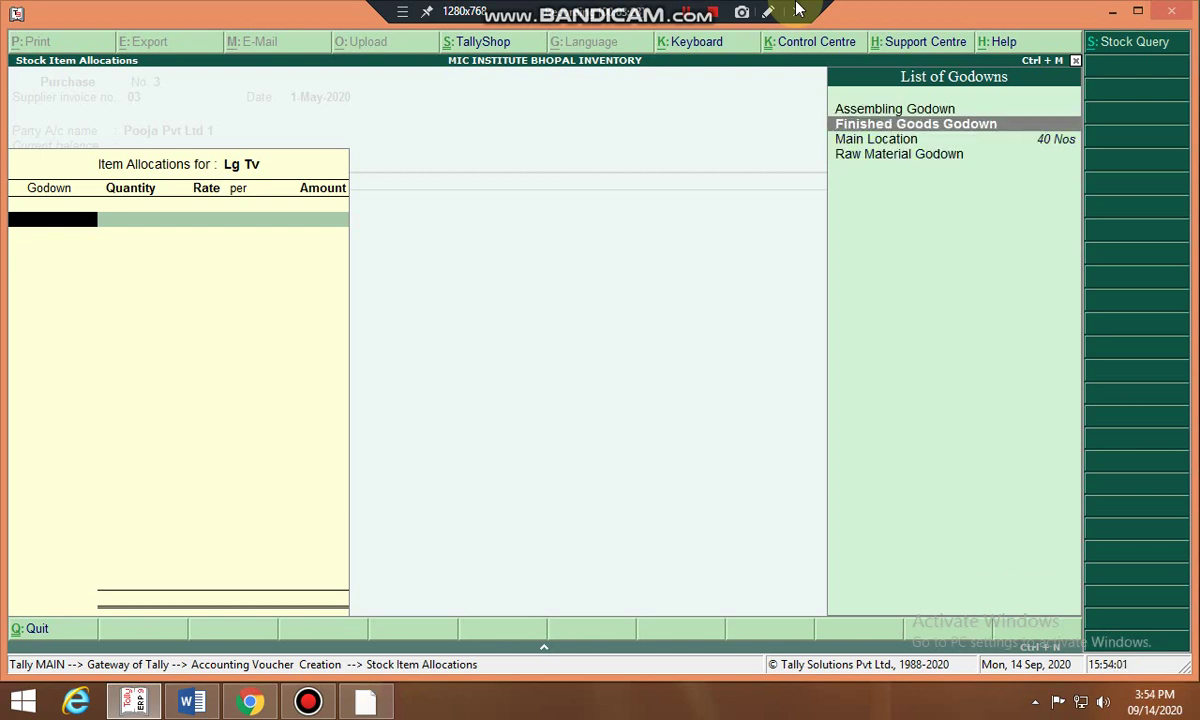
key("Return")
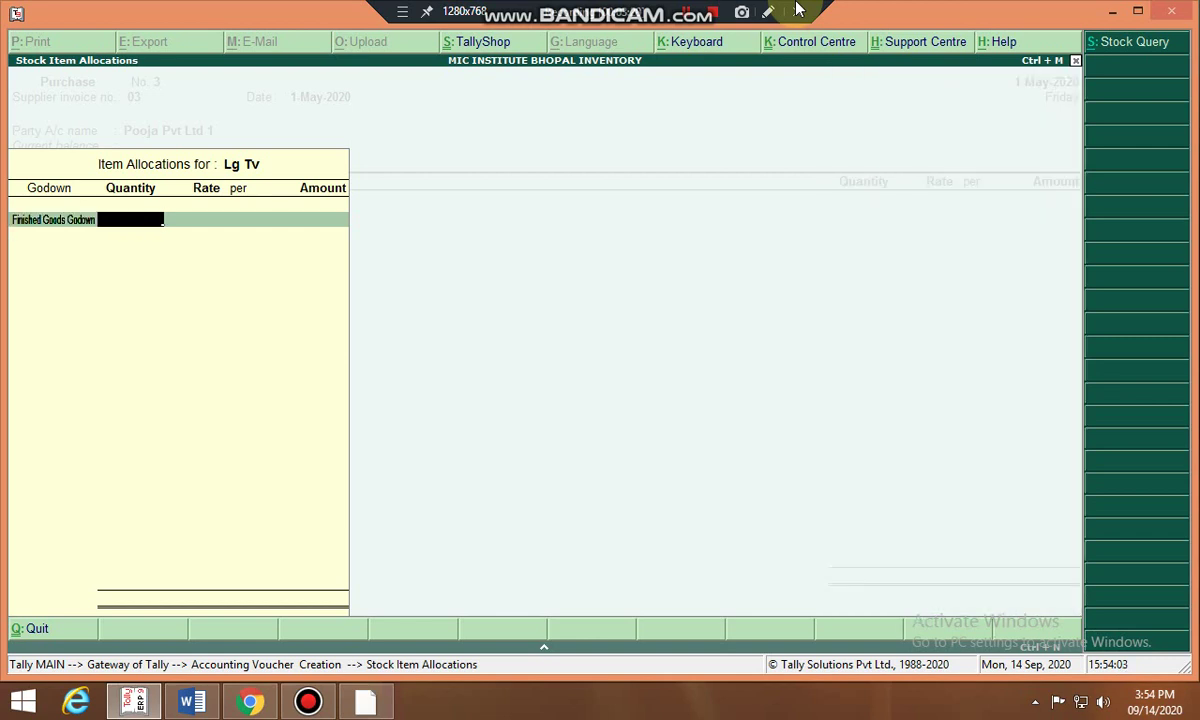
type("150")
key("Return")
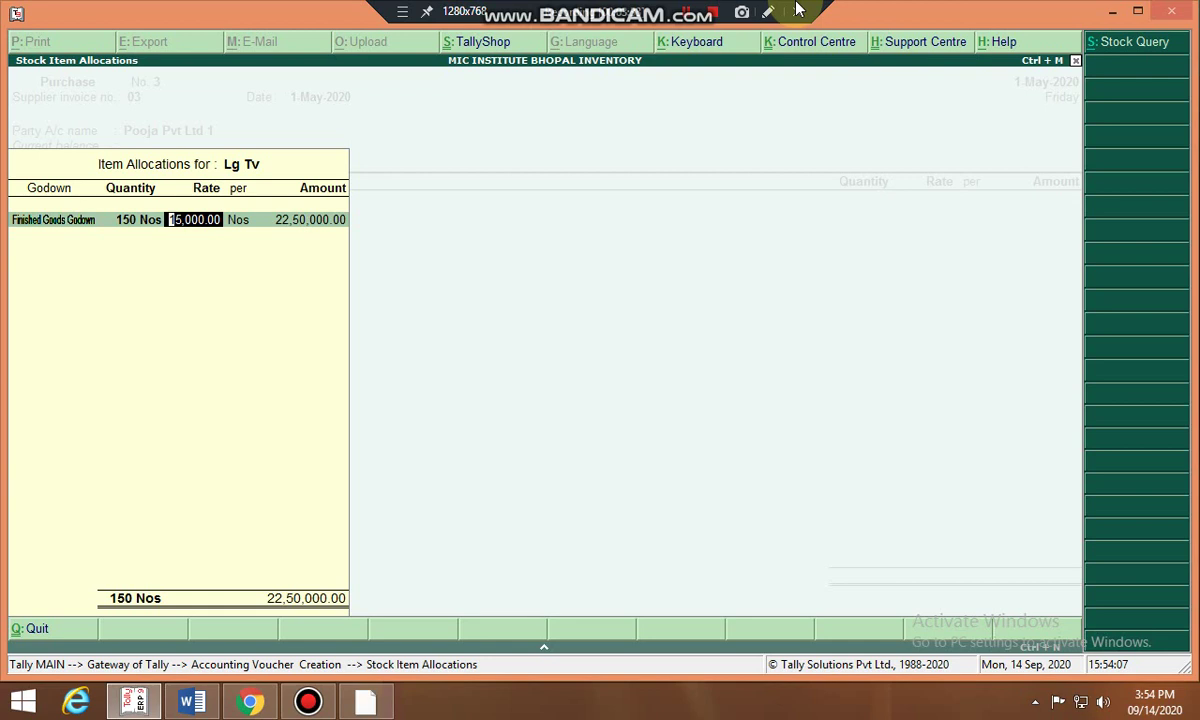
key("Return")
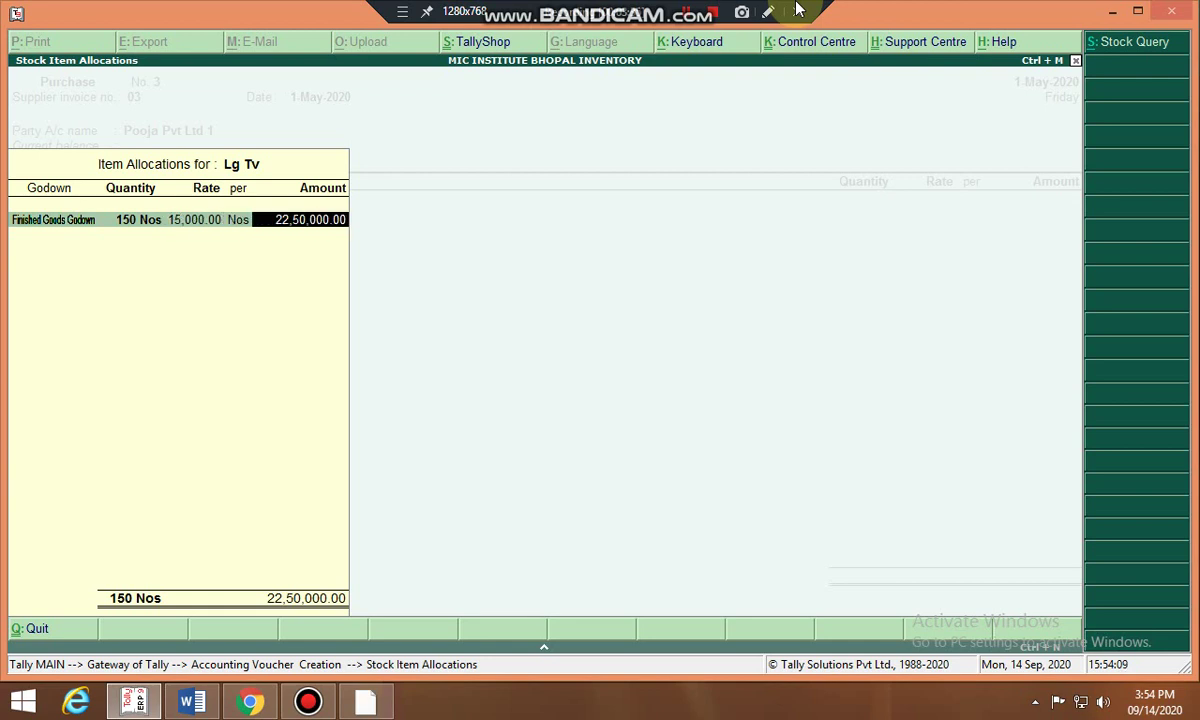
key("Return")
key("Return")
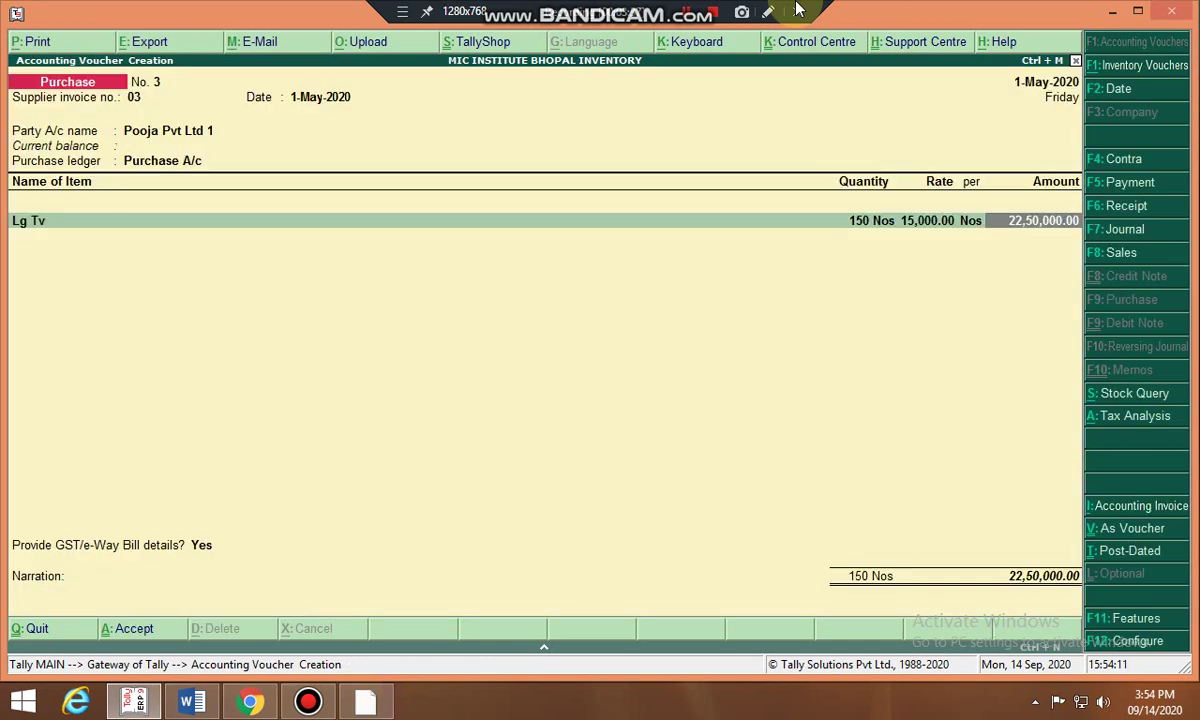
key("Return")
- Add 24 Nos of Samsung Tv at 14,000.00 each to the purchase, allocated to Finished Goods Godown
type("Sa")
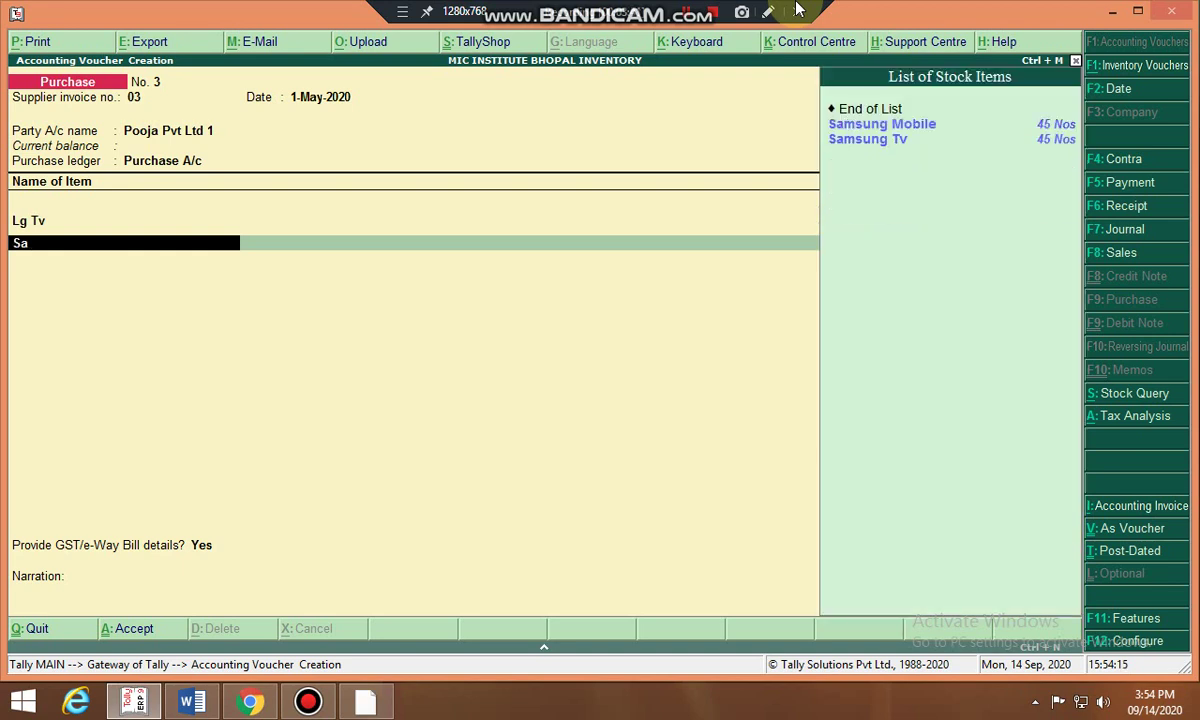
key("Down")
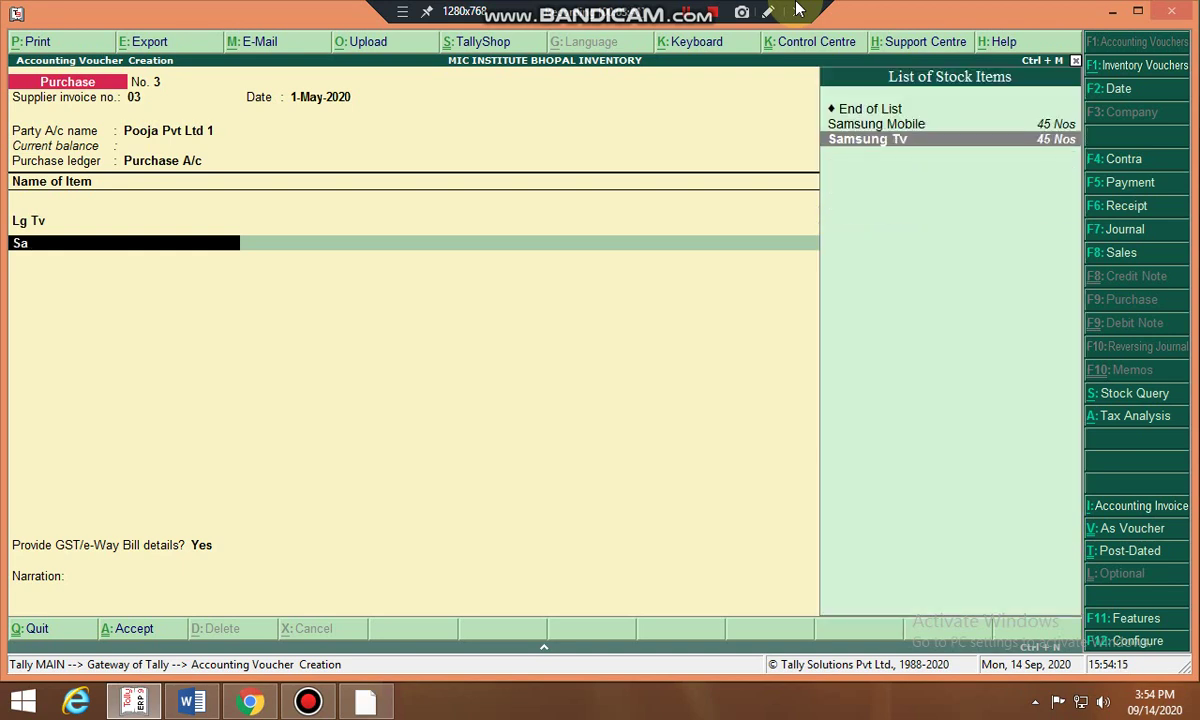
key("Return")
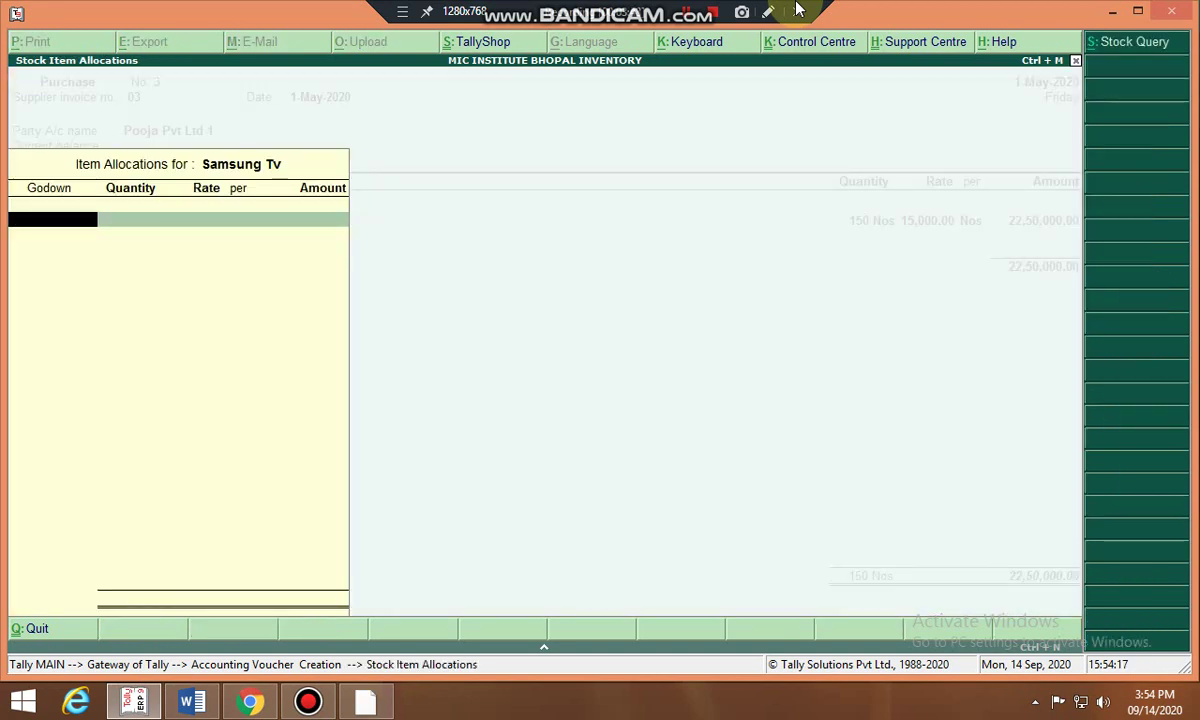
type("F")
key("Return")
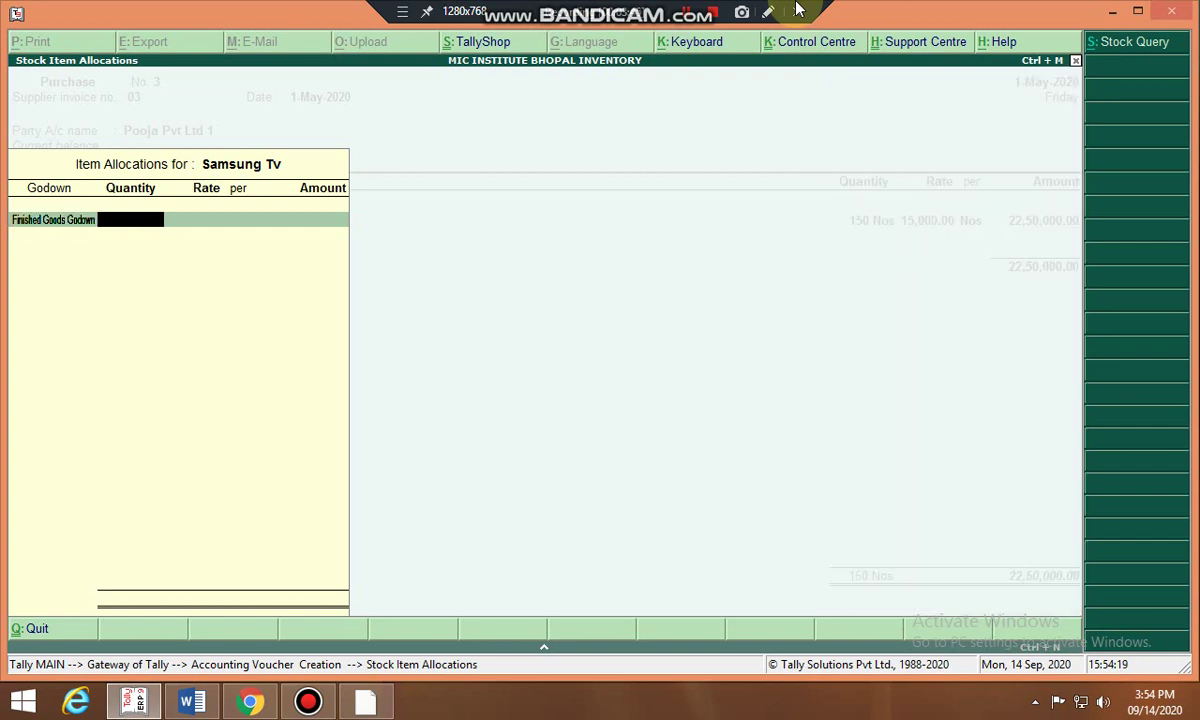
key("Return")
key("BackSpace")
type("24")
key("Return")
key("Return")
key("Return")
key("Return")
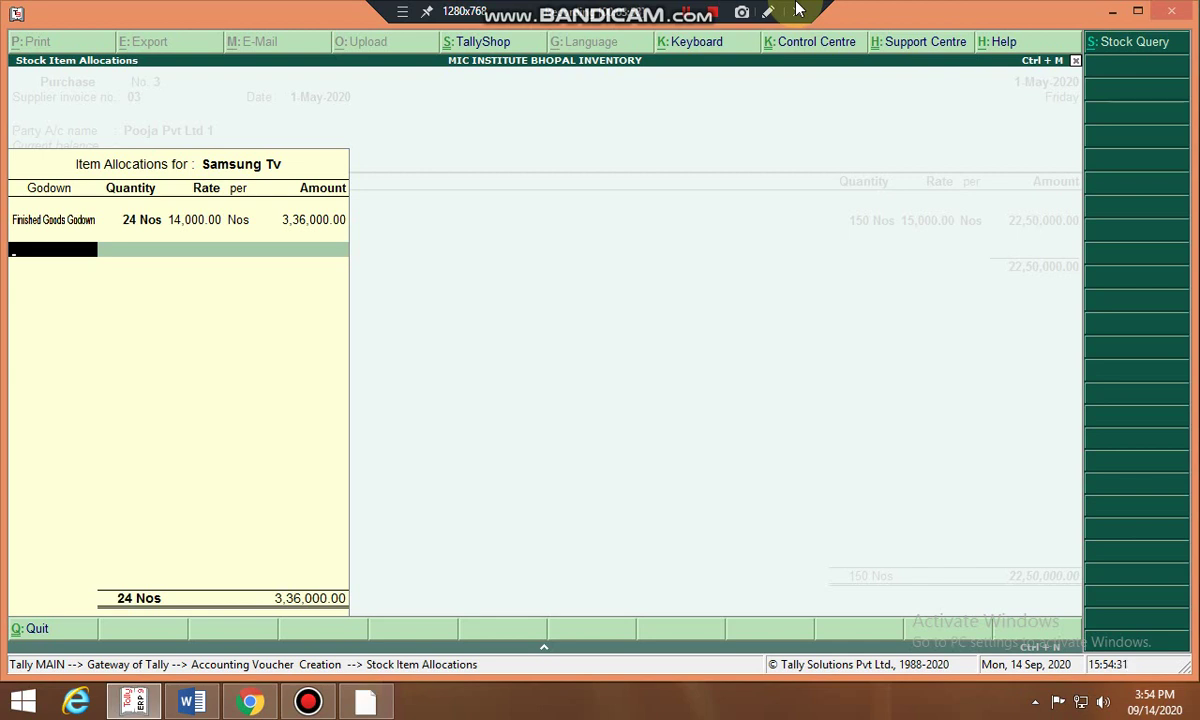
key("Return")
key("Return")
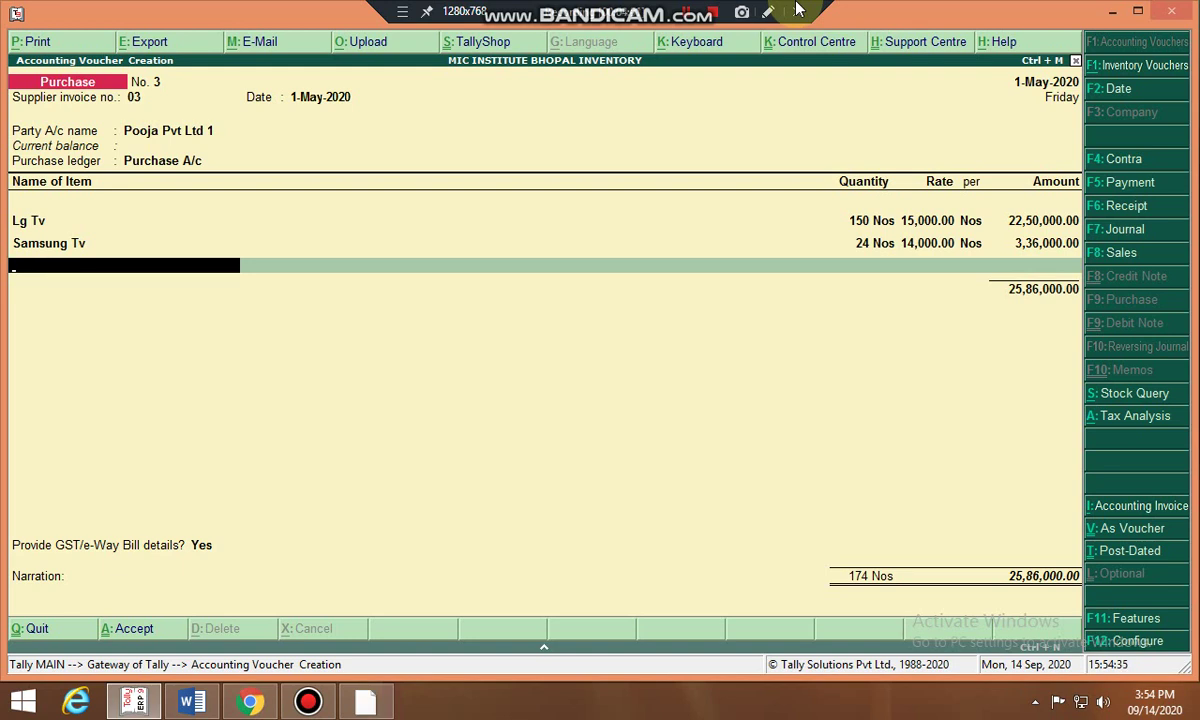
- Add 47 Nos of Onida Tv at 13,000.00 each to the purchase, allocated to Finished Goods Godown
type("Oni")
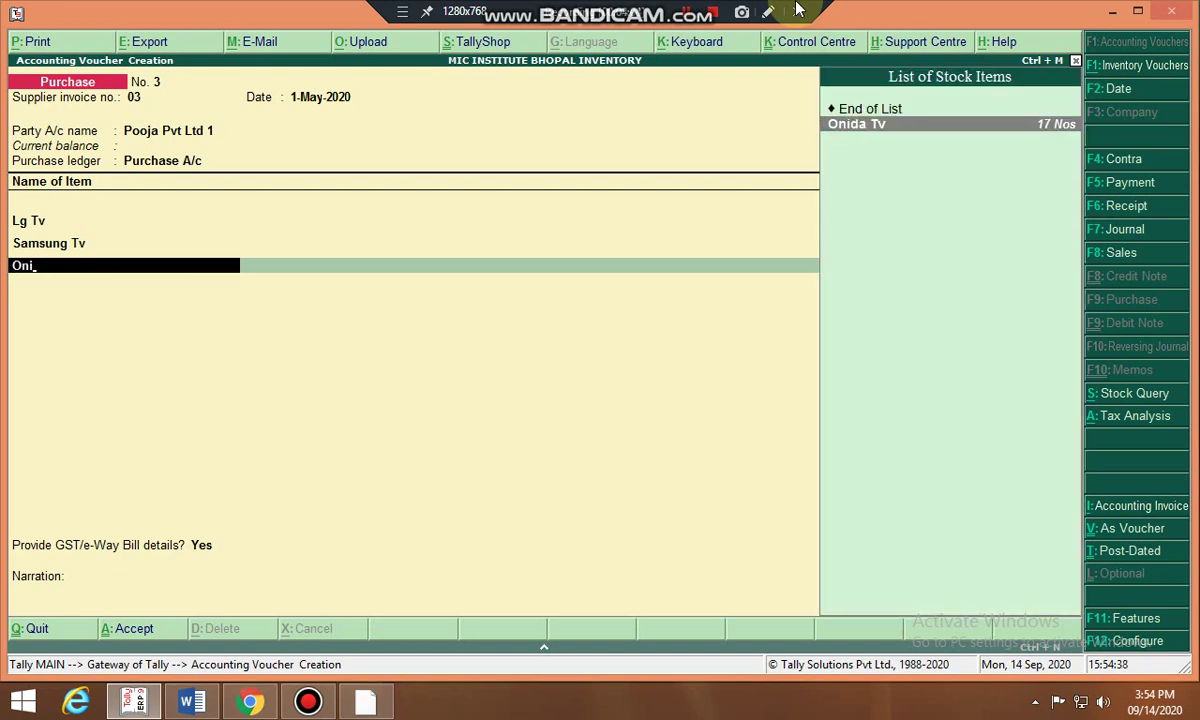
key("Return")
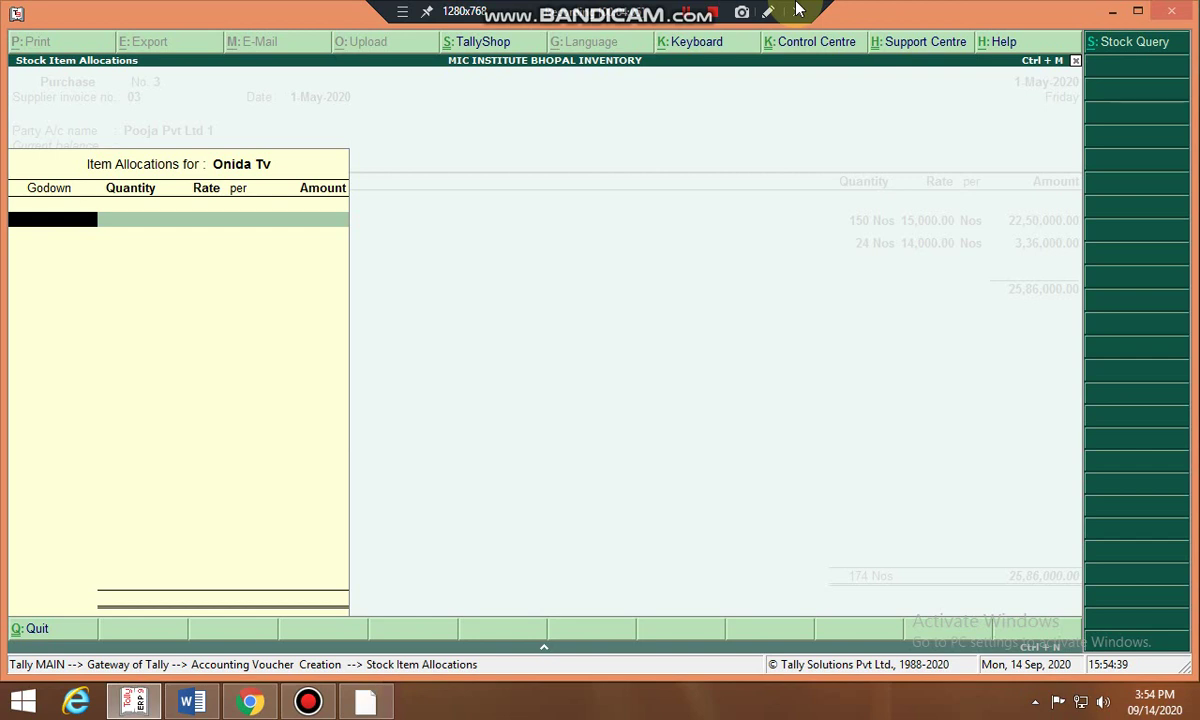
type("F")
key("Return")
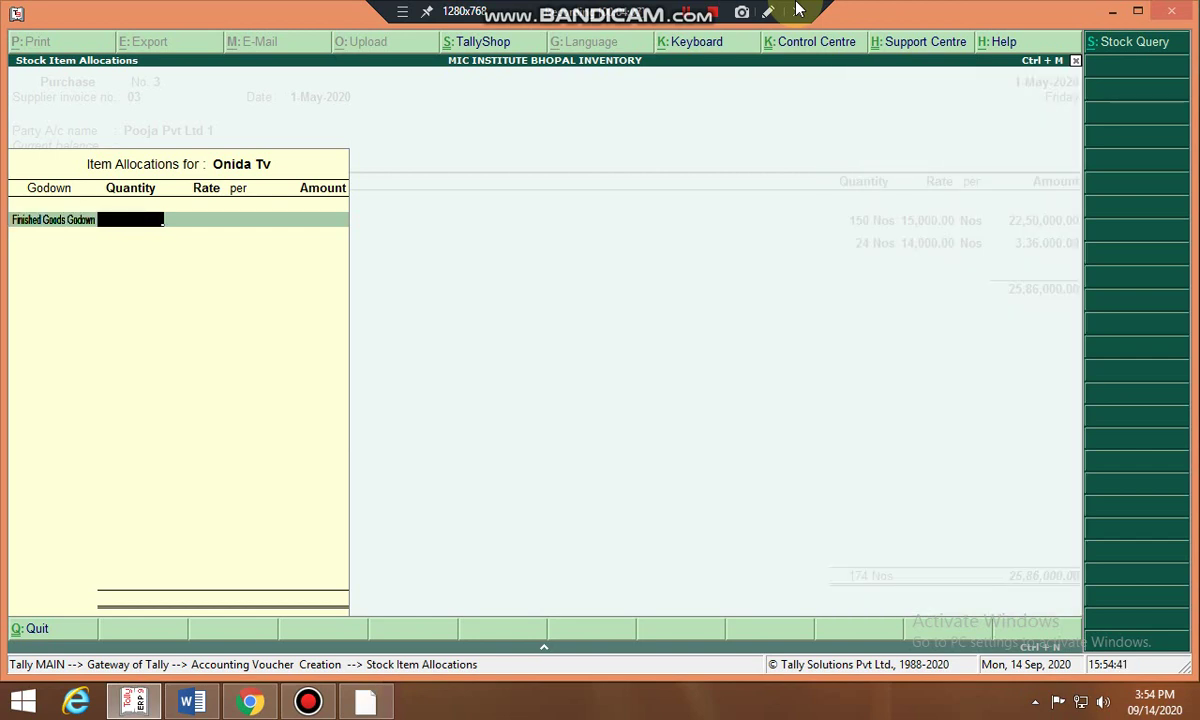
type("47")
key("Return")
key("Return")
key("Return")
key("Return")
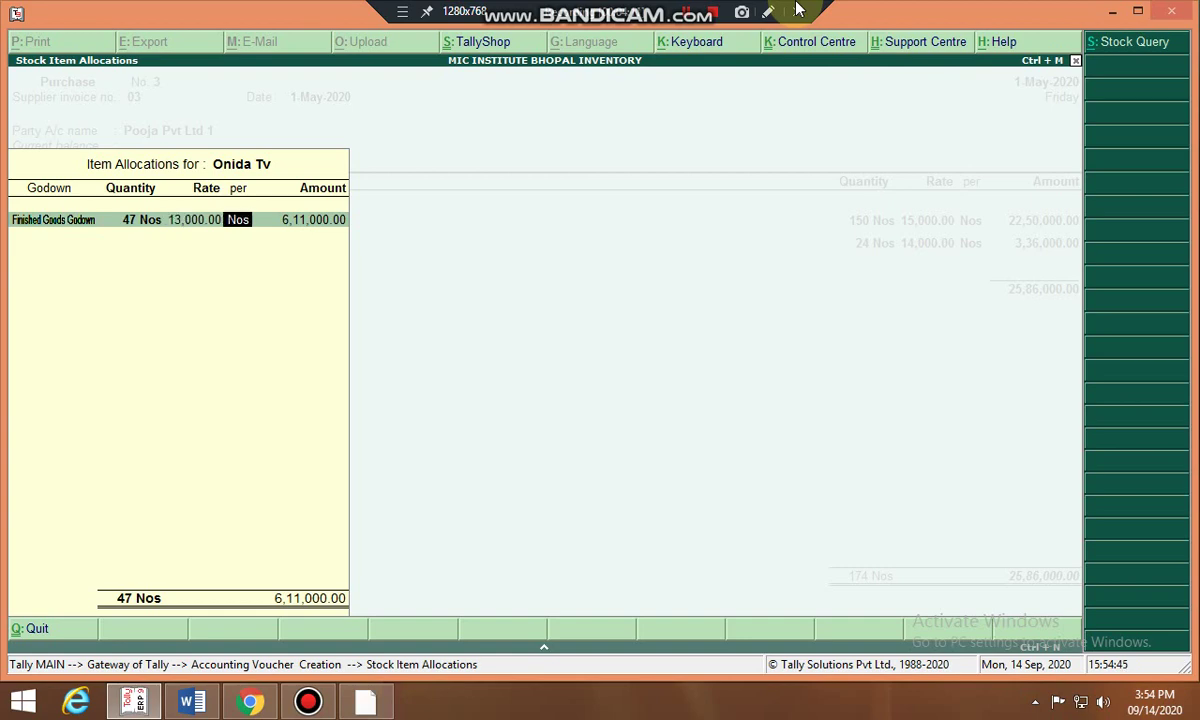
key("Return")
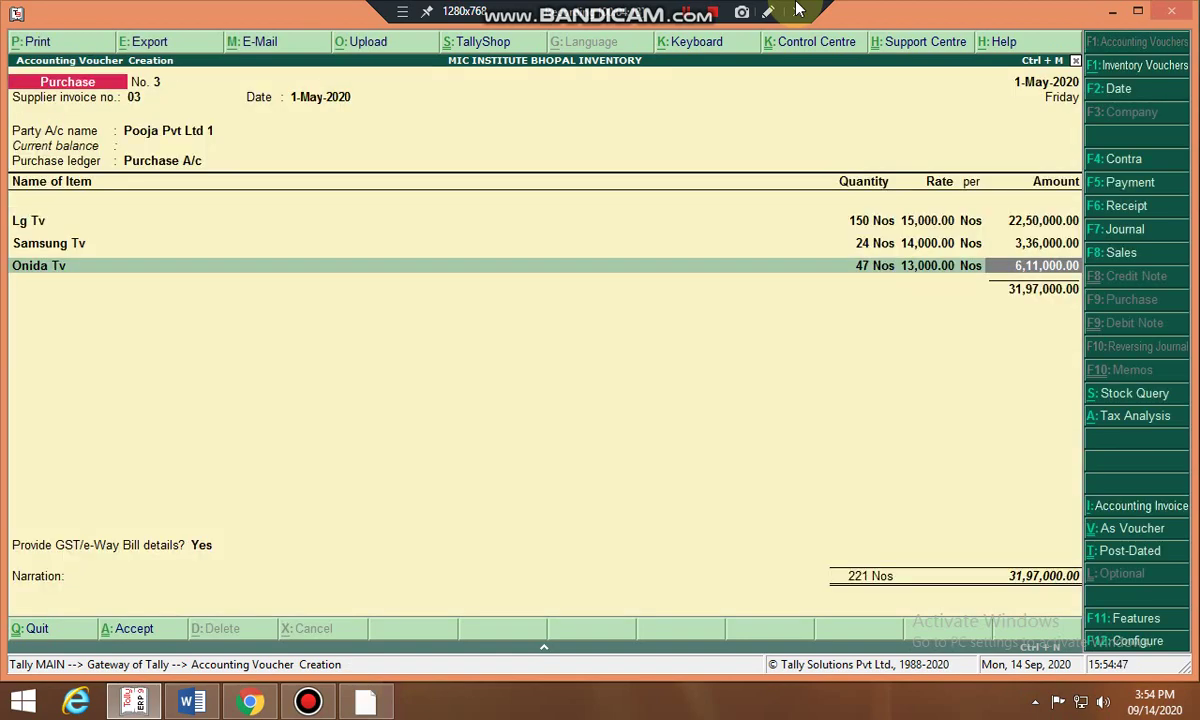
key("Return")
- Add 36 Nos of Micromax Mobile at 12,000.00 each to the purchase, allocated to Finished Goods Godown
type("Mi")
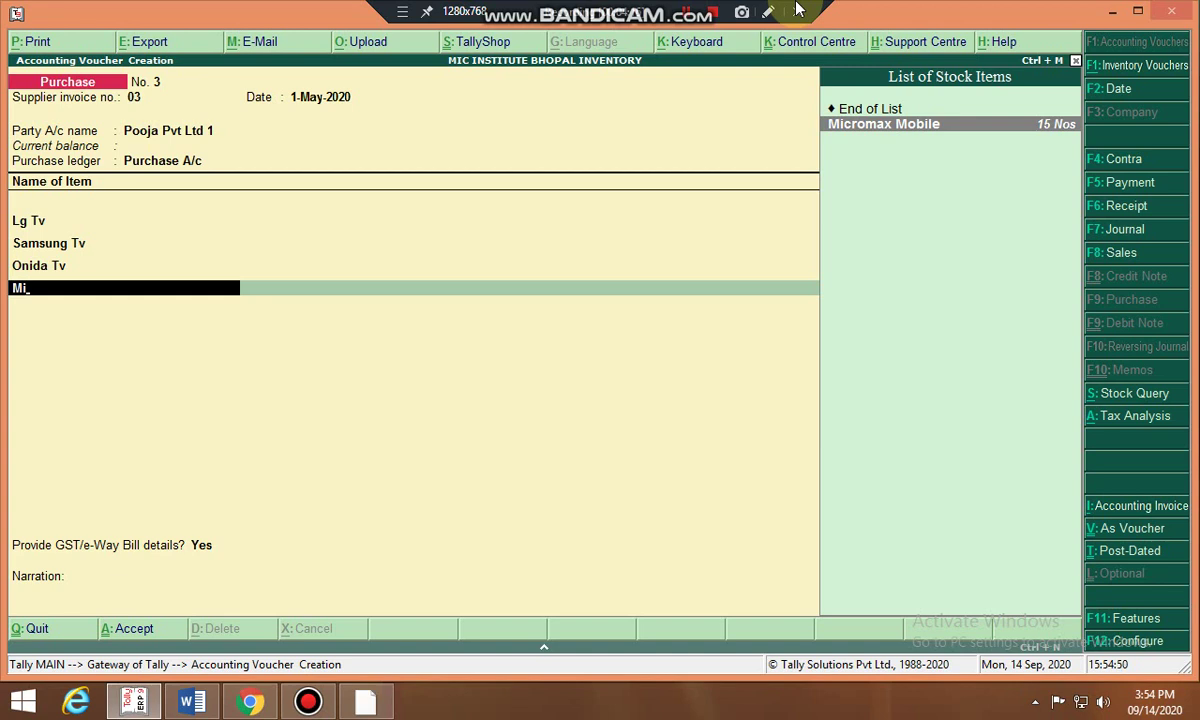
key("Return")
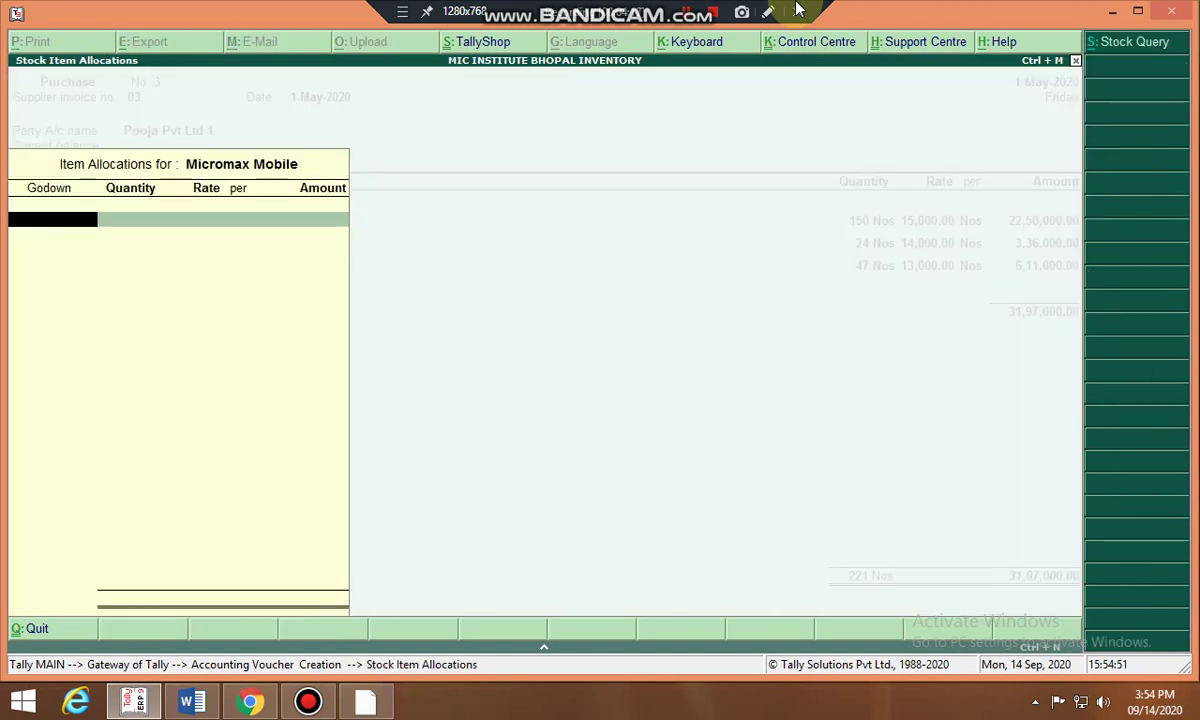
key("Return")
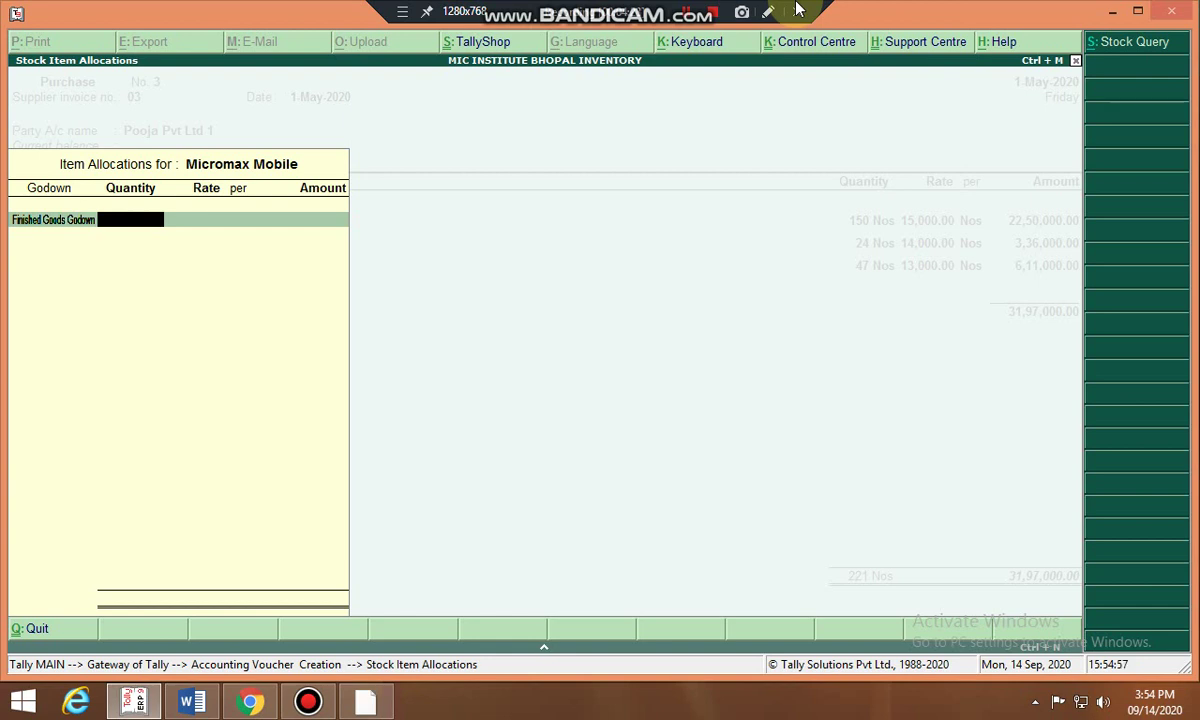
type("36")
key("Return")
key("Return")
key("Return")
key("Return")
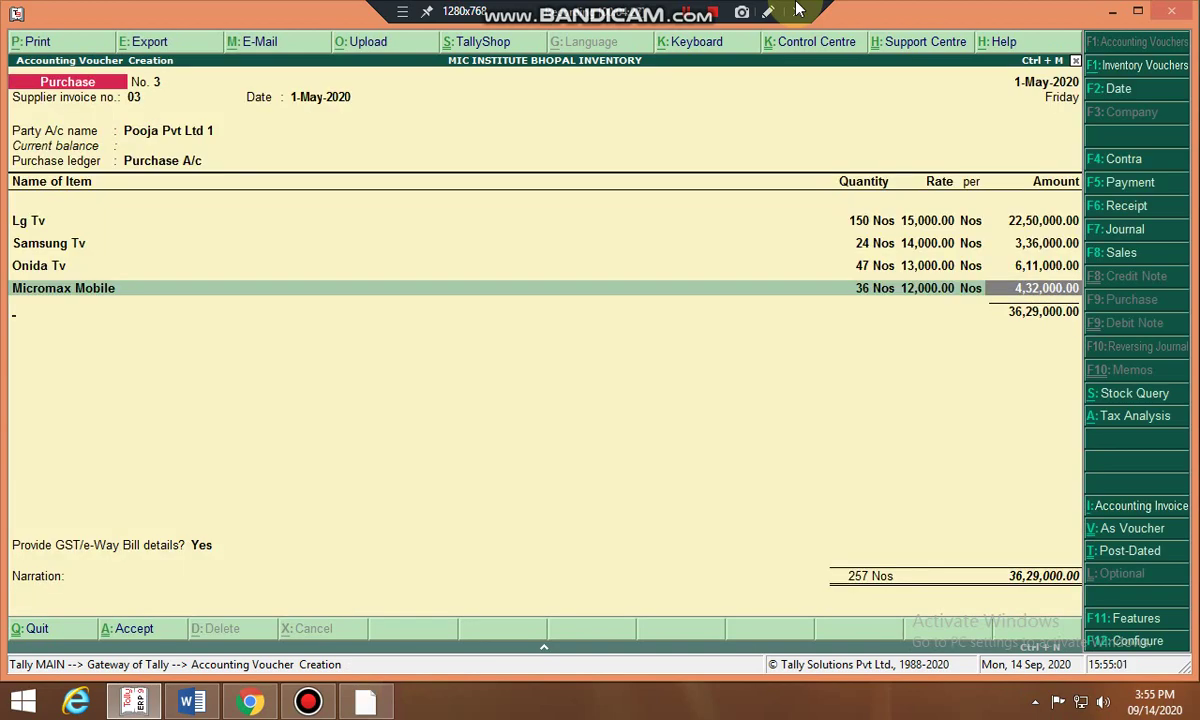
key("Return")
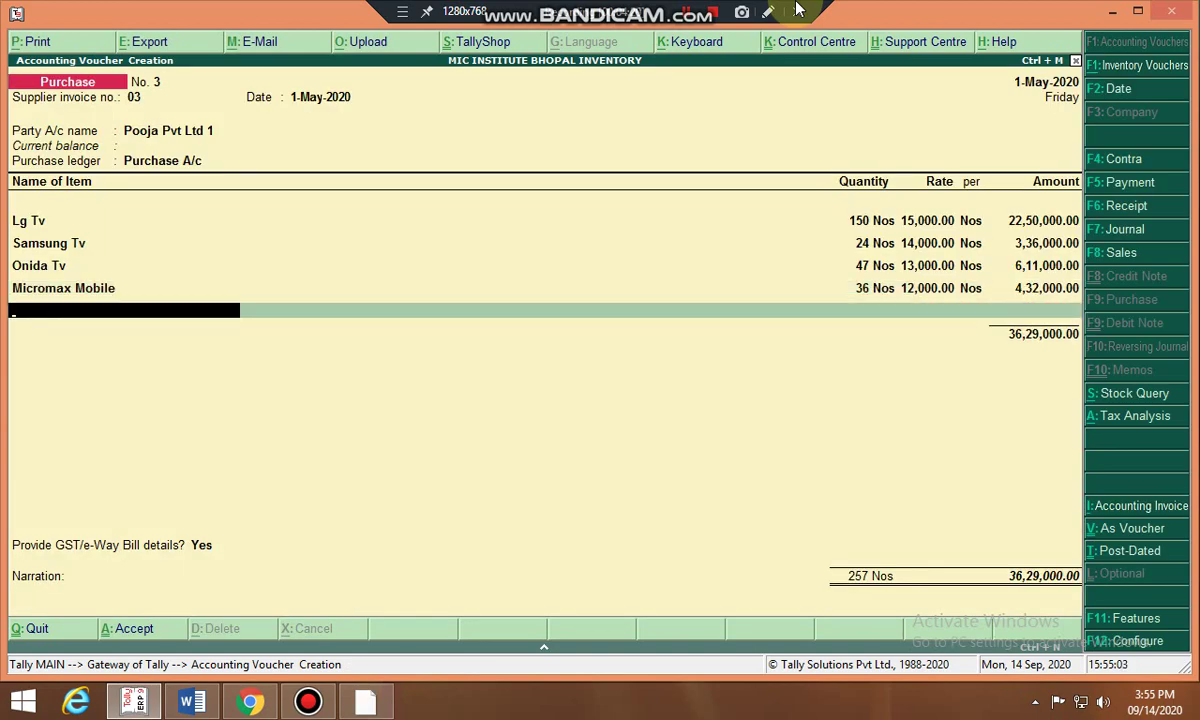
- Add 87 Nos of Samsung Mobile at 11,000.00 each to the purchase, allocated to Finished Goods Godown
type("S")
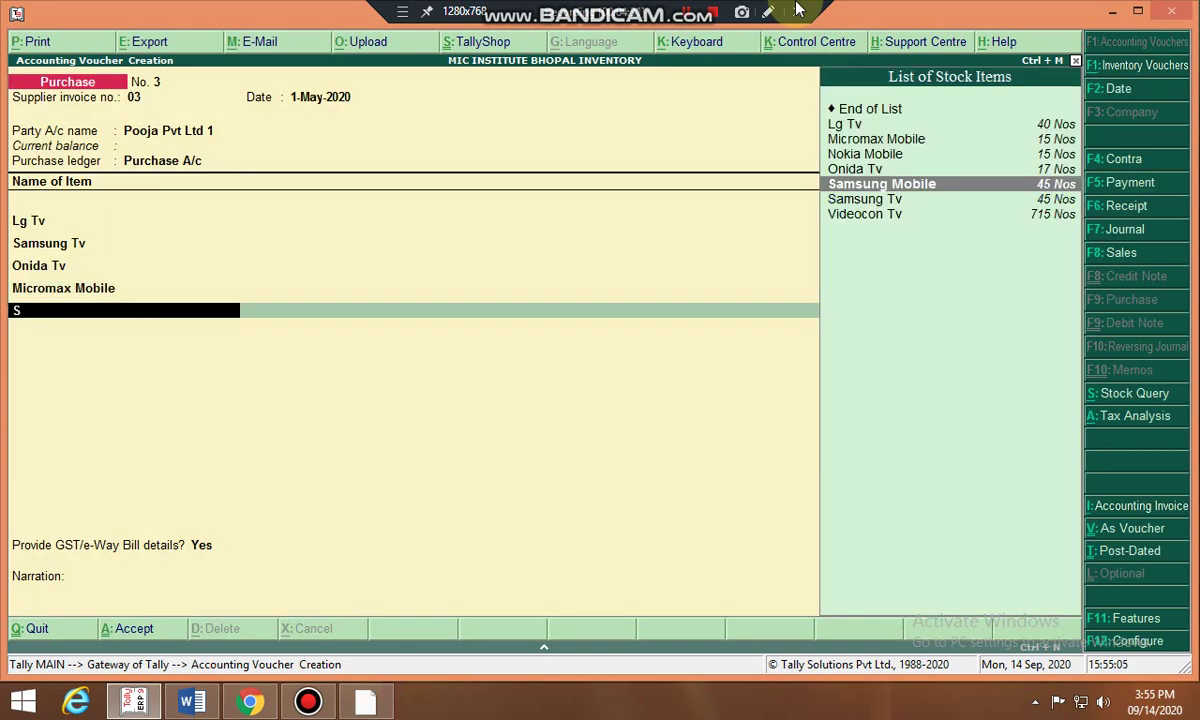
key("Down")
key("Up")
key("Return")
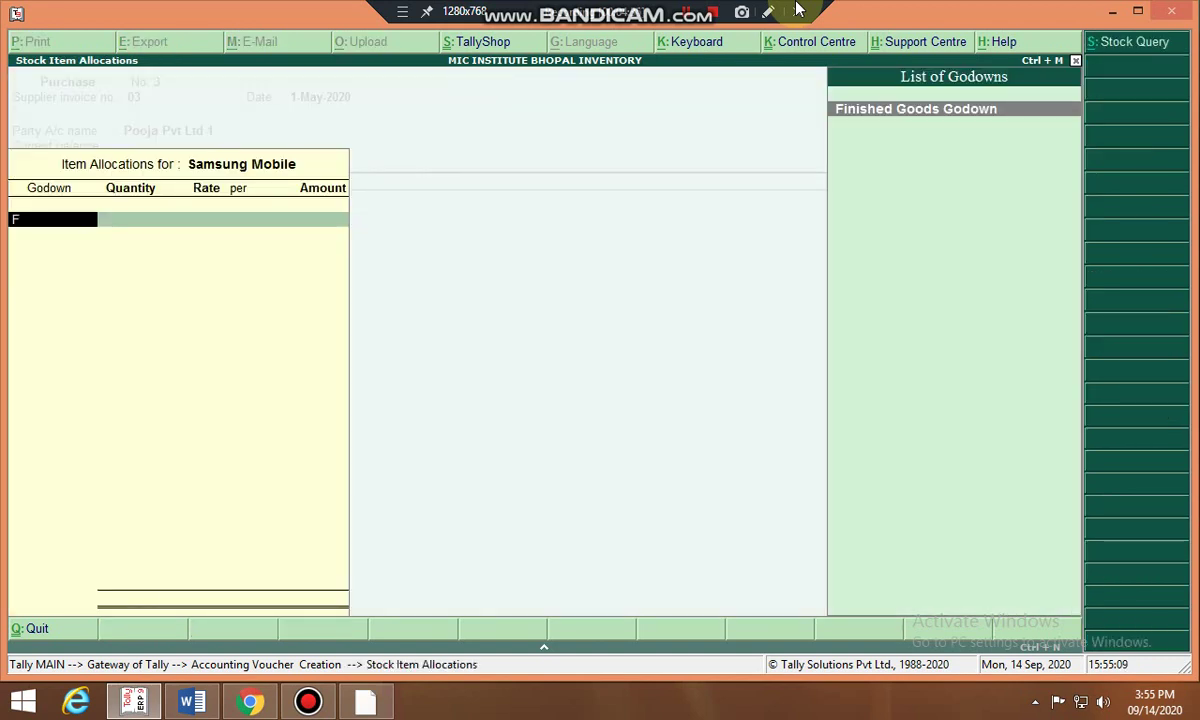
key("Return")
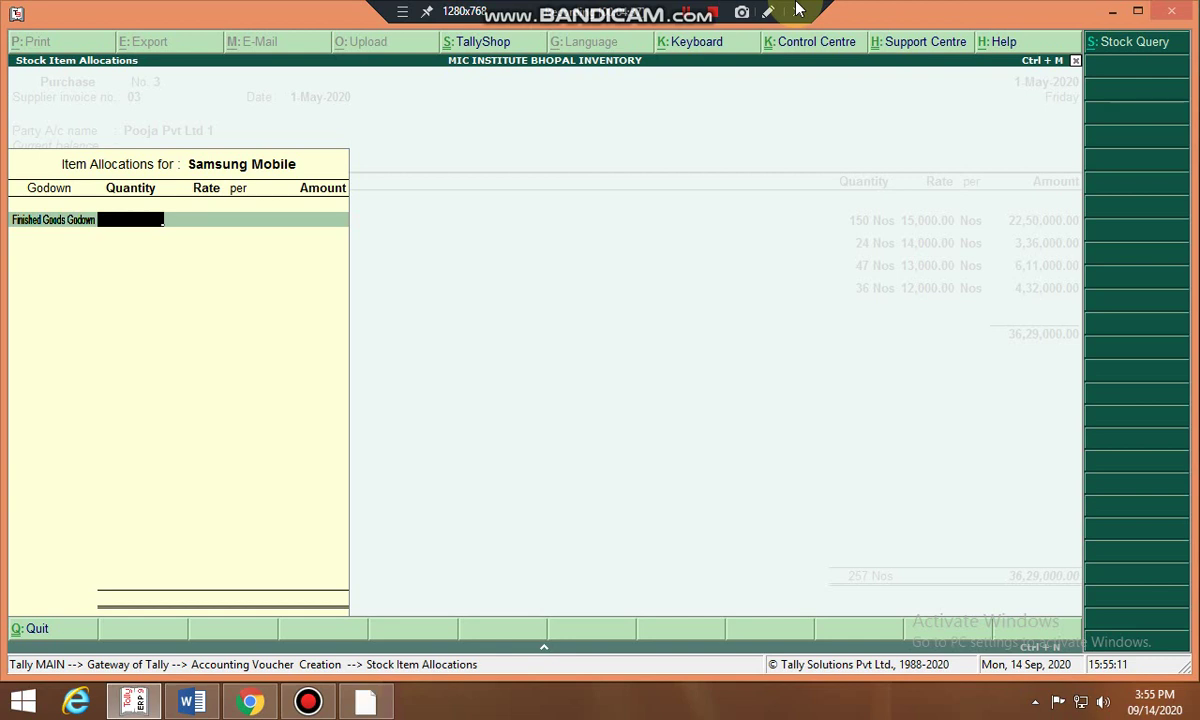
type("87")
key("Return")
key("Return")
key("Return")
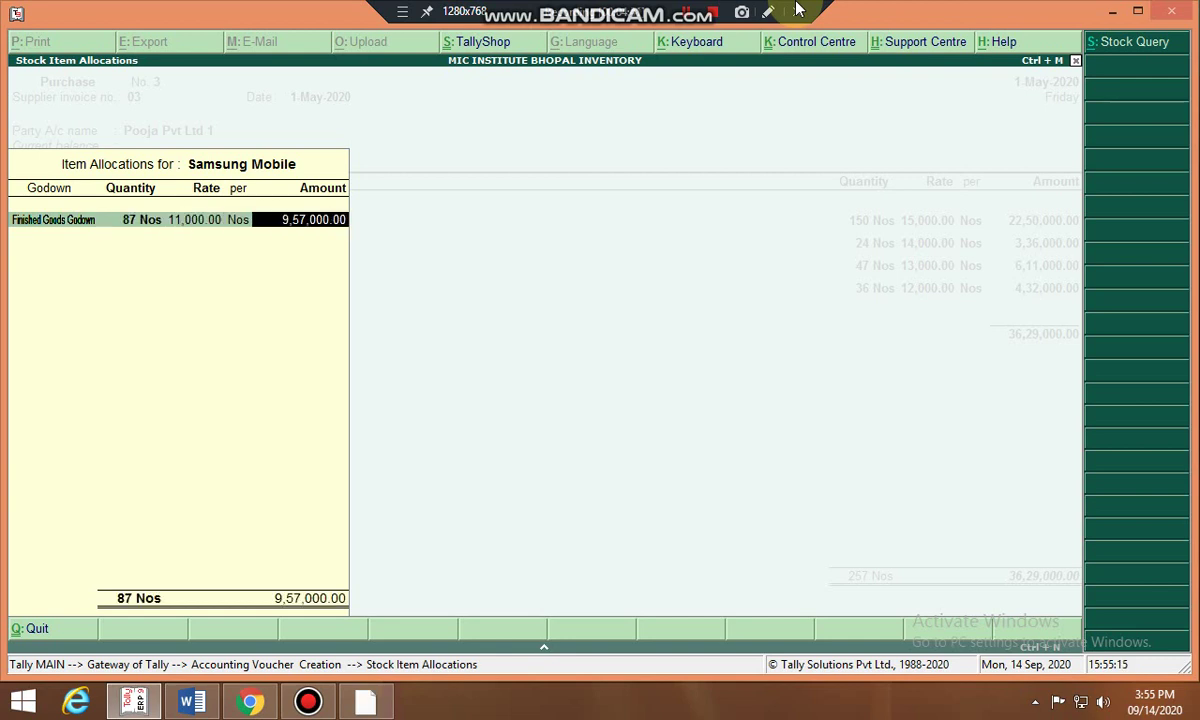
key("Return")
key("Return")
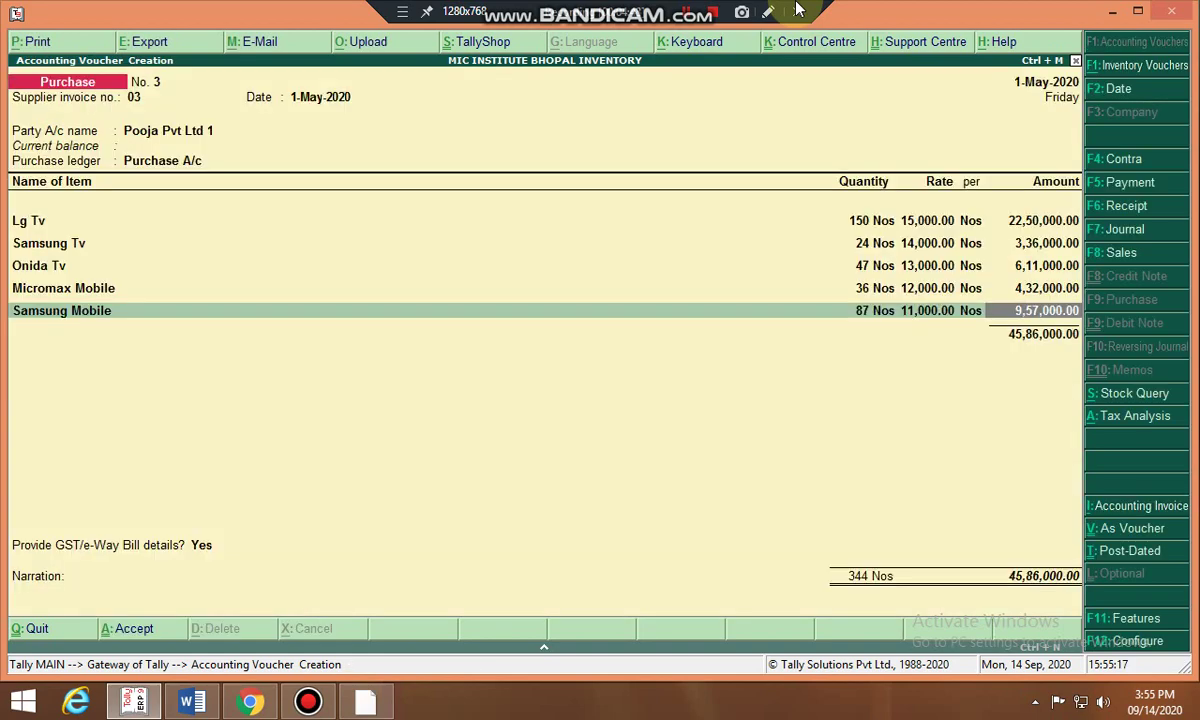
key("Return")
- Add 24 Nos of Nokia Mobile at 9,000.00 each to the purchase, allocated to Finished Goods Godown
type("No")
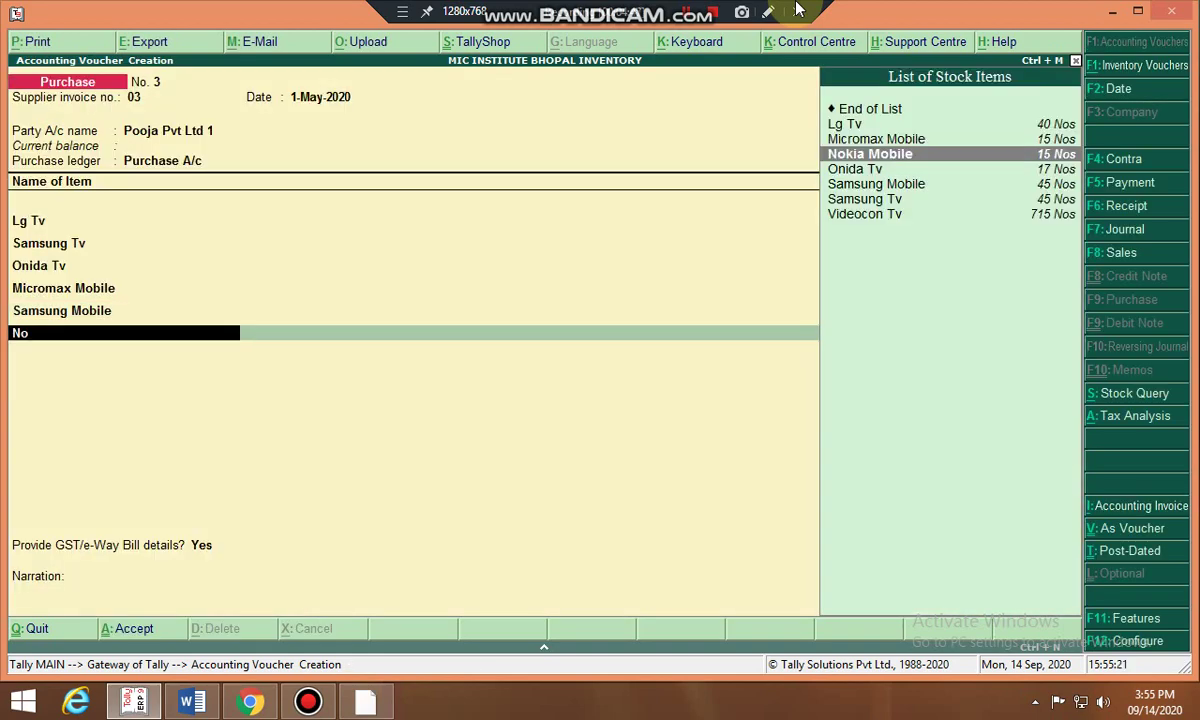
key("Return")
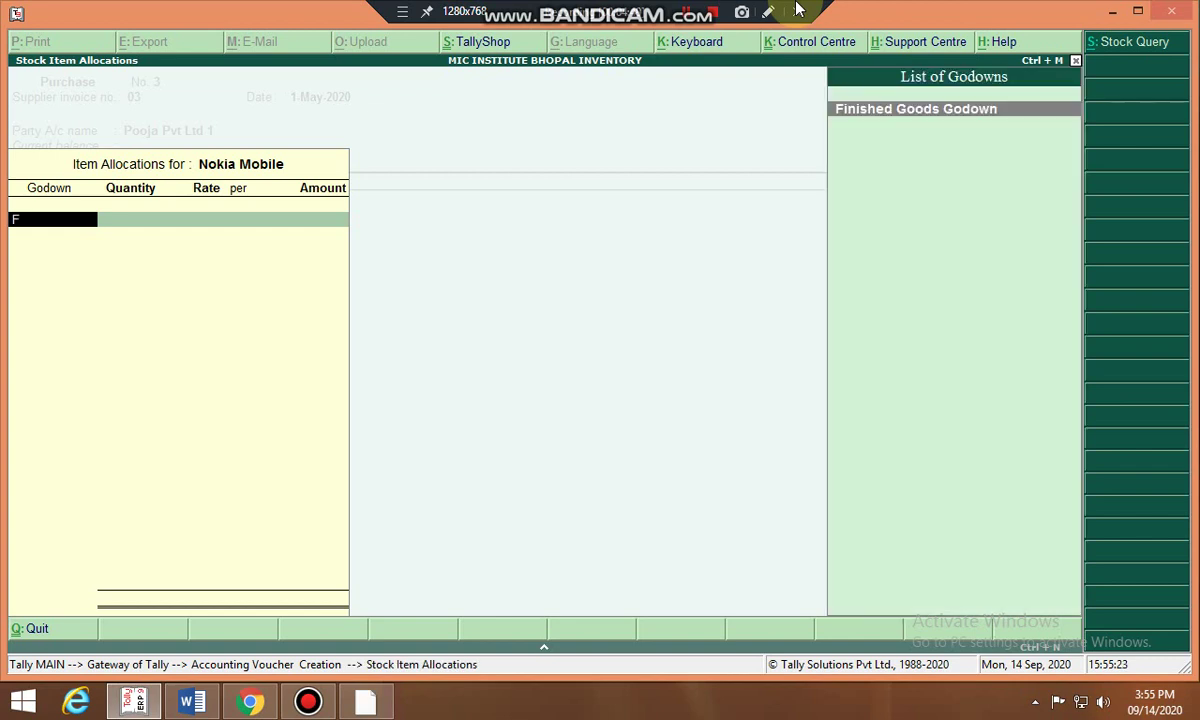
key("Return")
type("24")
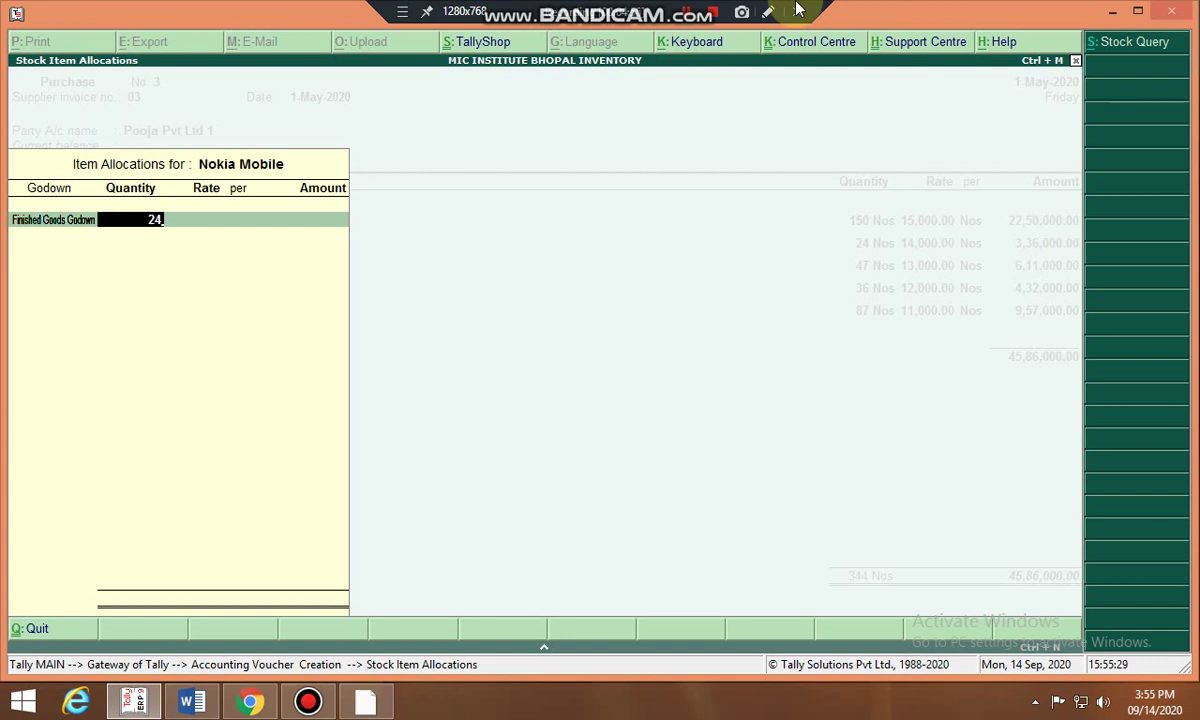
key("Return")
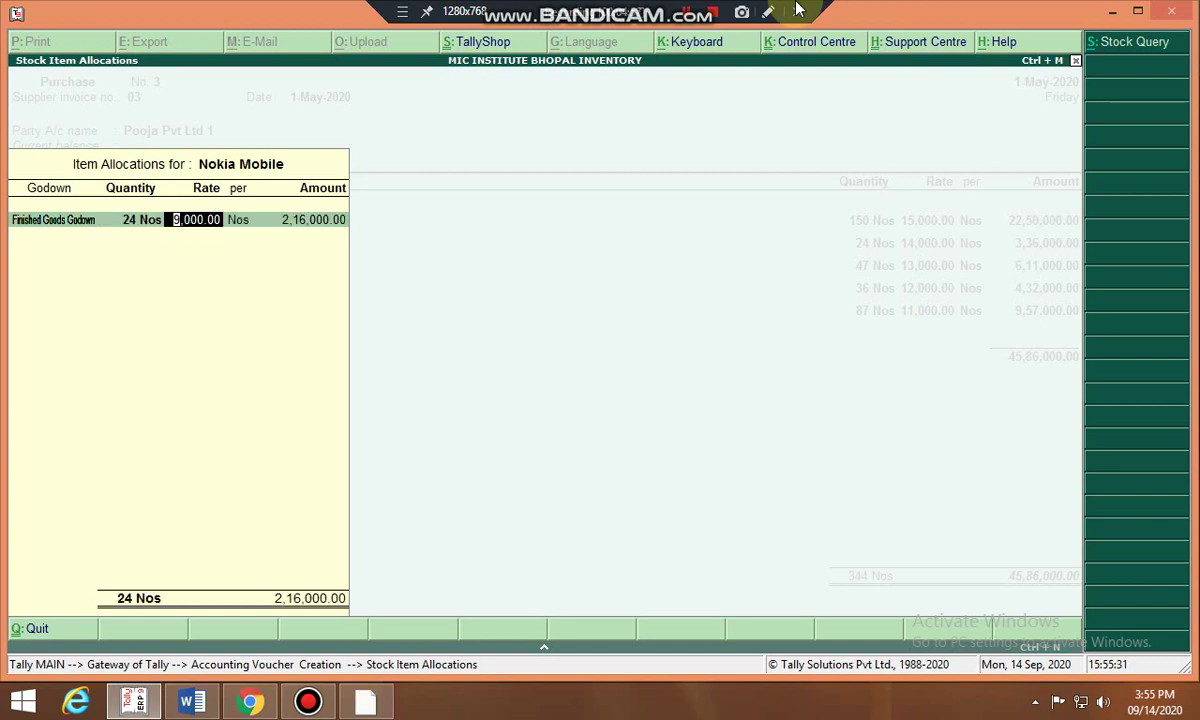
key("Return")
key("Return")
key("Return")
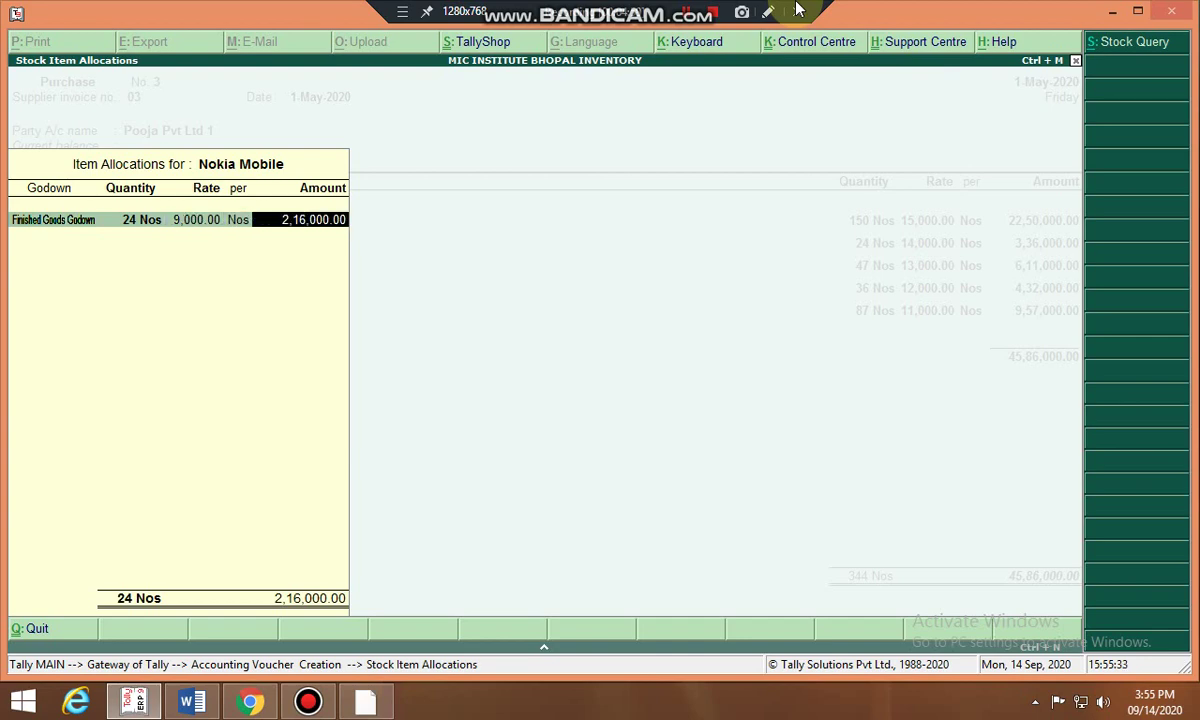
key("Return")
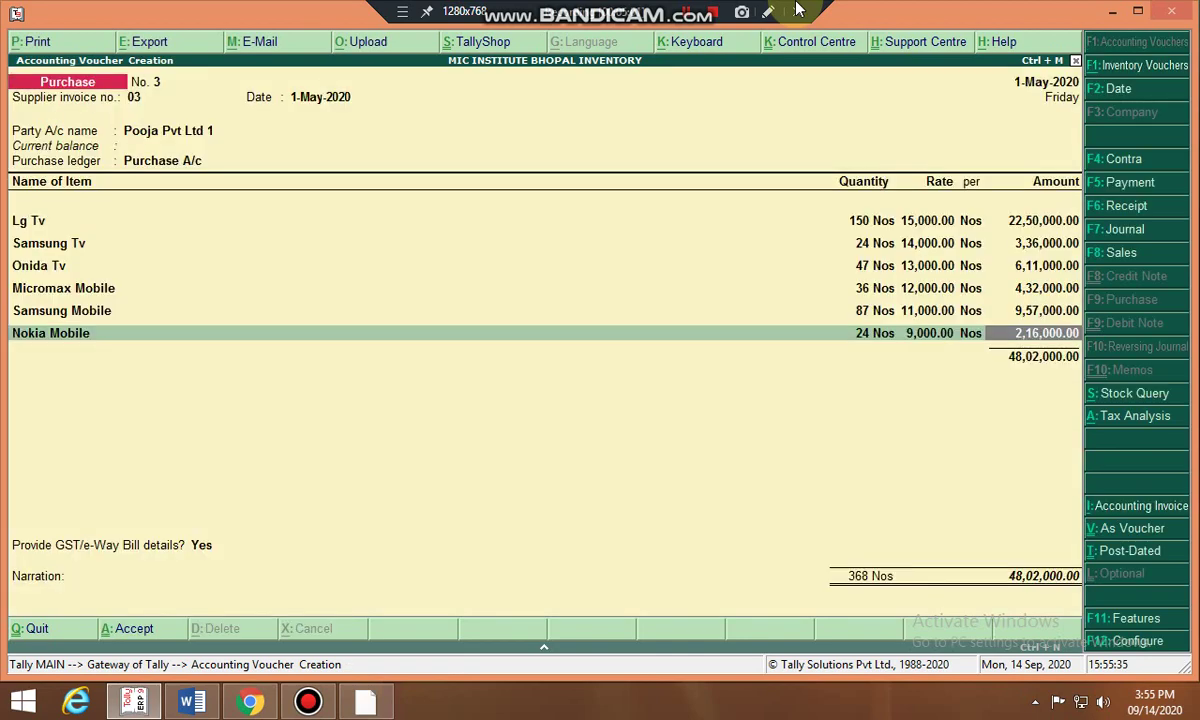
key("Return")
- End the item list and add the SGST and CGST ledgers to the purchase voucher
key("Return")
type("S")
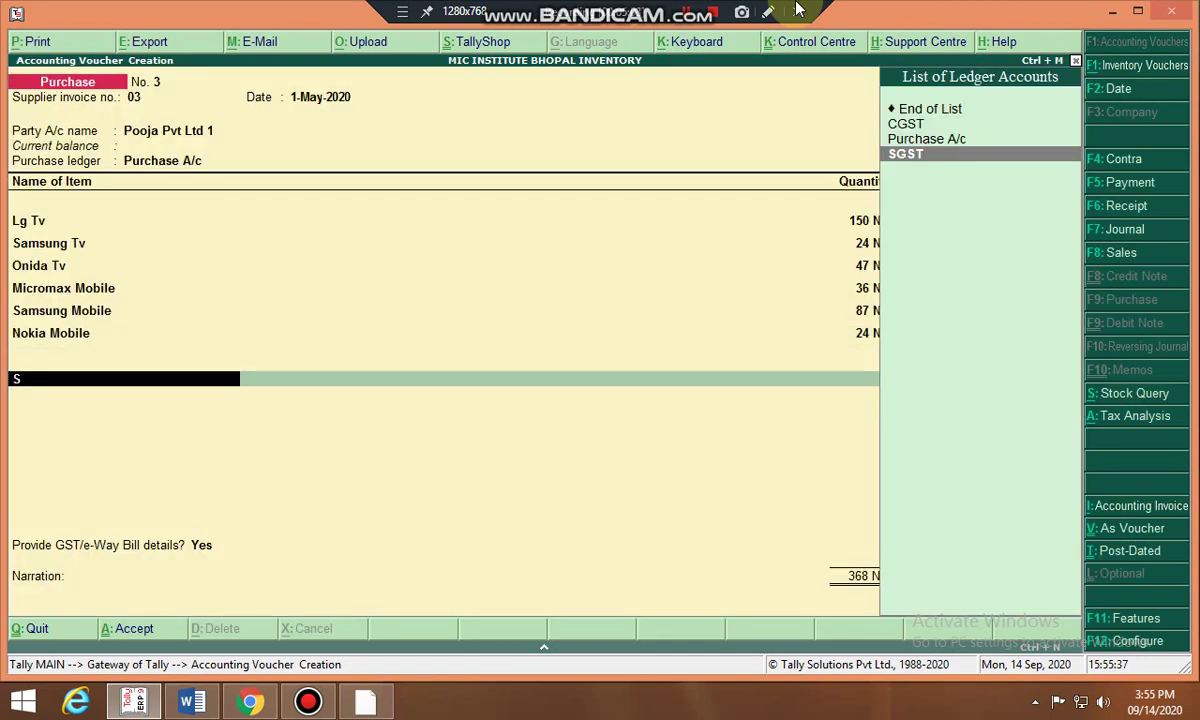
key("Return")
key("Return")
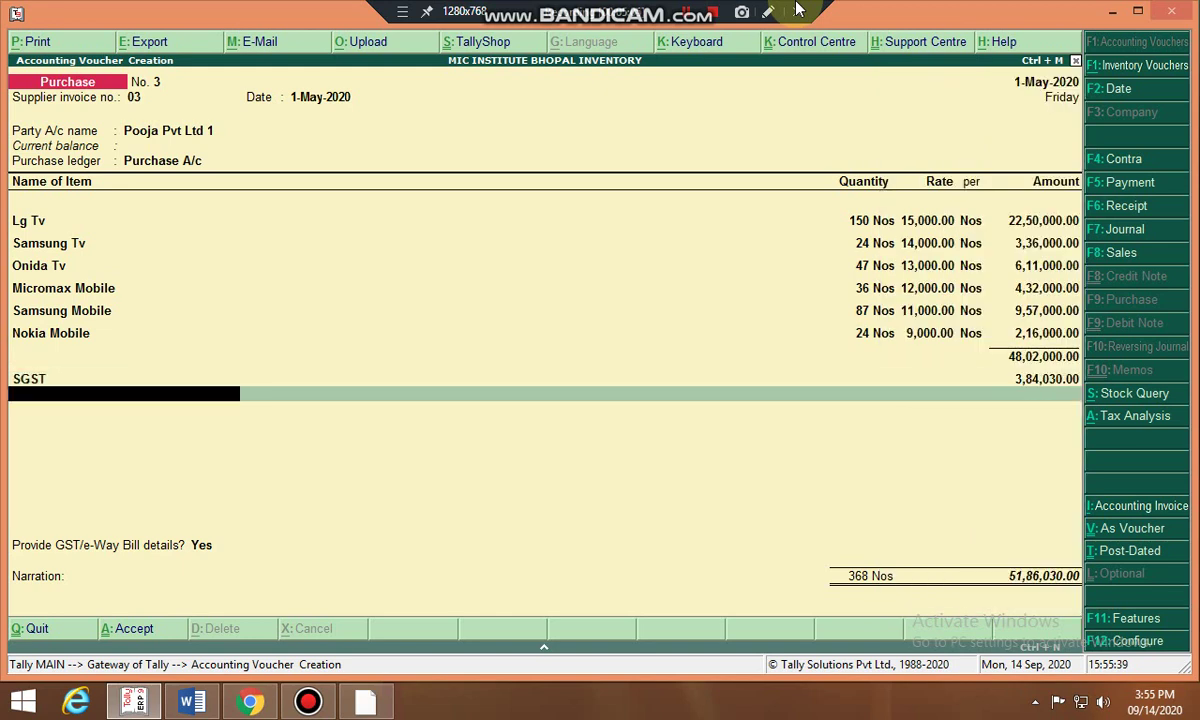
type("C")
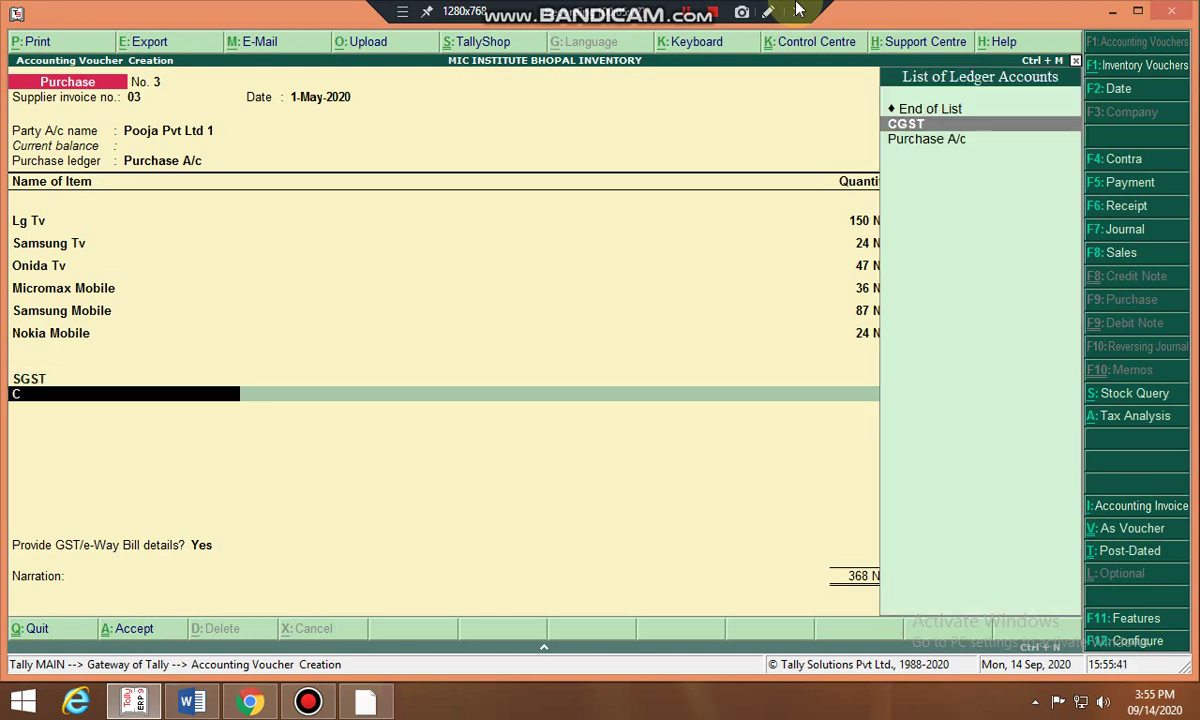
key("Return")
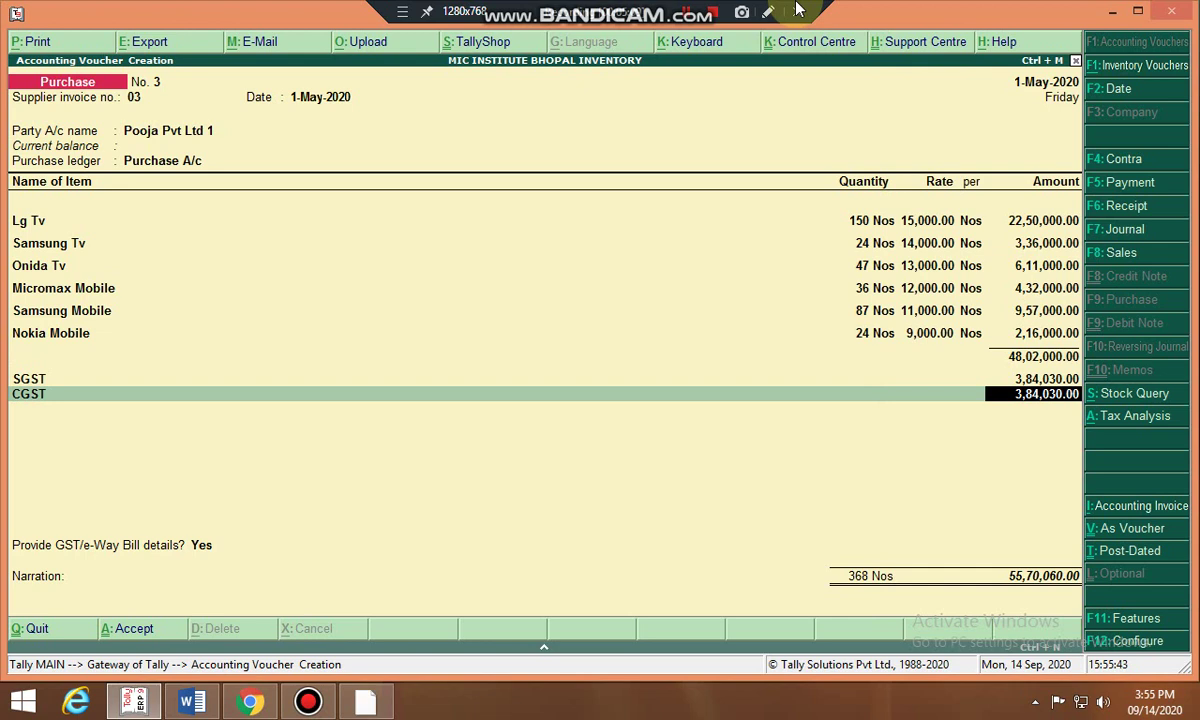
key("Return")
key("Return")
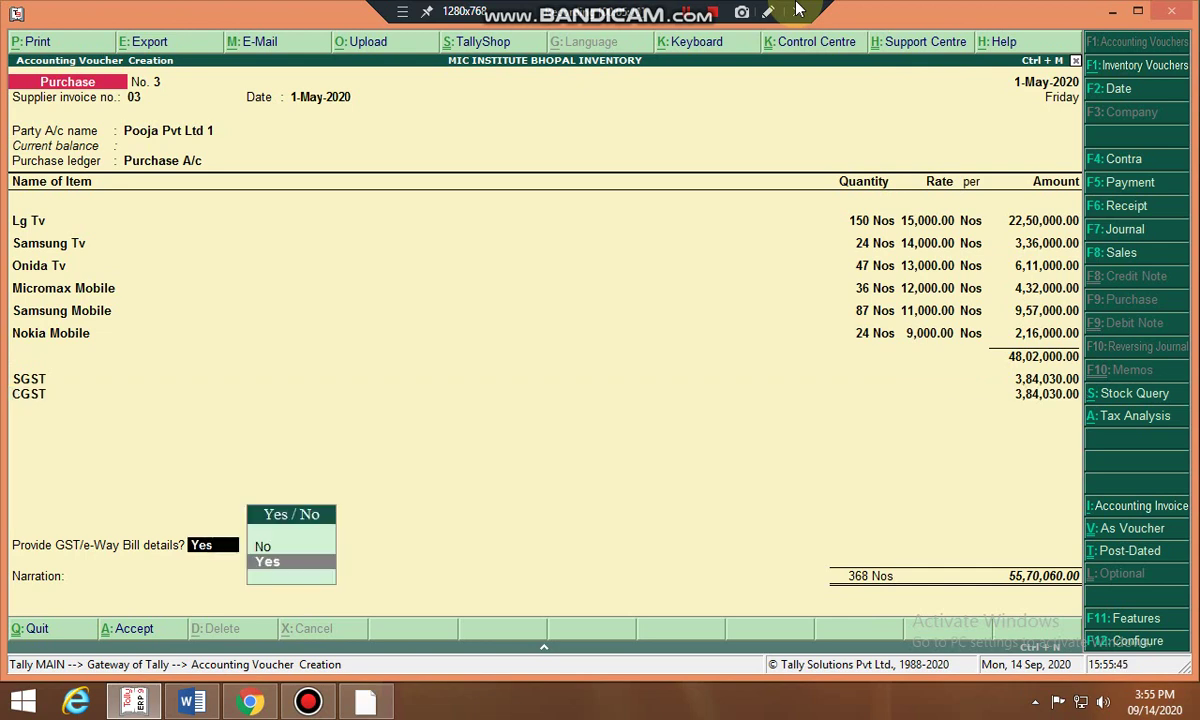
- Set the GST/e-Way Bill details option to No, leave the narration blank and save the purchase voucher
key("Down")
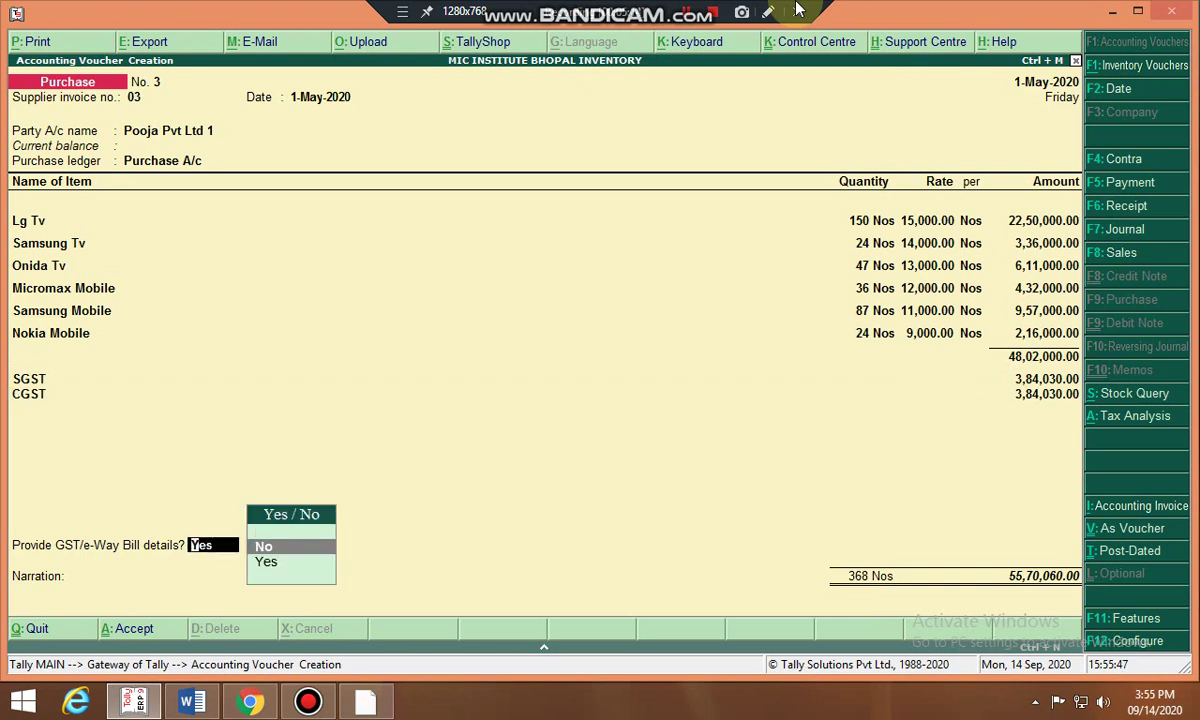
key("Return")
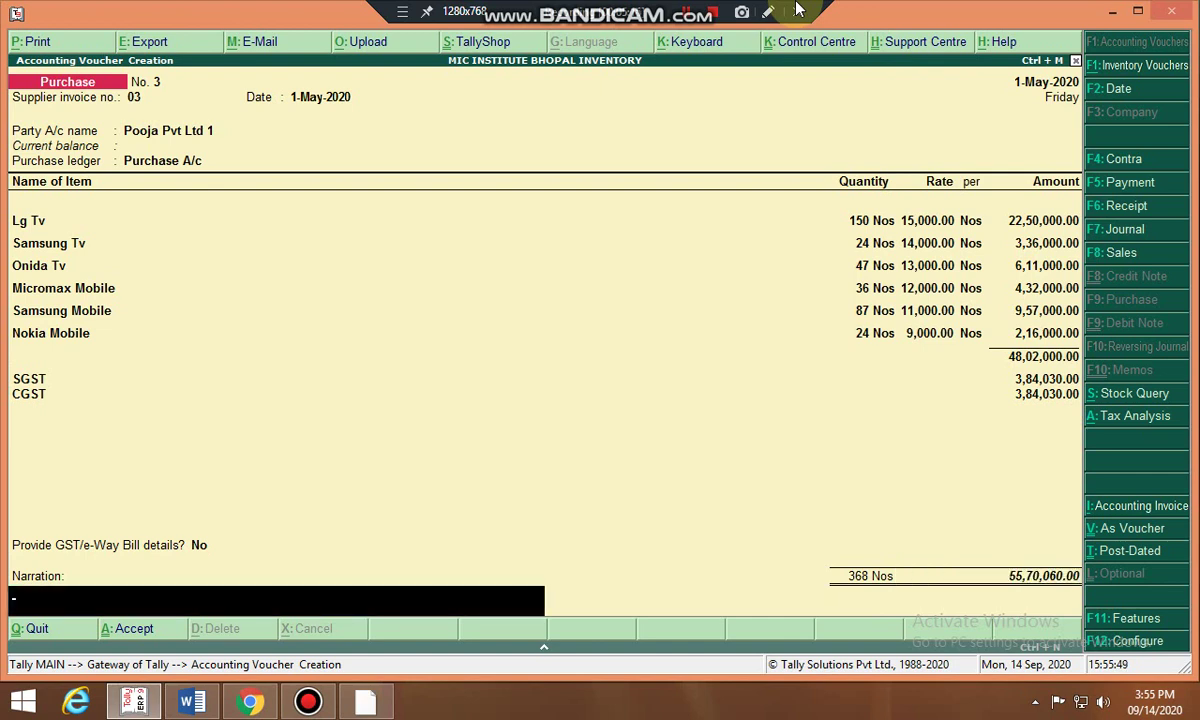
key("Return")
key("Return")
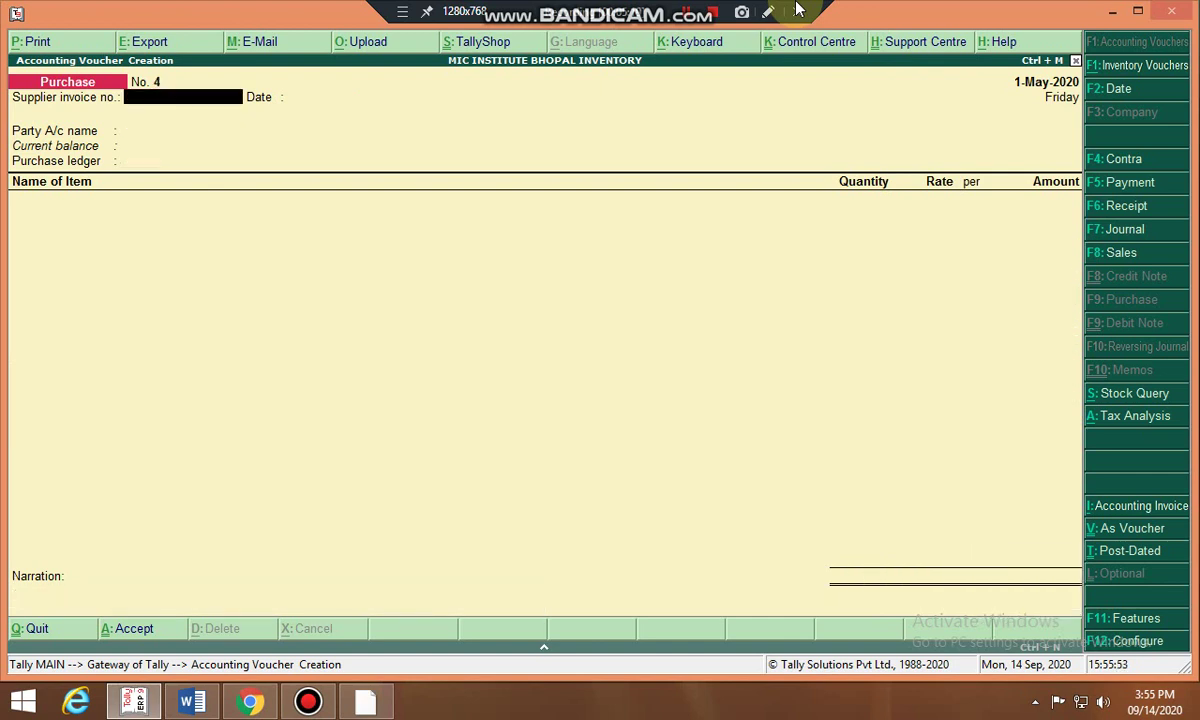
- Start a sales voucher with reference number 02 and Bajaj Ltd A/c as the party
key("F8")
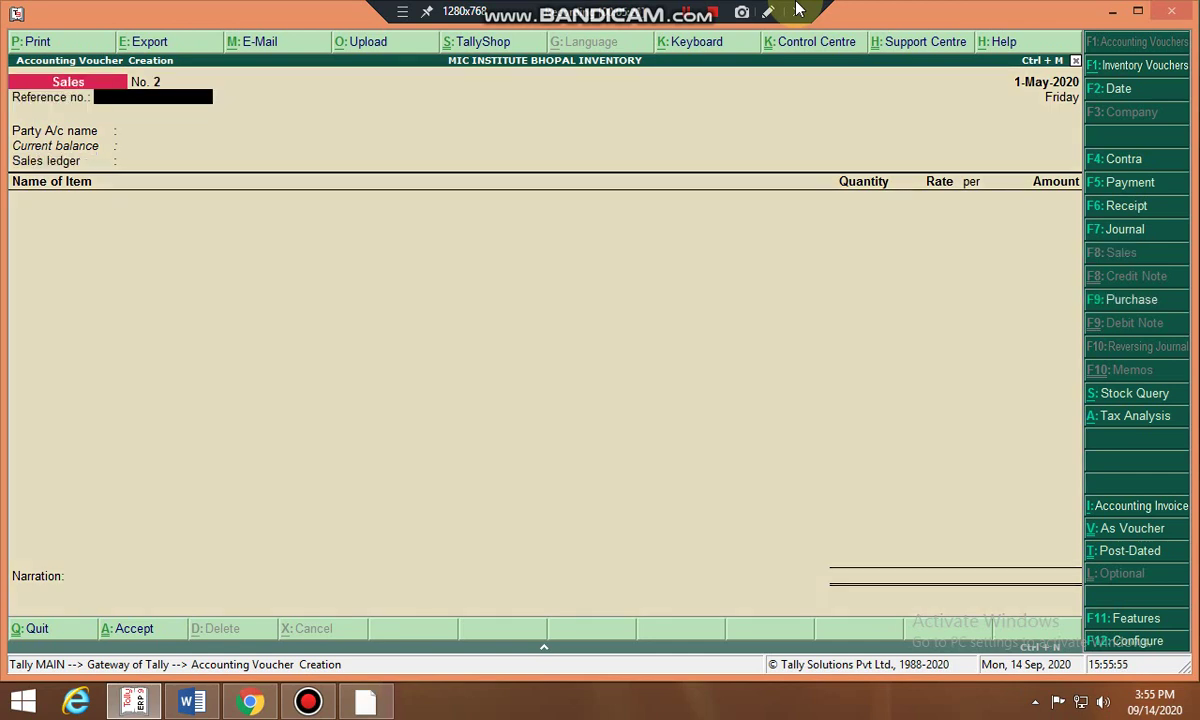
type("02")
key("Return")
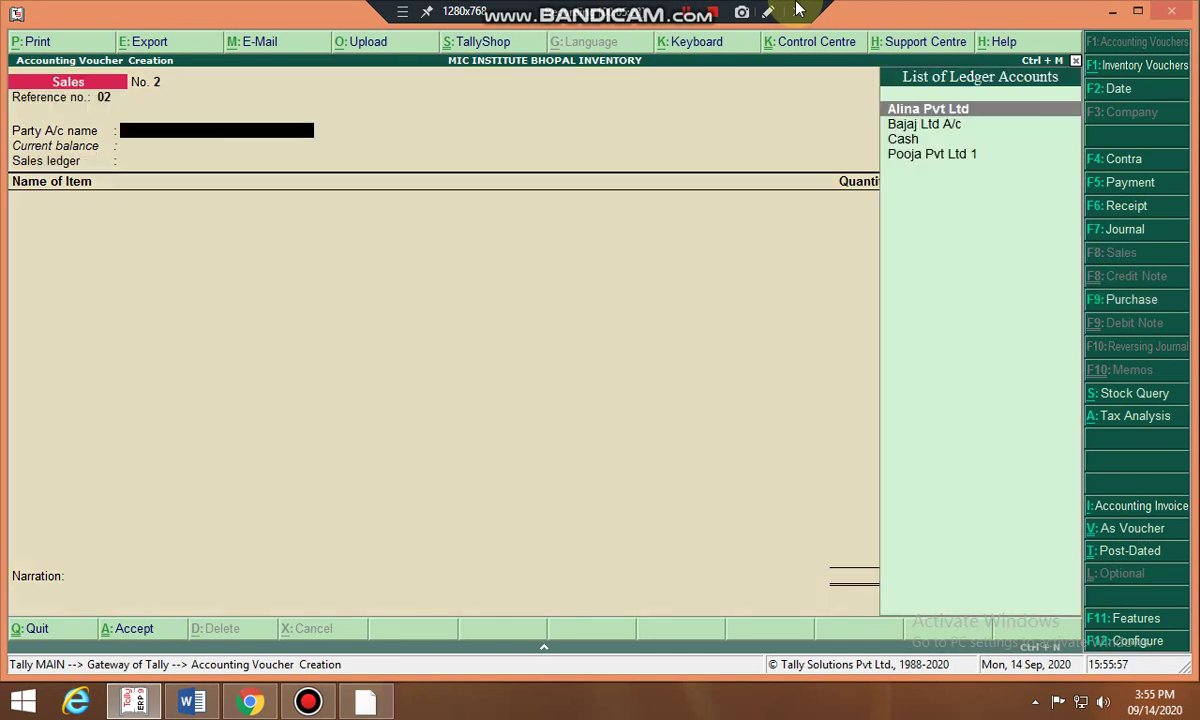
key("Down")
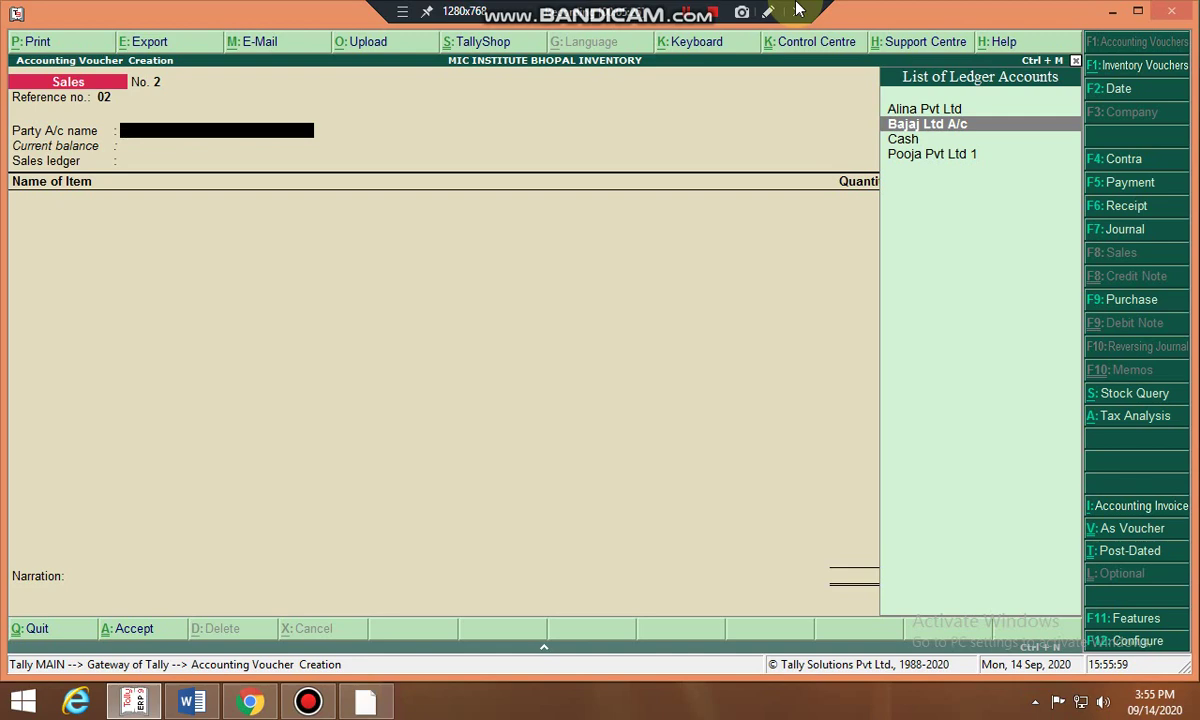
key("Return")
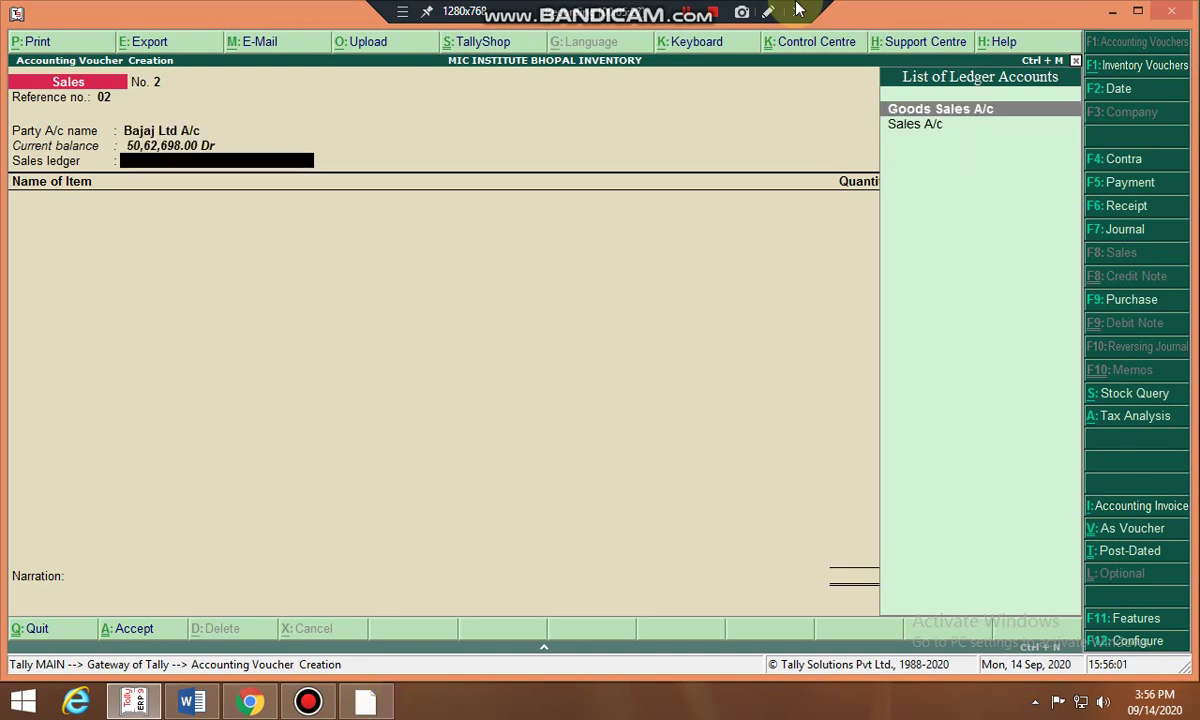
key("BackSpace")
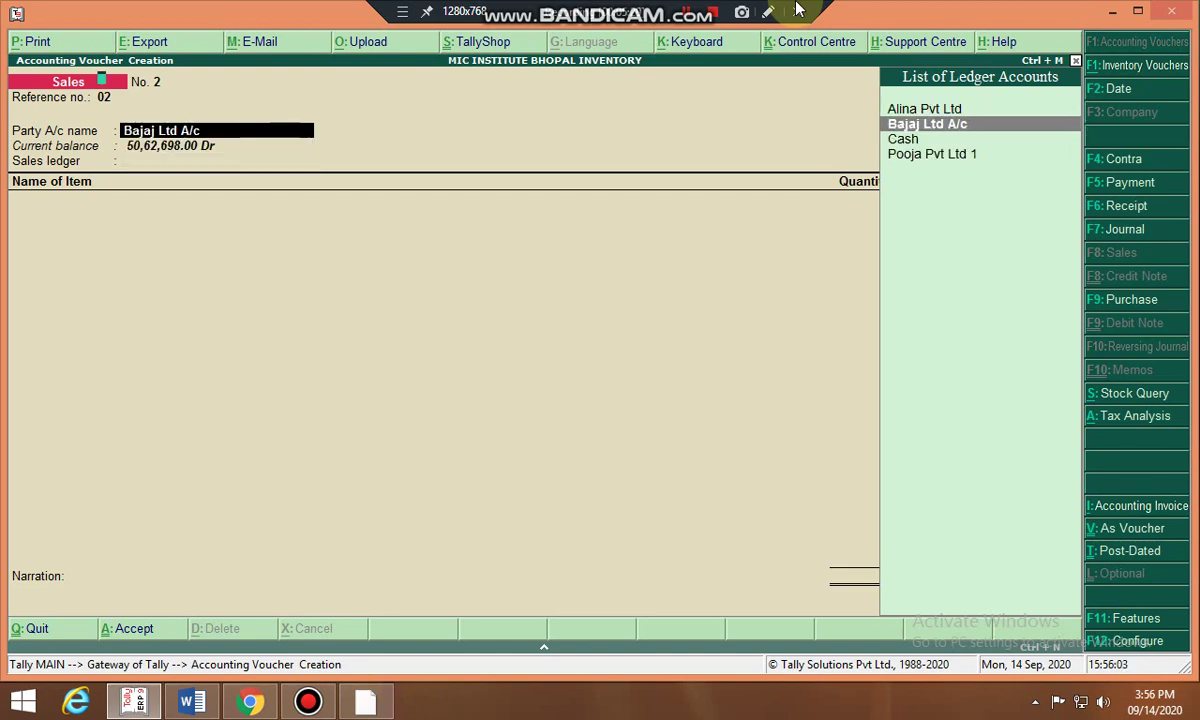
key("ctrl+Return")
key("Escape")
key("Return")
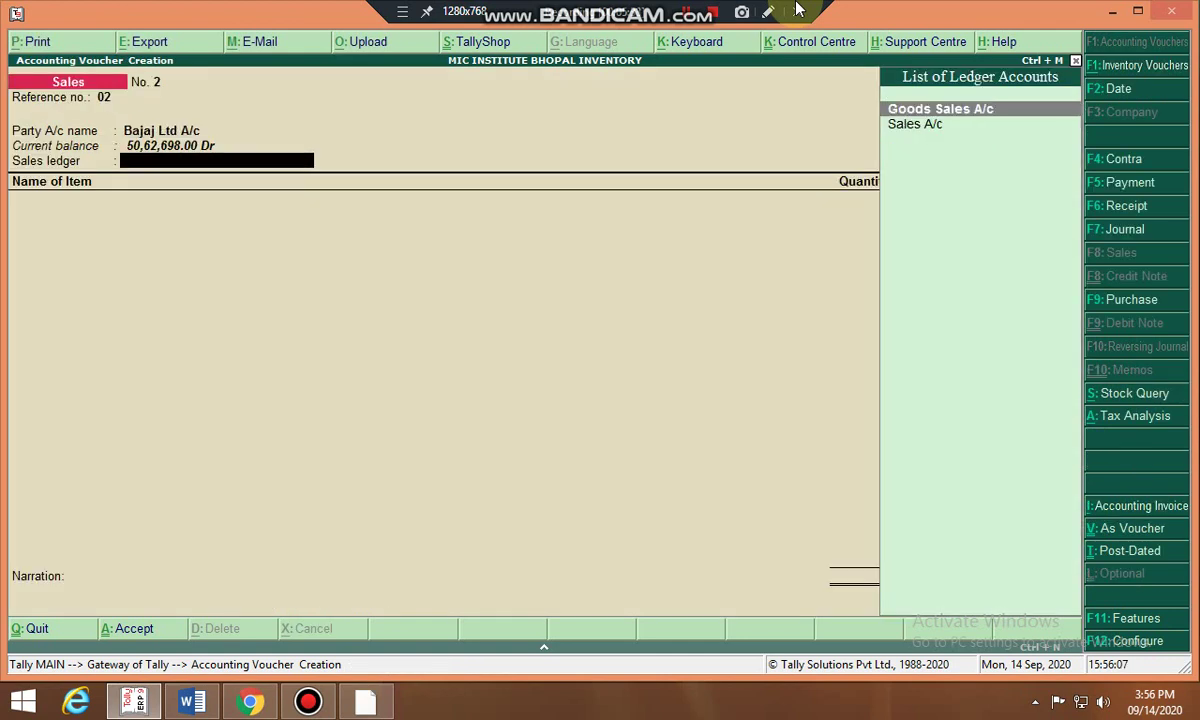
- Set the sales ledger to Sales A/c and add 15 Nos of Lg Tv at 15,200.00 each from Finished Goods Godown
key("Down")
key("Return")
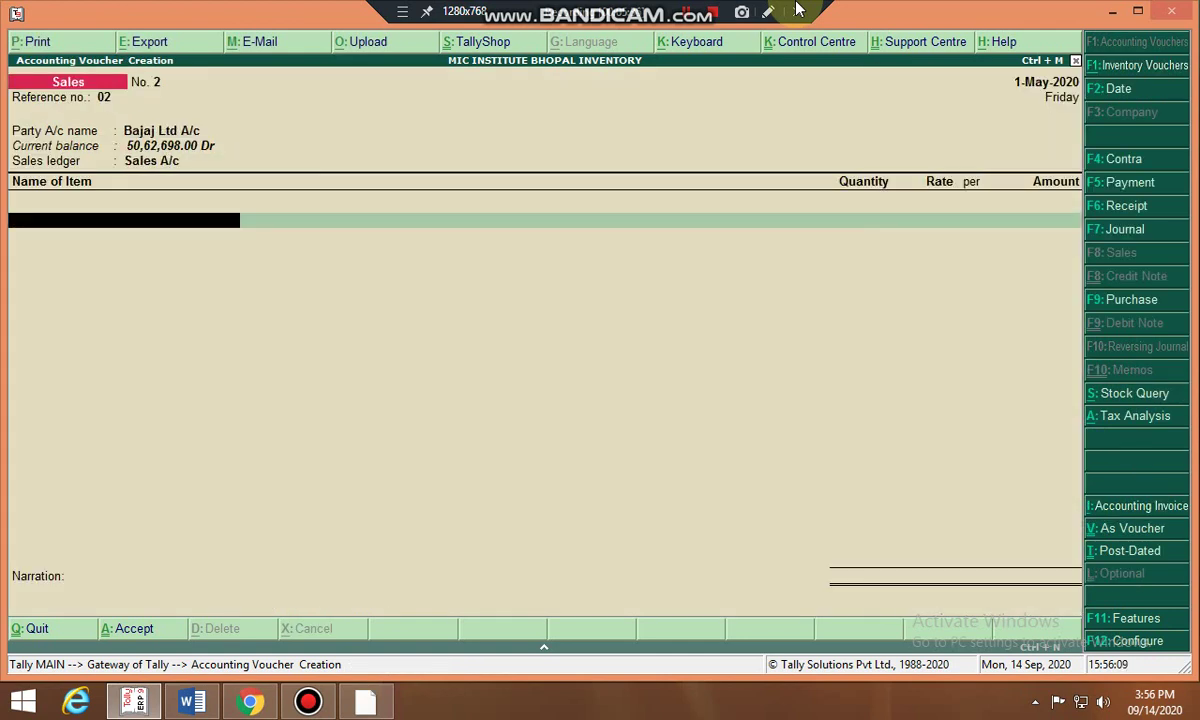
type("L")
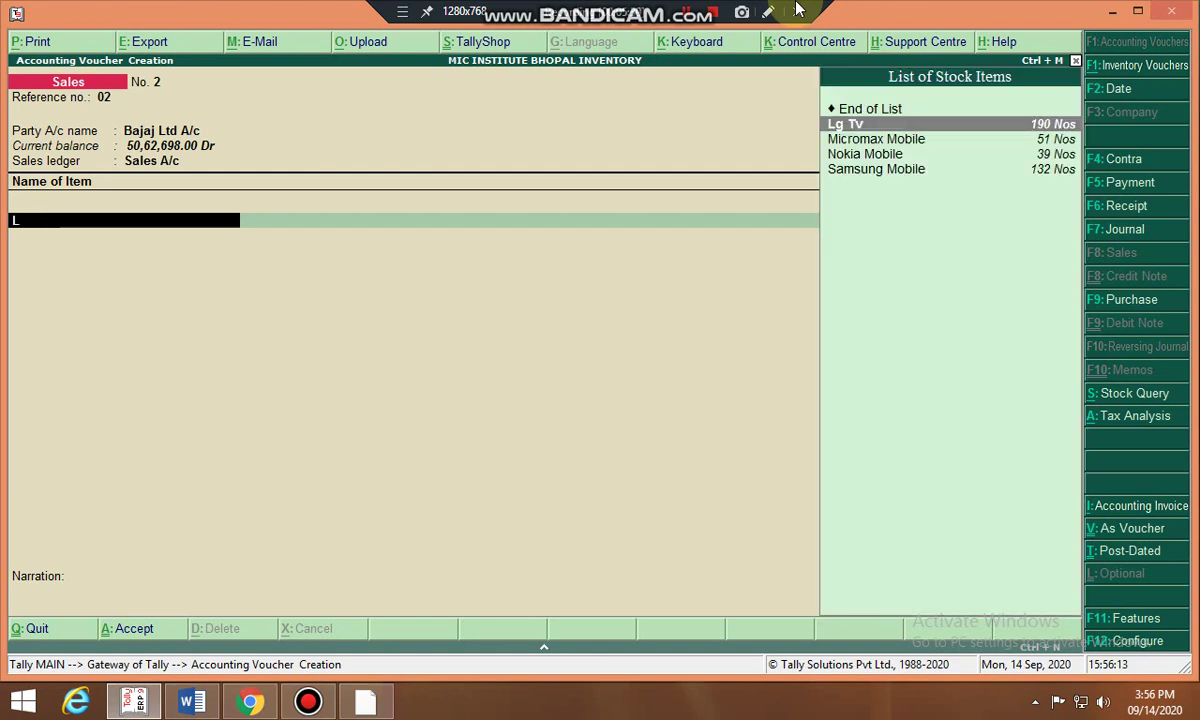
key("Return")
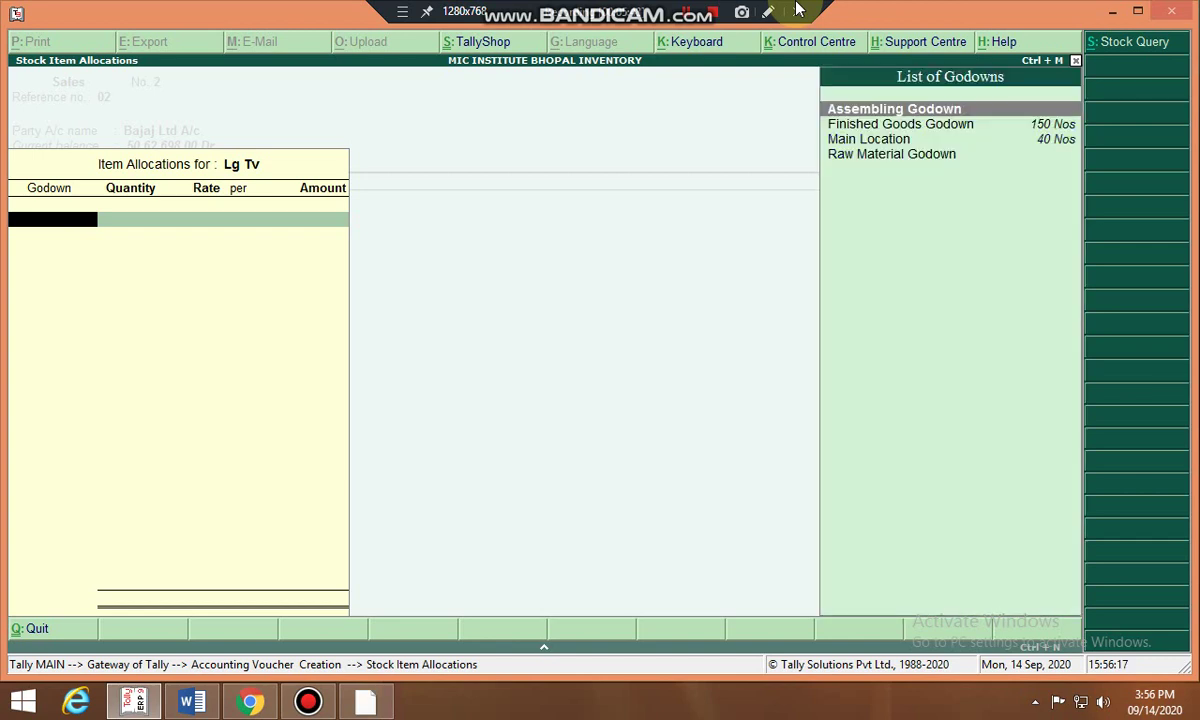
key("Return")
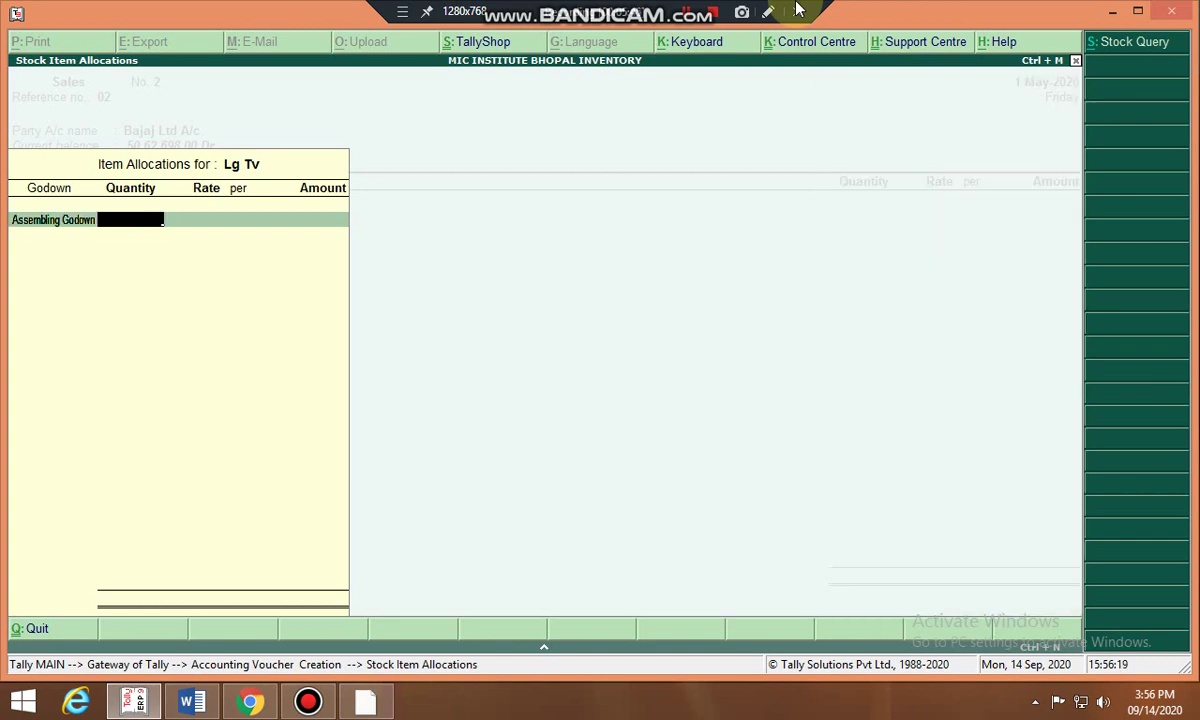
key("BackSpace")
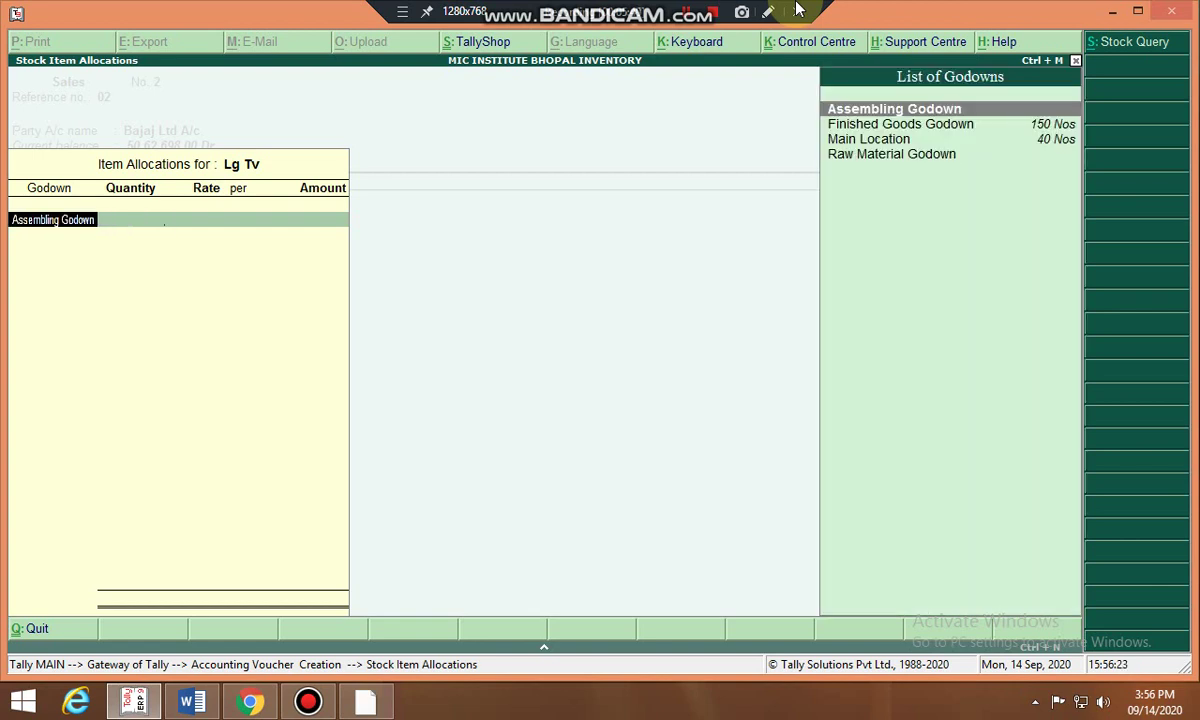
key("Down")
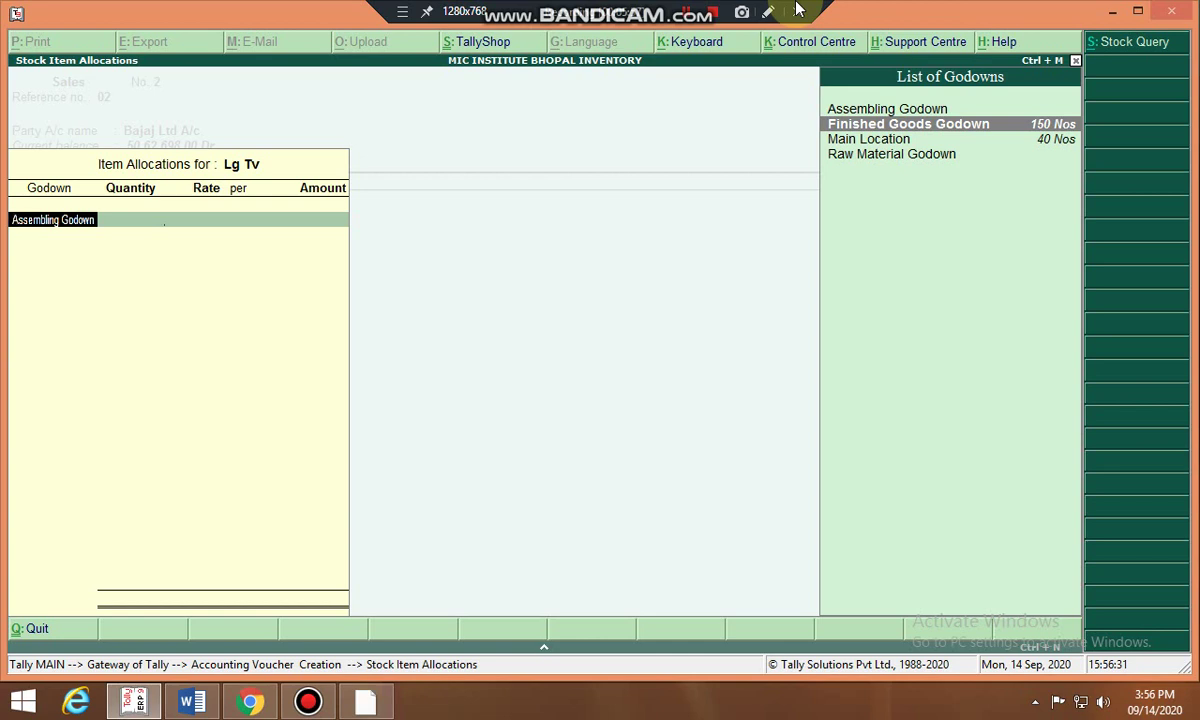
key("Return")
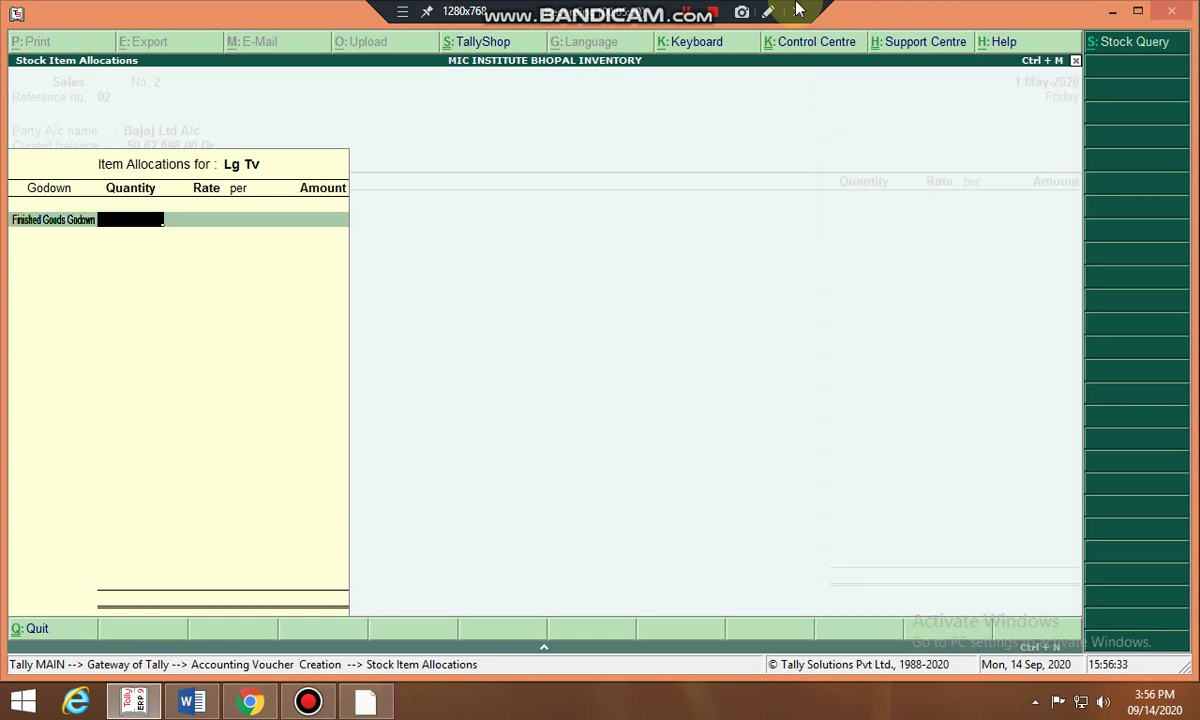
type("15")
key("Return")
key("Return")
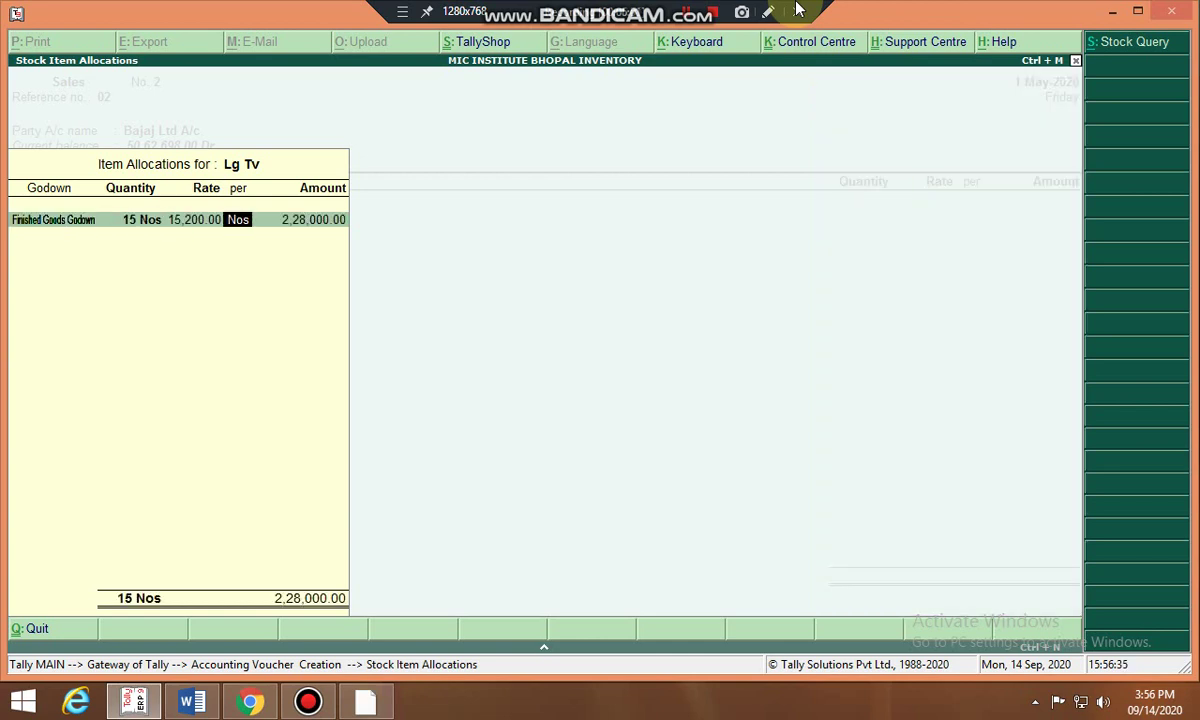
key("Return")
key("Return")
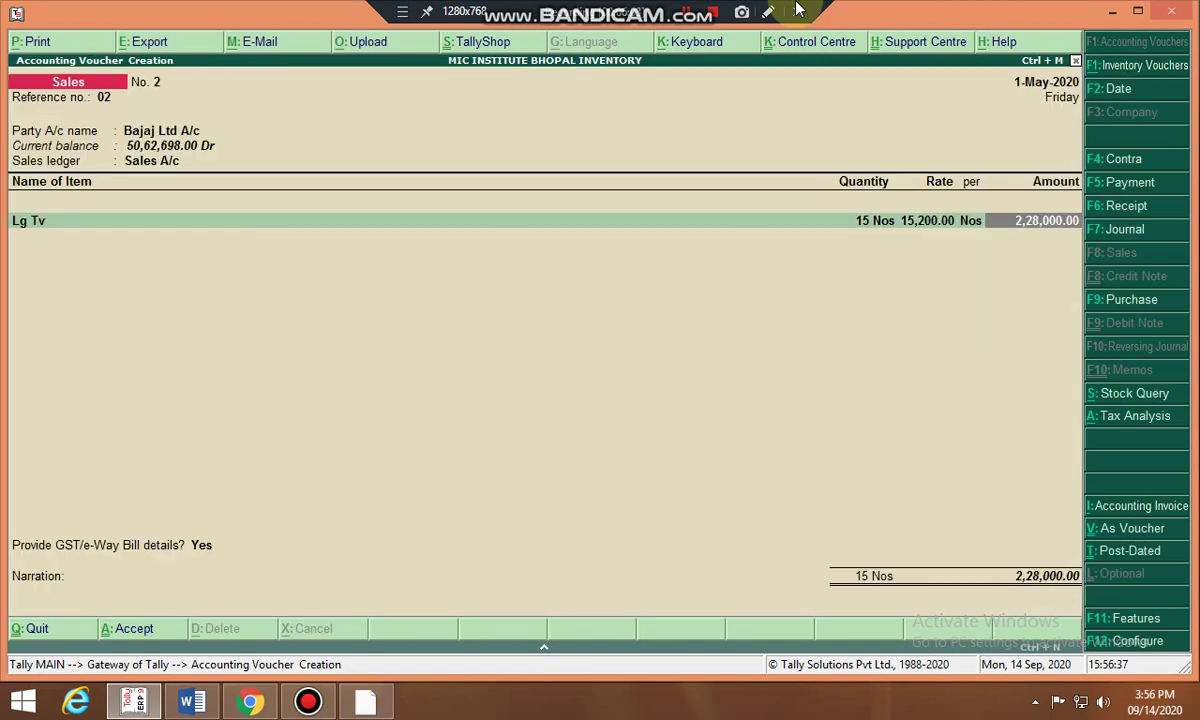
key("Return")
- Add 35 Nos of Samsung Tv at 14,300.00 each from Finished Goods Godown to the sales voucher
type("S")
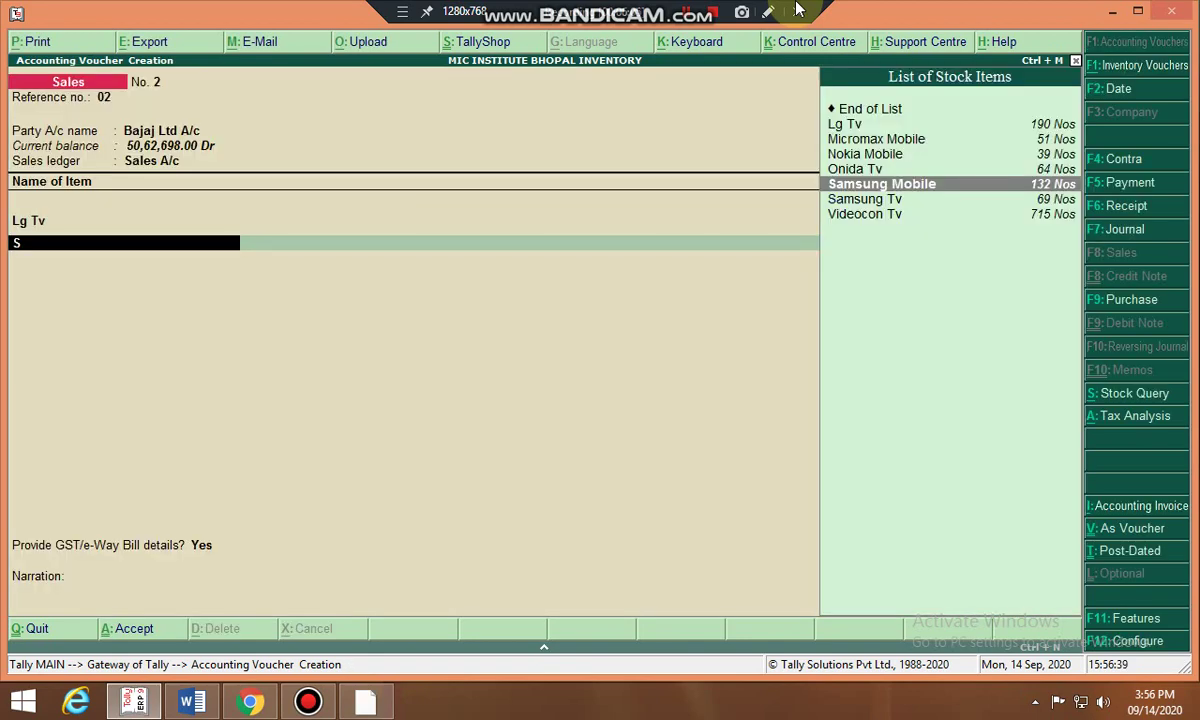
key("Return")
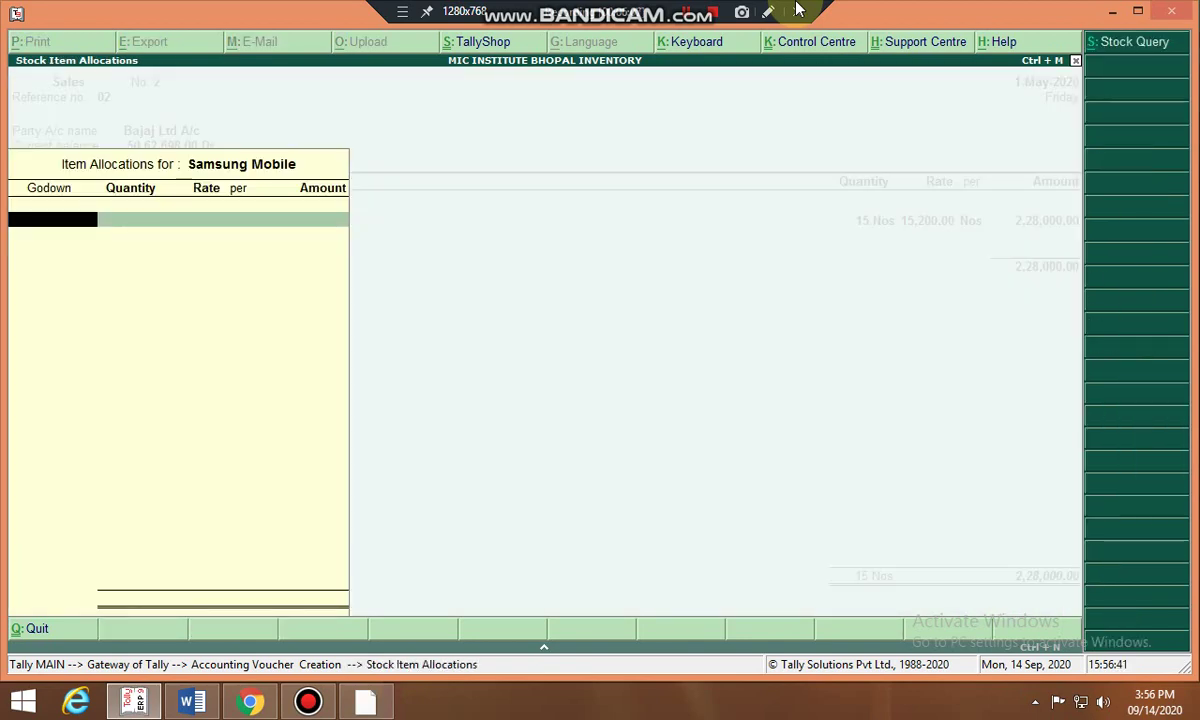
key("Escape")
key("Down")
key("Return")
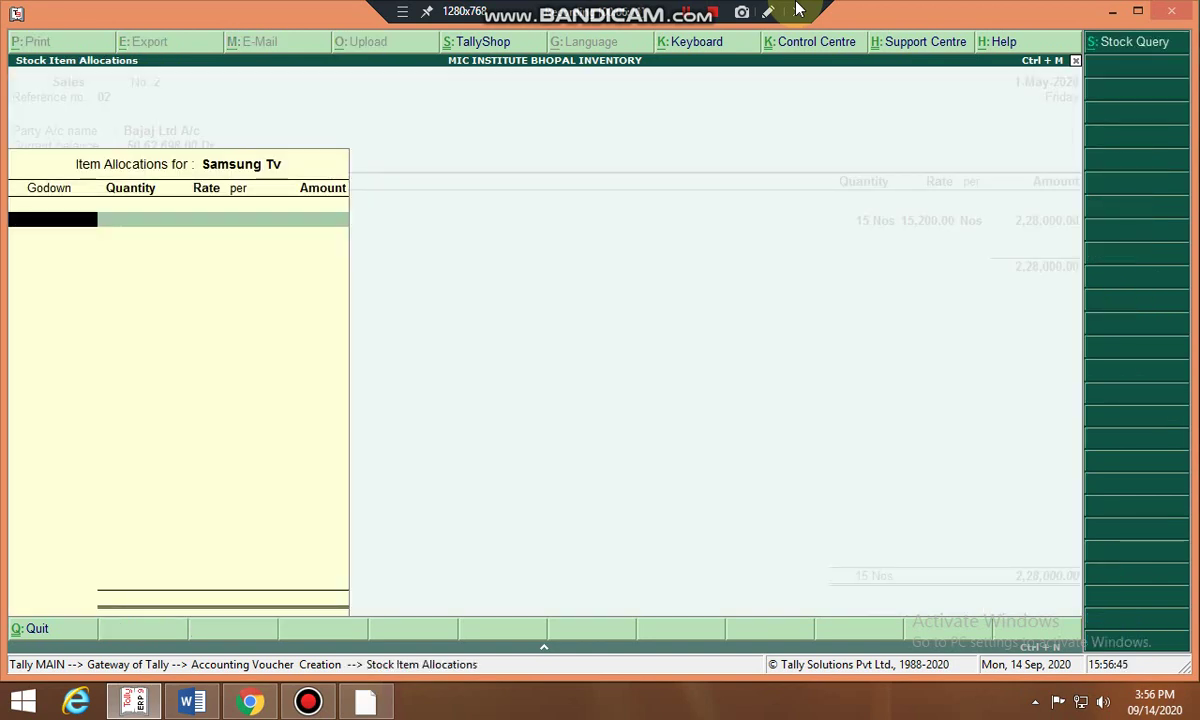
key("Return")
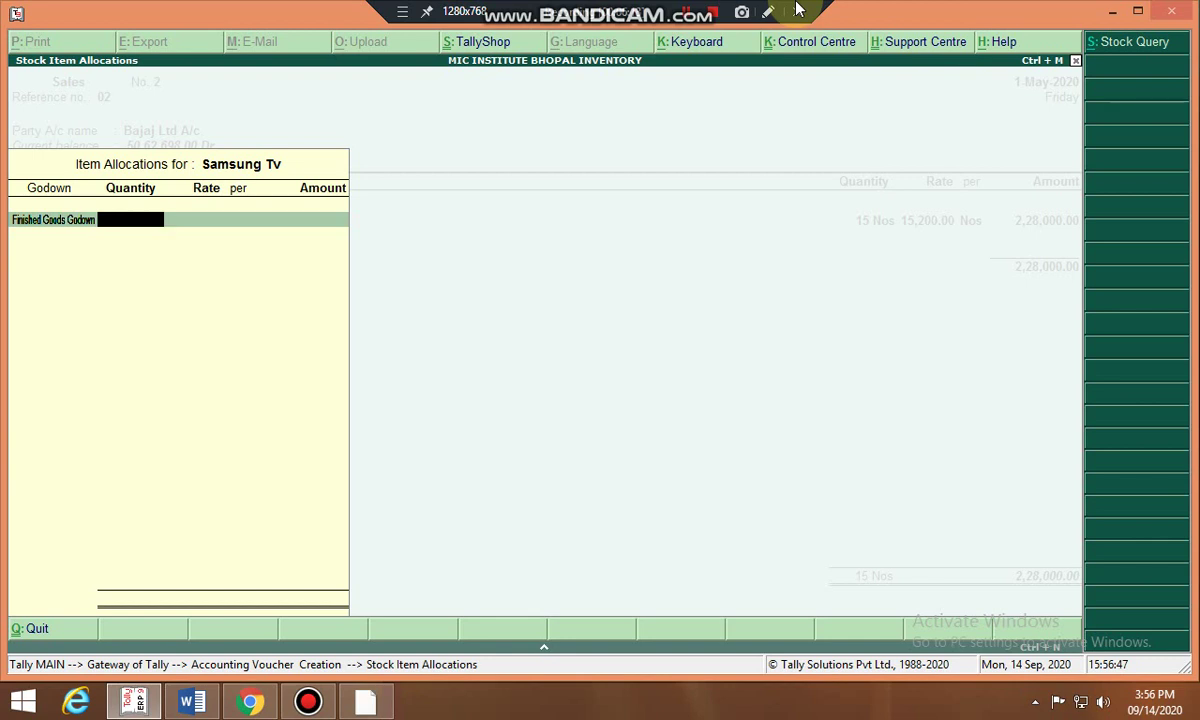
type("35")
key("Return")
key("Return")
key("Return")
key("Return")
key("Return")
key("Return")
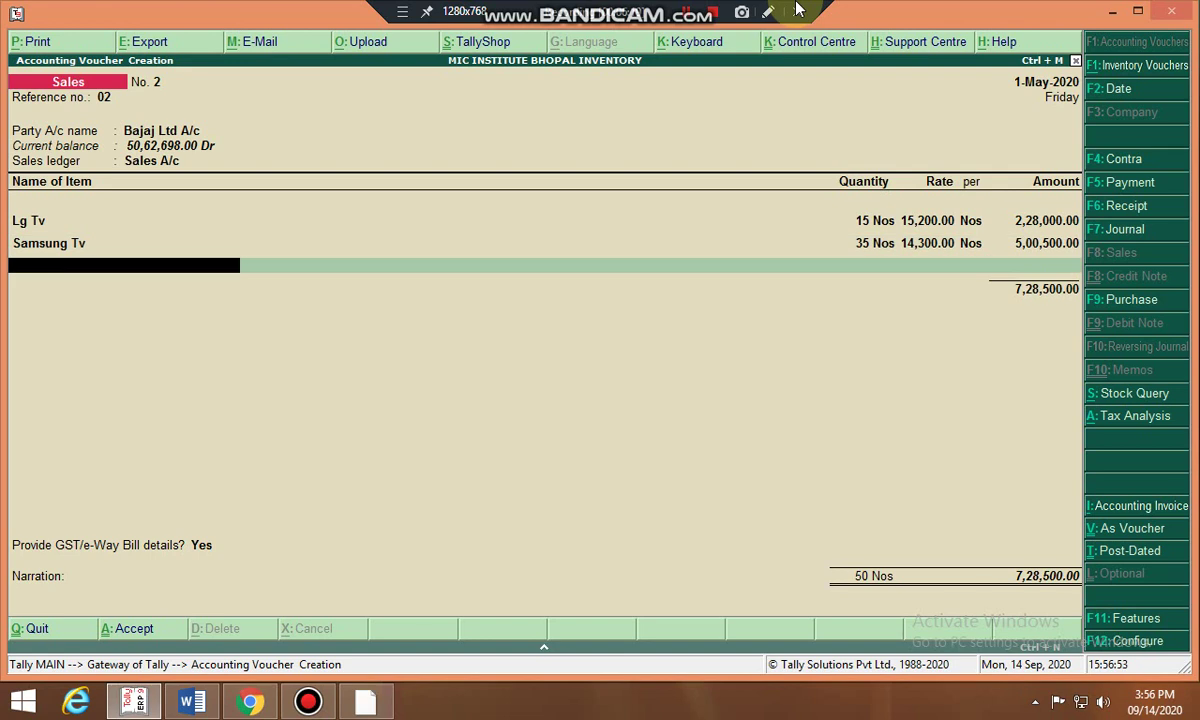
- Add 14 Nos of Samsung Mobile at 11,600.00 each from Finished Goods Godown to the sales voucher
type("S")
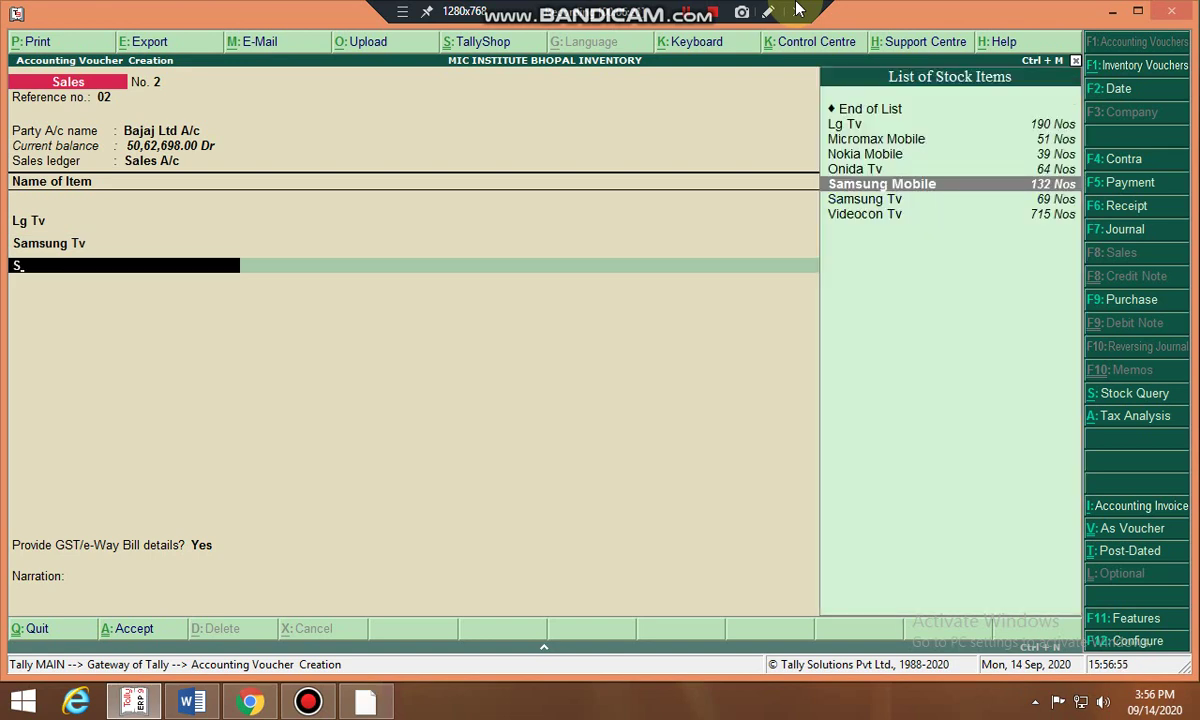
key("Return")
key("Return")
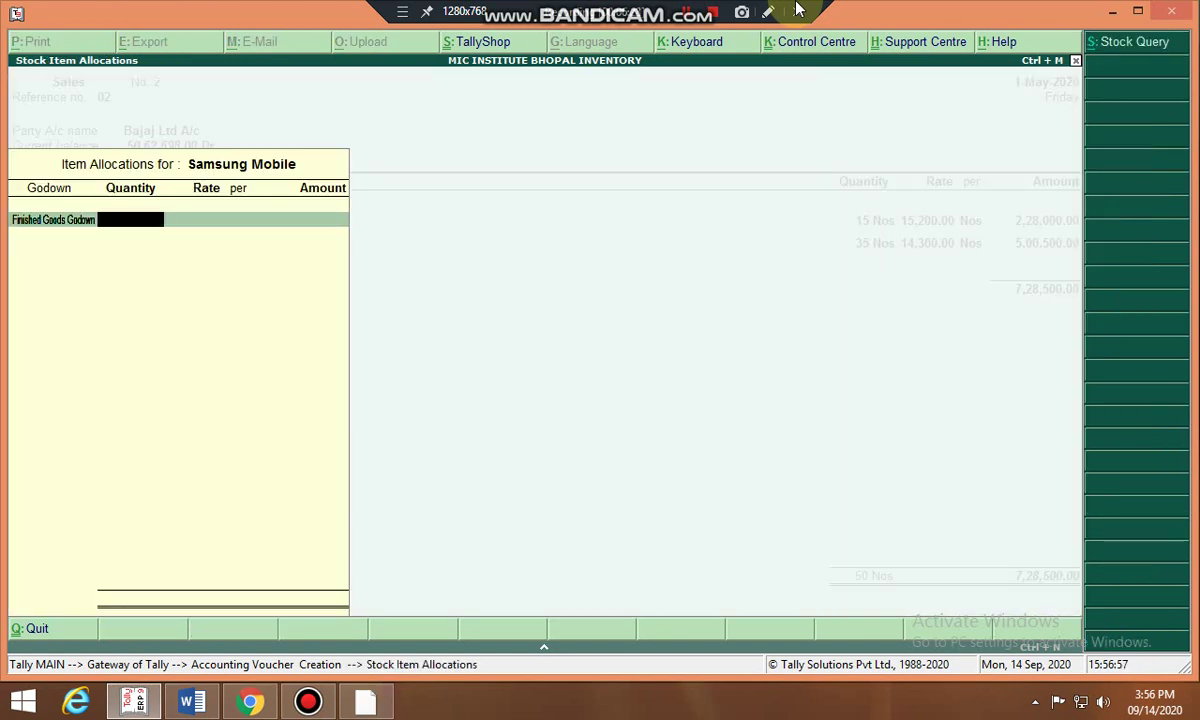
type("14")
key("Return")
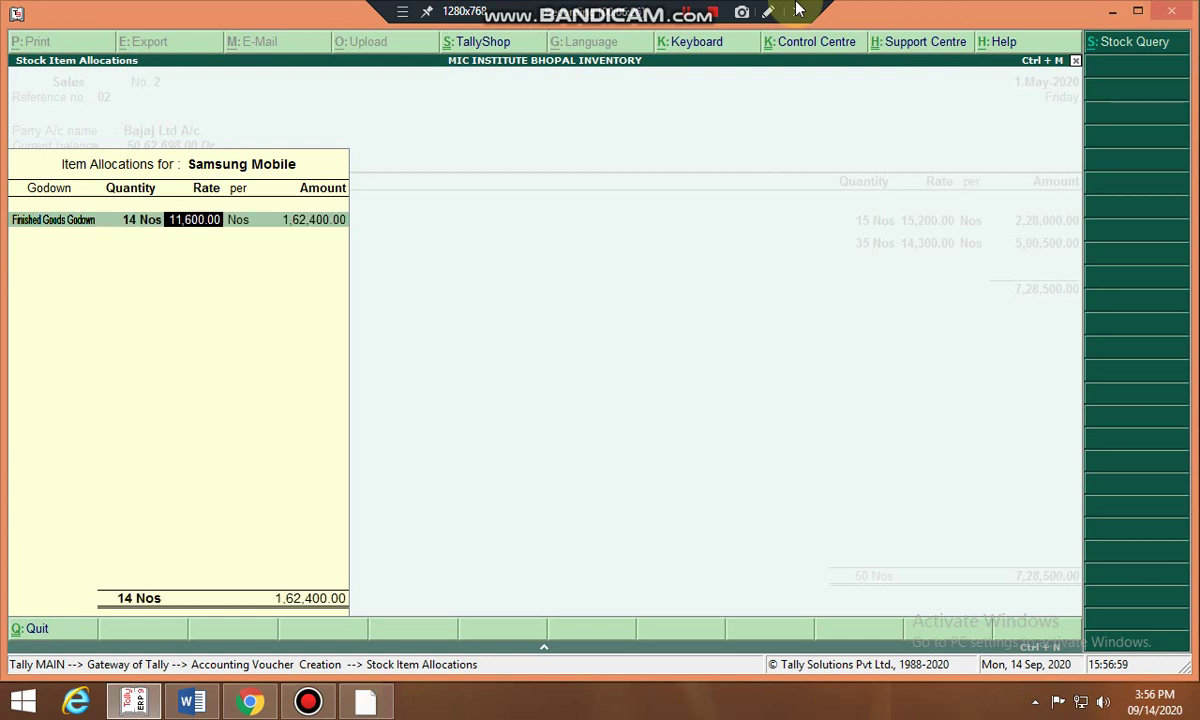
key("Return")
key("Return")
key("Return")
key("Return")
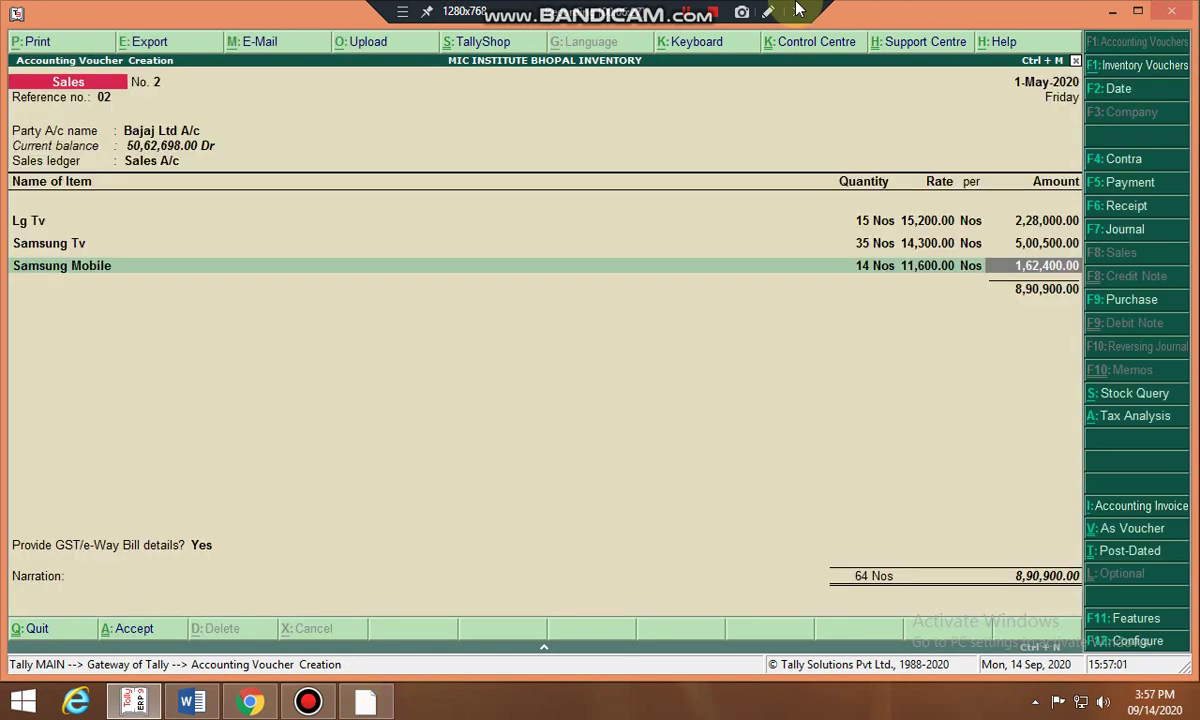
key("Return")
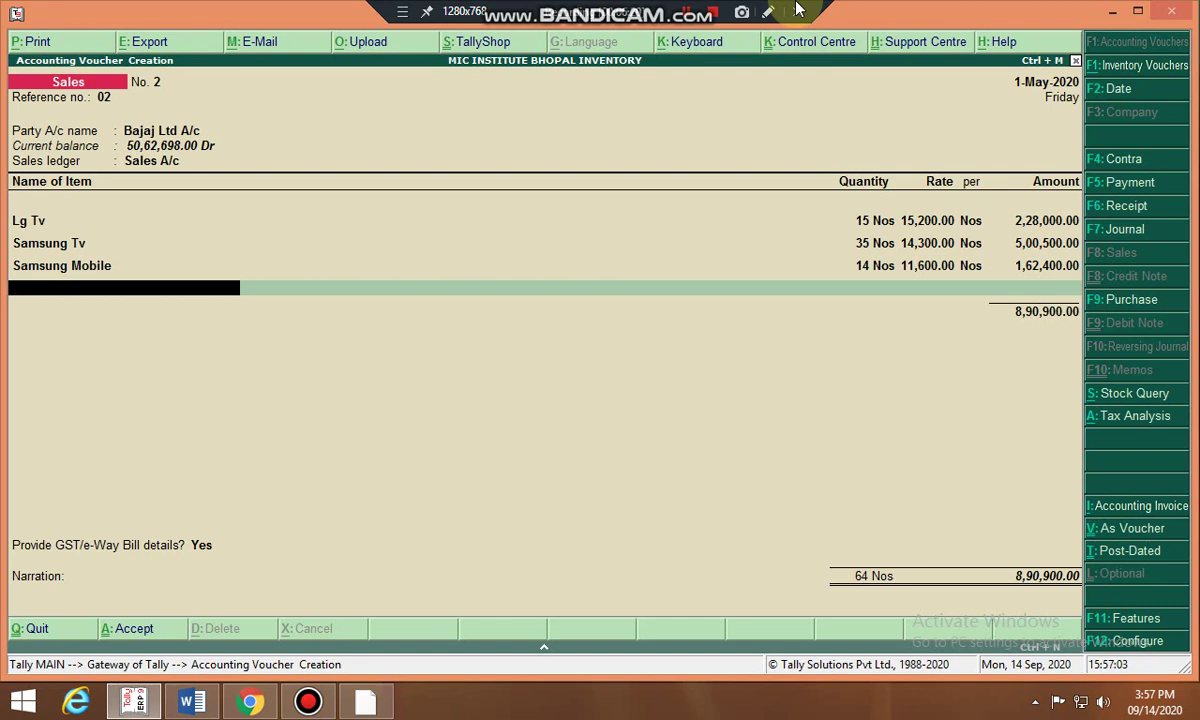
- Add Micromax Mobile as the fourth item, allocating 41 Nos from Finished Goods Godown
type("M")
key("Return")
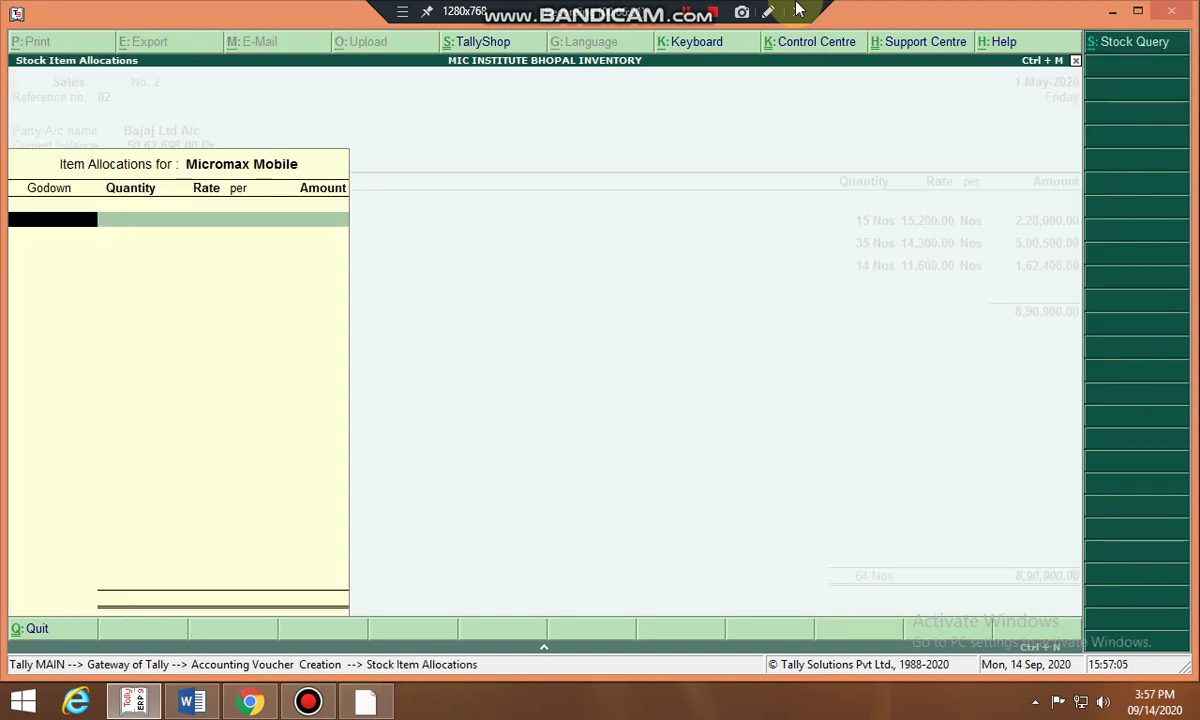
key("Return")
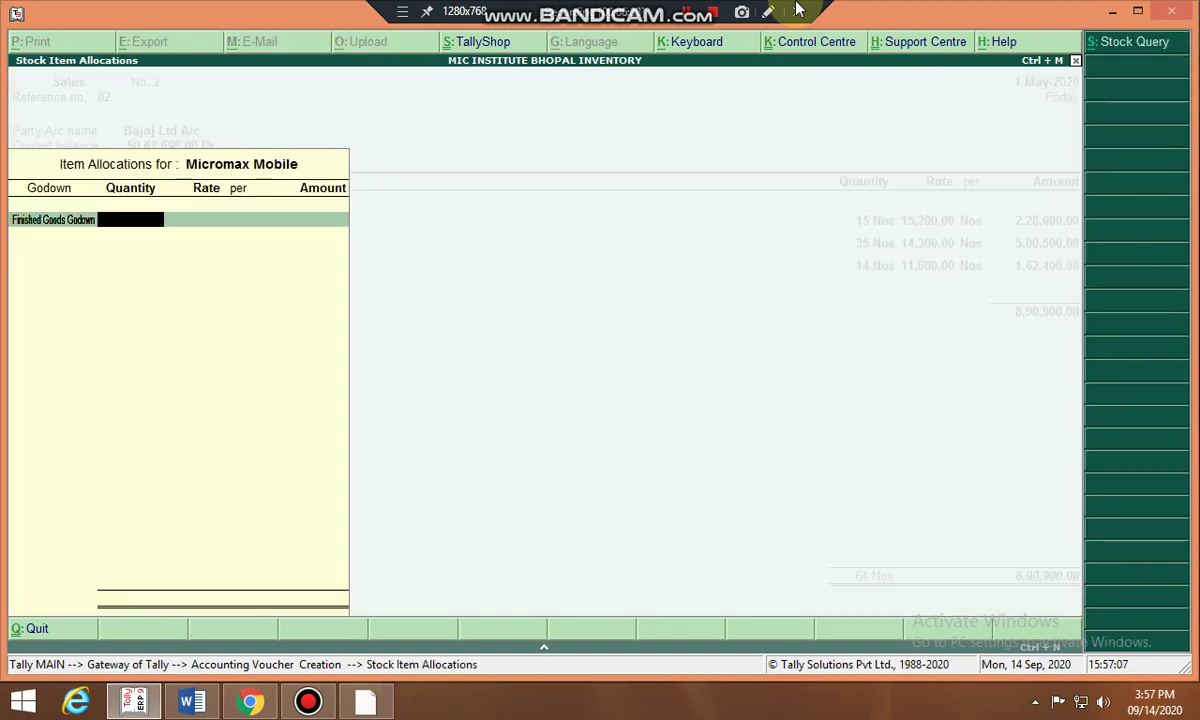
type("41")
key("Return")
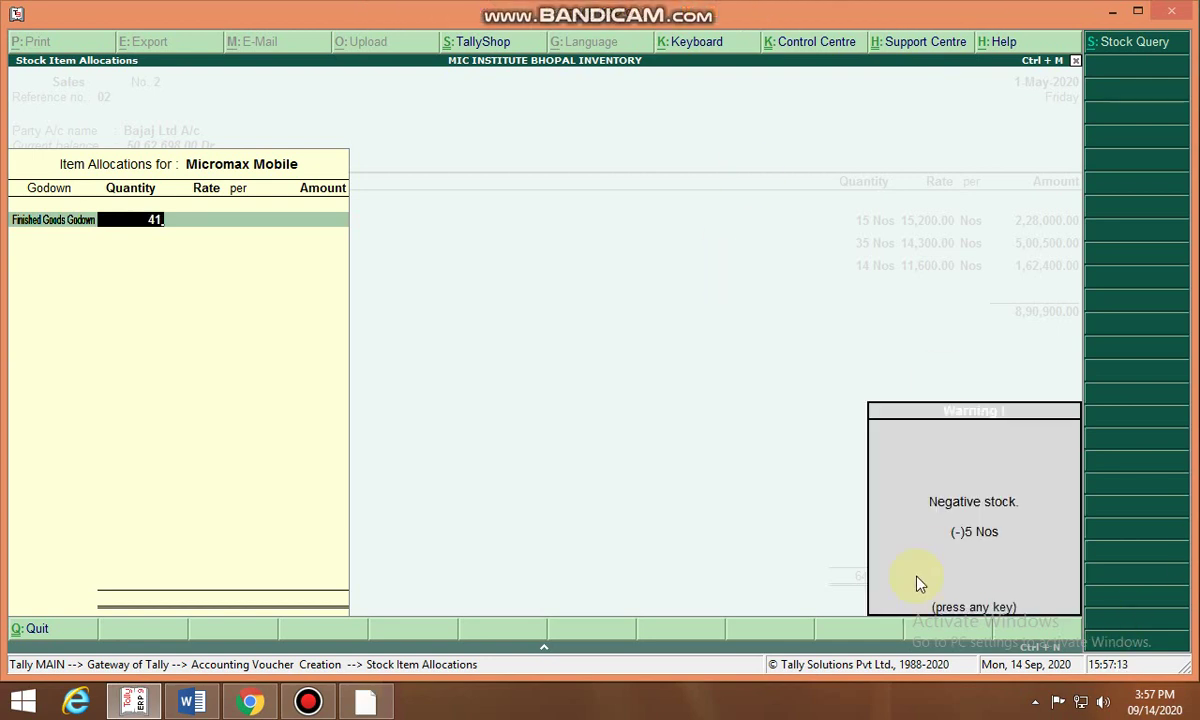
key("Return")
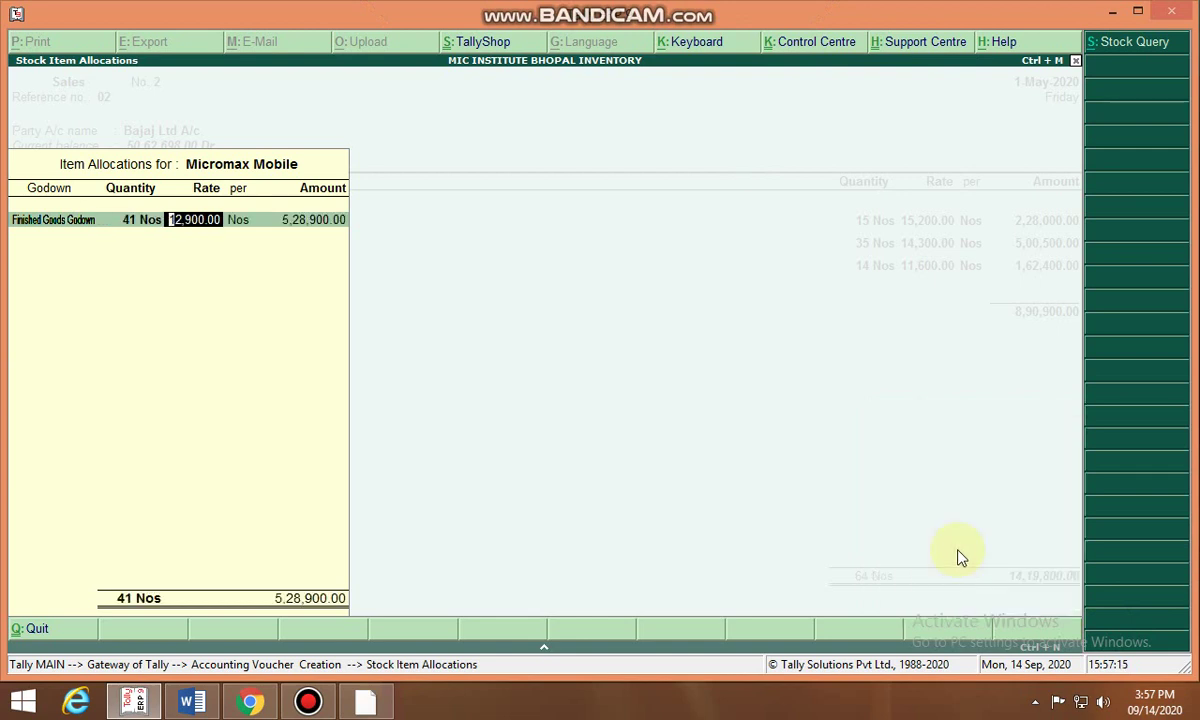
- Set the Micromax Mobile quantity to 34 Nos and accept the item at a rate of 12,900.00
key("BackSpace")
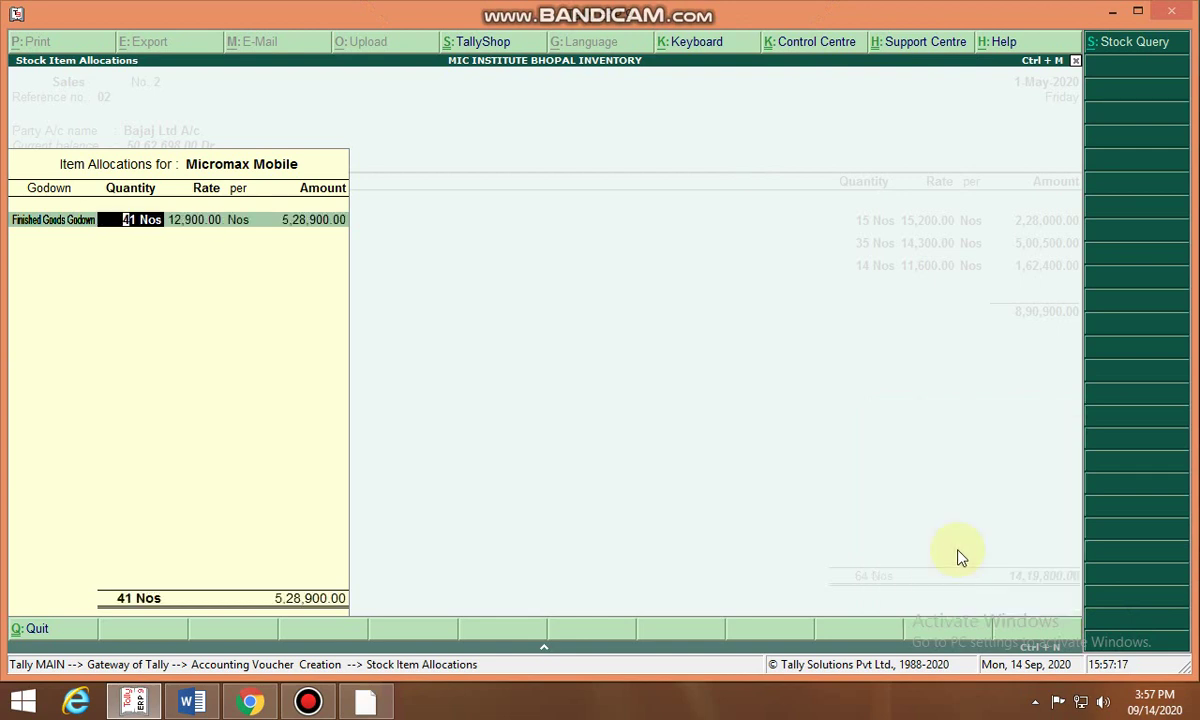
type("40")
key("BackSpace")
key("BackSpace")
type("34")
key("Return")
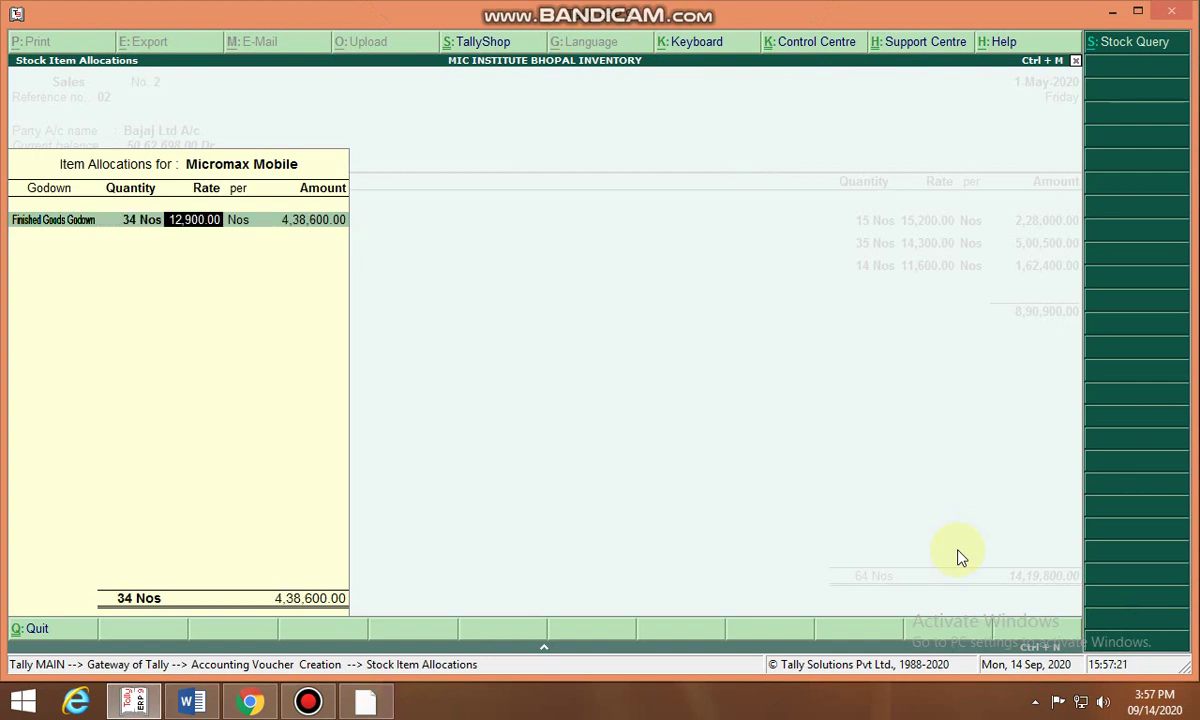
key("Return")
key("Return")
key("Return")
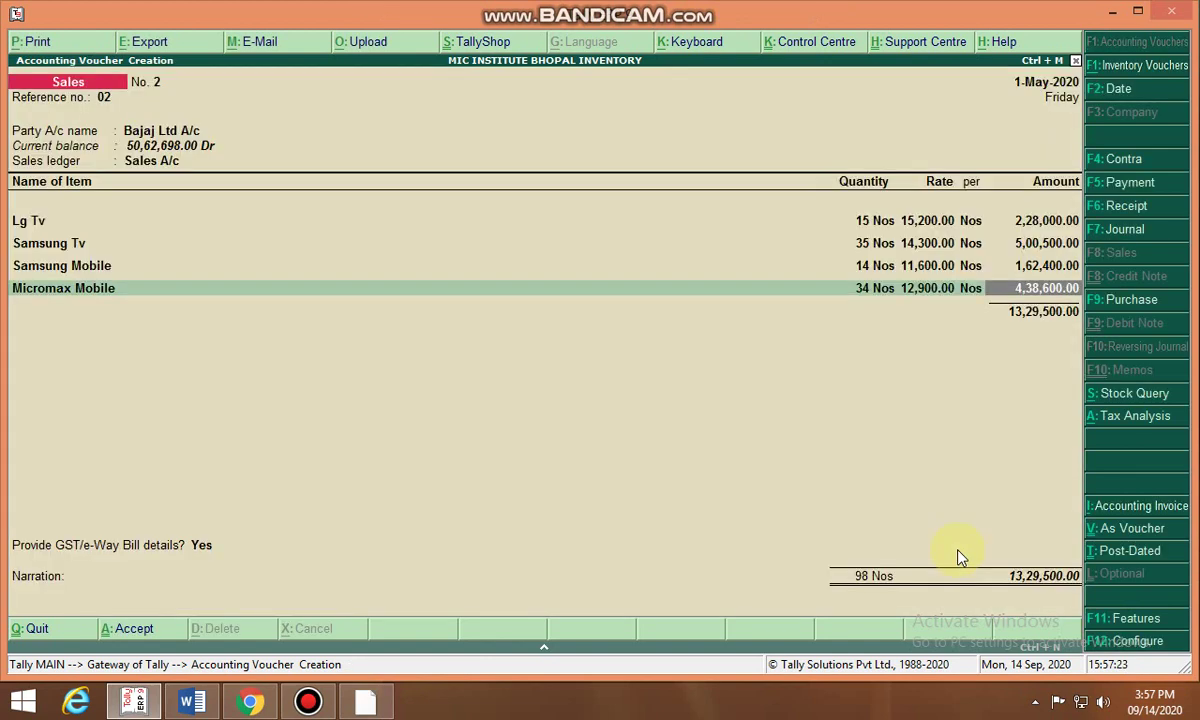
key("Return")
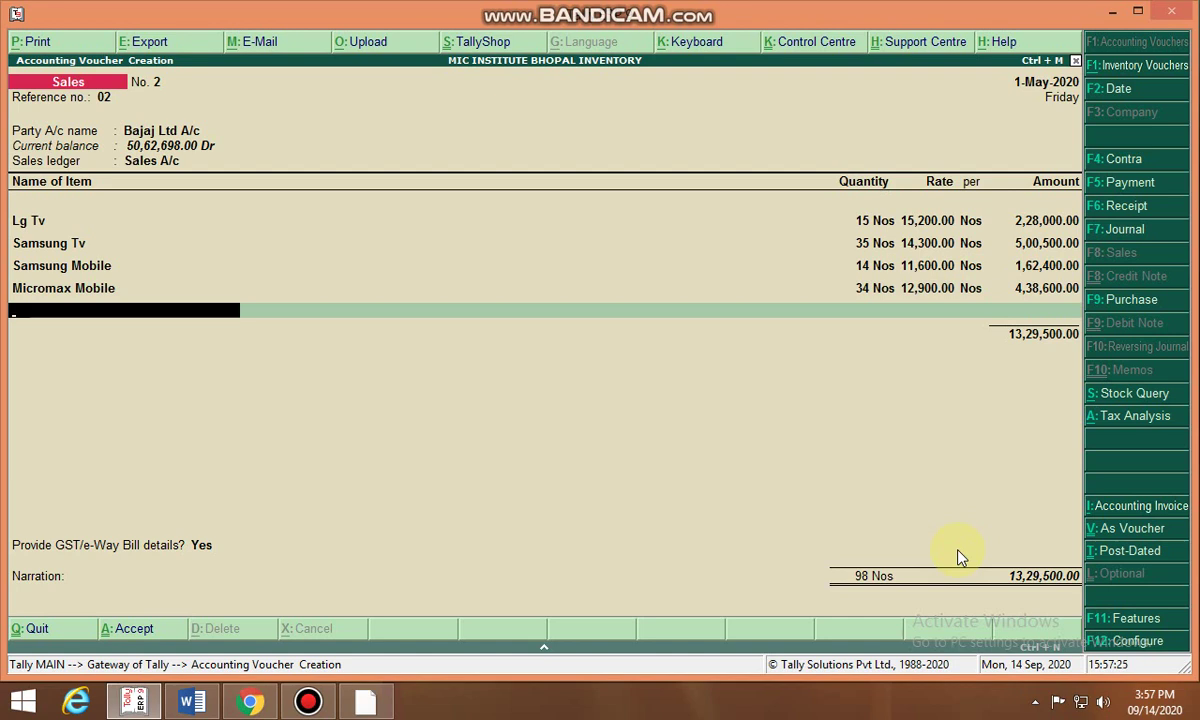
- End the item list and add the SGST and CGST ledgers to the sales voucher
key("Return")
type("S")
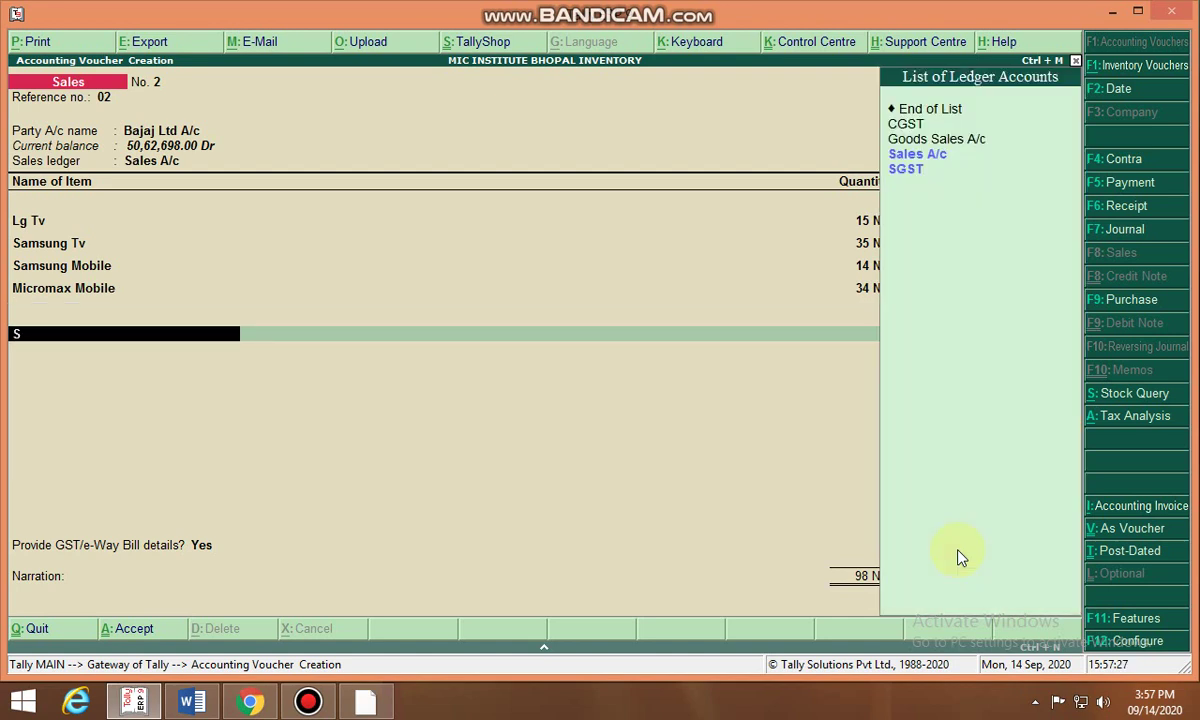
key("Down")
key("Return")
key("Return")
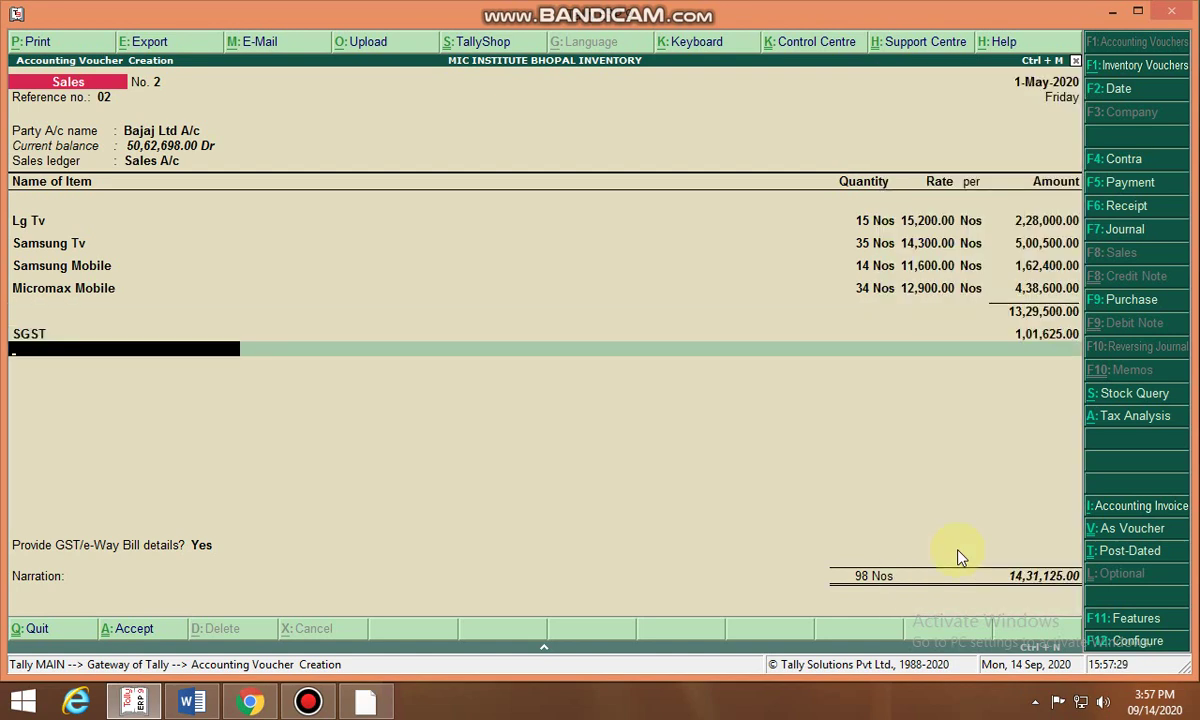
type("C")
key("Return")
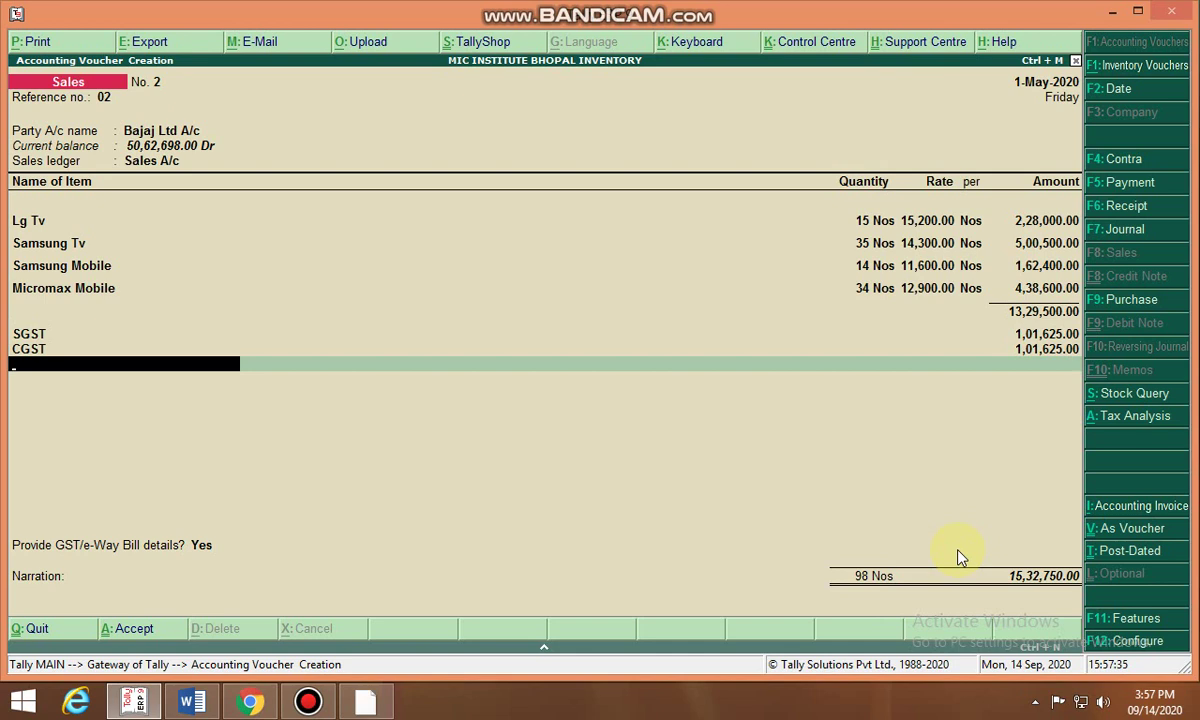
- Set the sales voucher's GST/e-Way Bill details option to No, save it without a narration and exit voucher entry
key("Return")
key("Up")
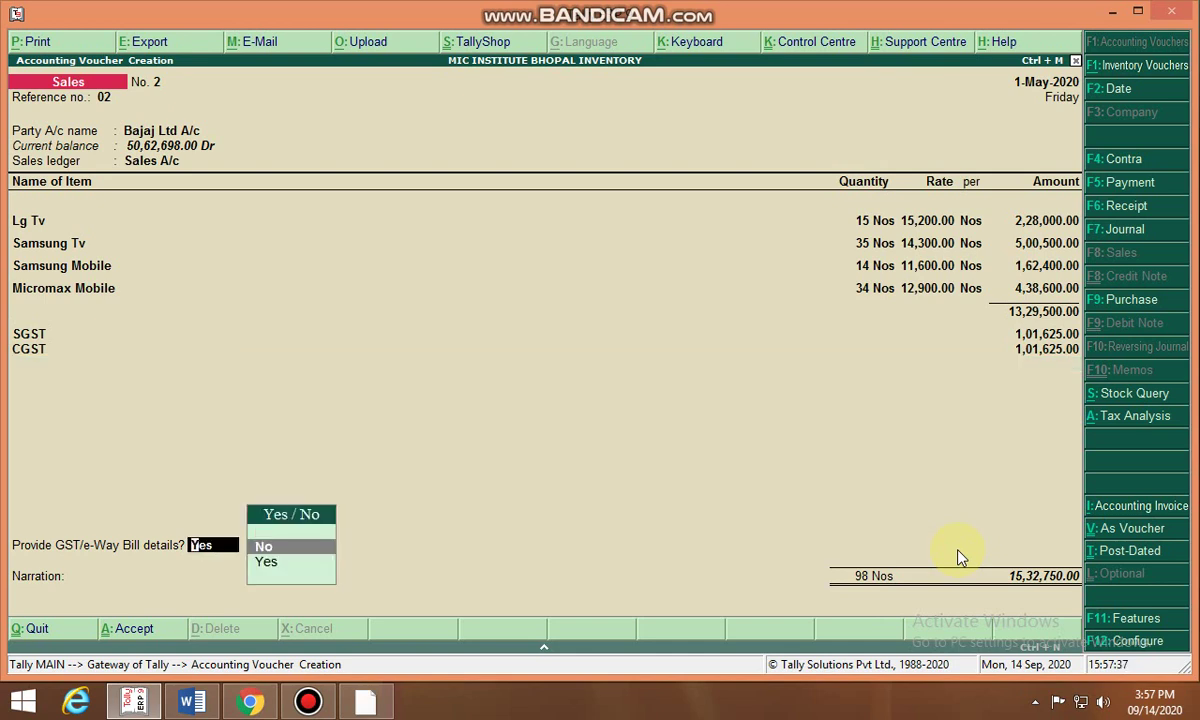
key("Return")
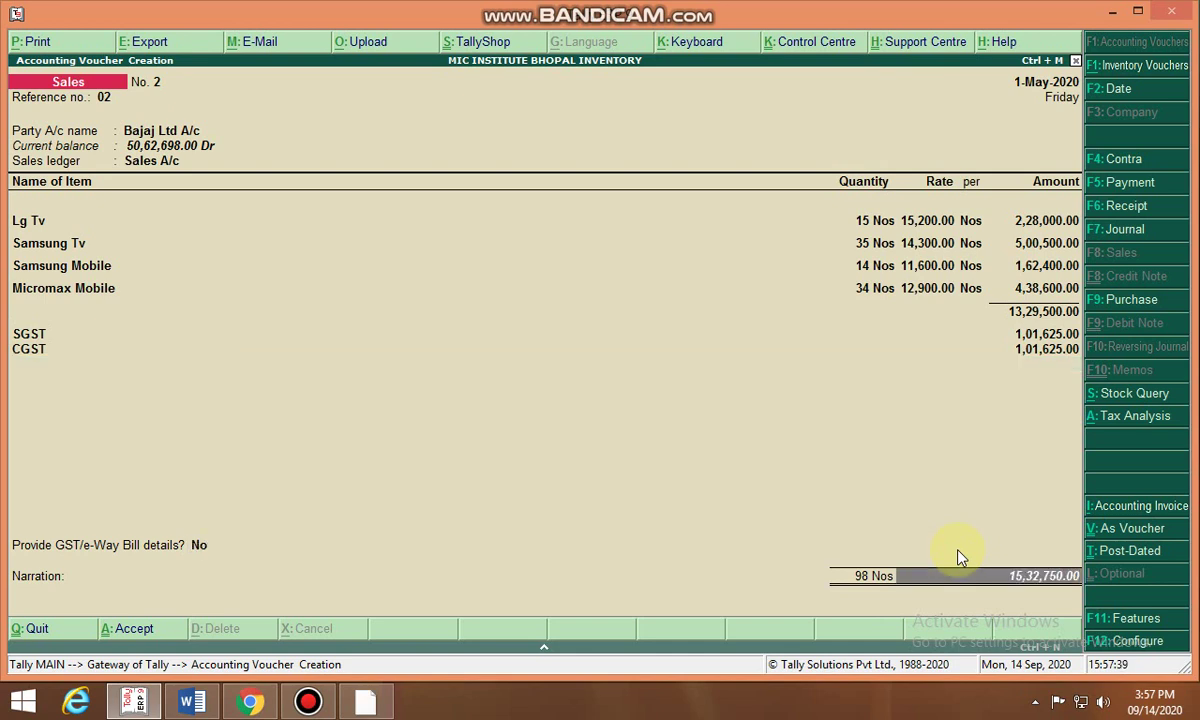
key("Return")
key("Return")
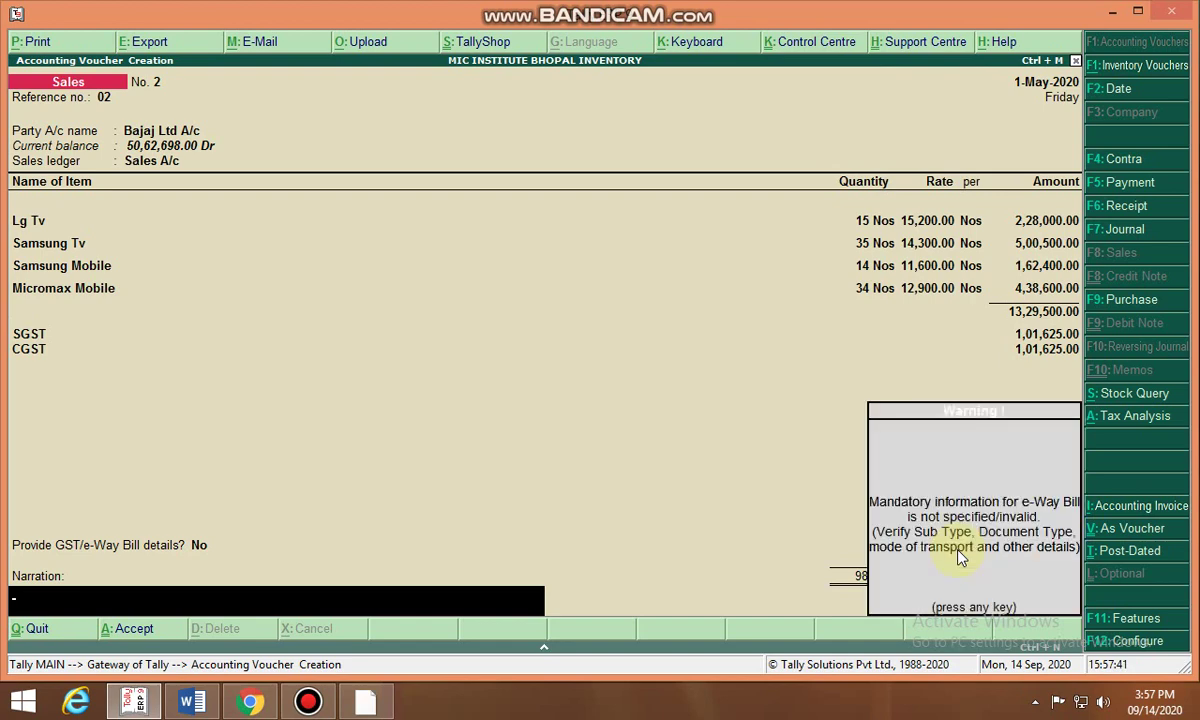
key("Return")
key("Return")
key("Escape")
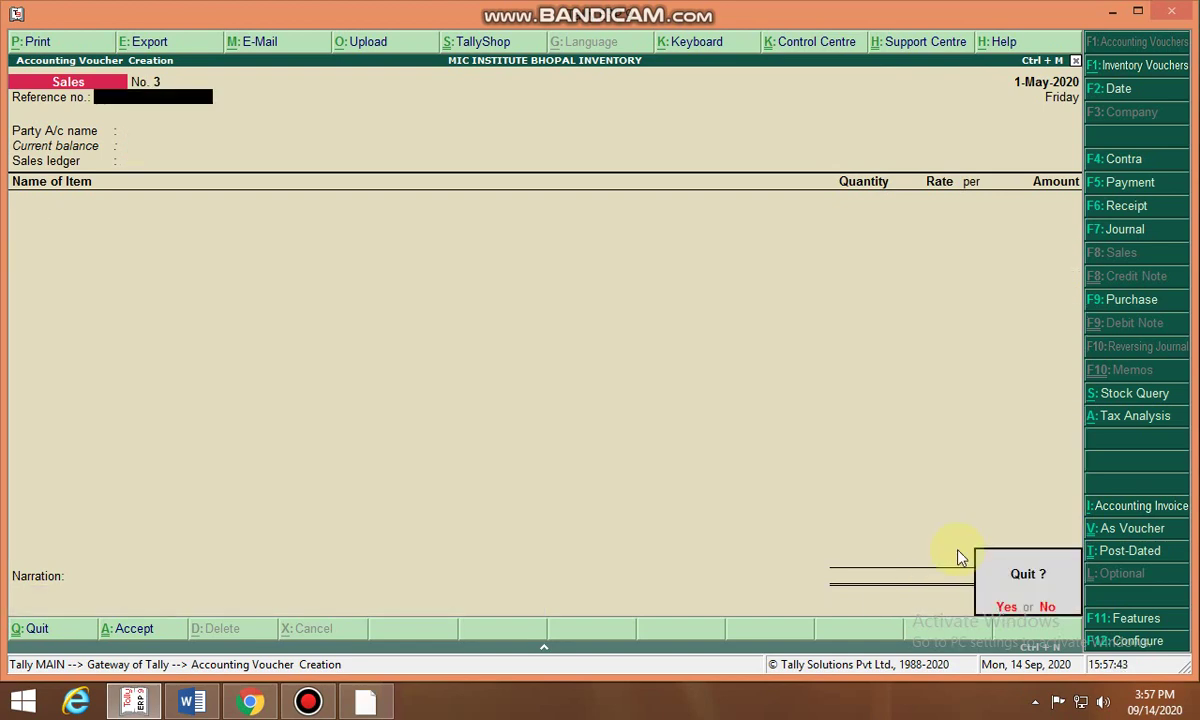
key("Return")
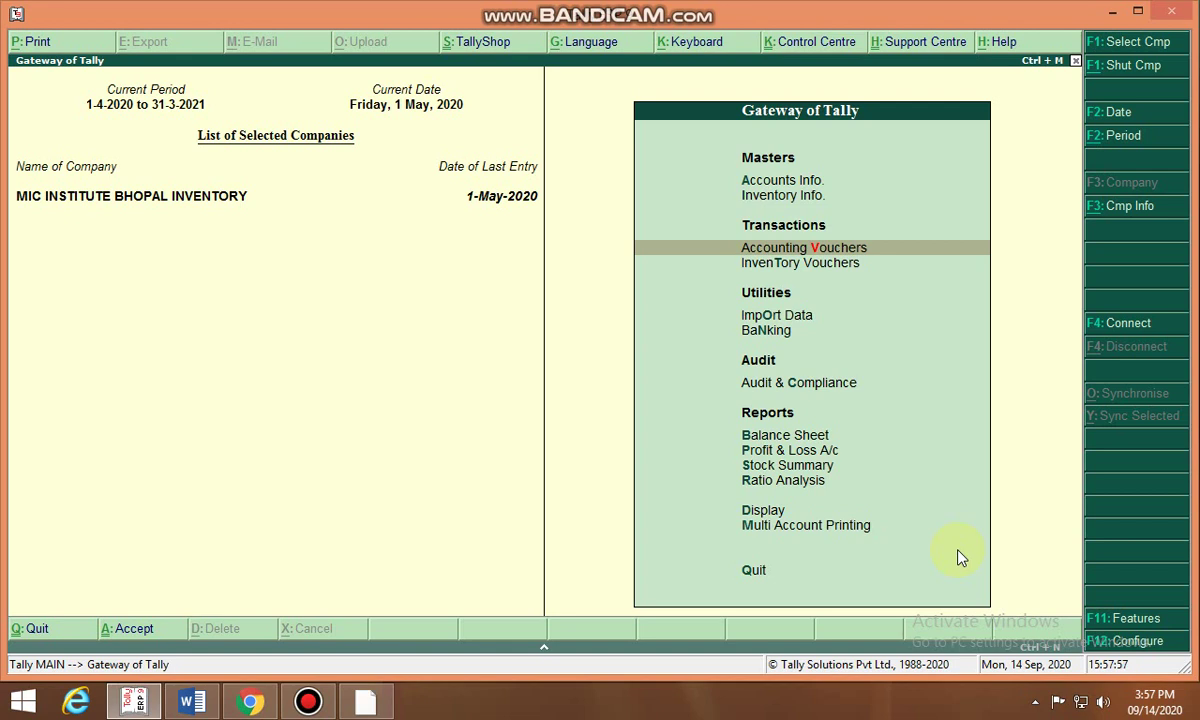
- Display the Godown Summary from the inventory statements for Assembling Godown
key("Down")
key("Down")
key("Down")
key("Down")
key("Down")
key("Down")
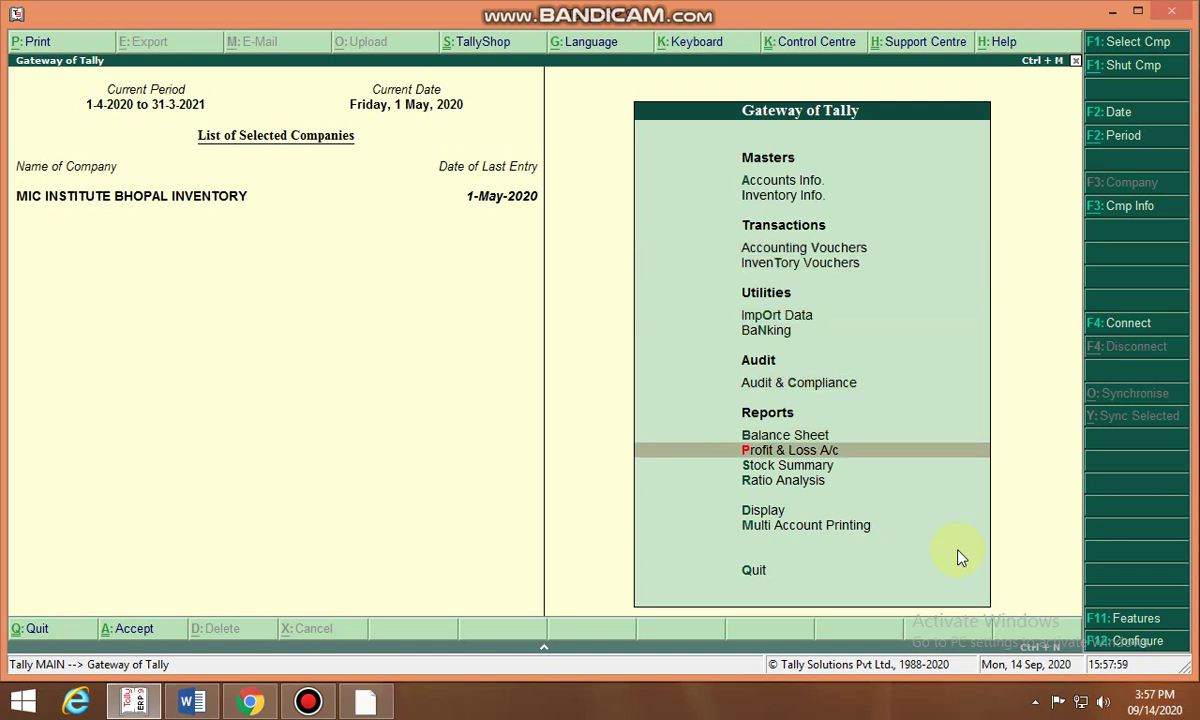
key("Down")
key("Down")
key("Down")
key("Return")
key("Down")
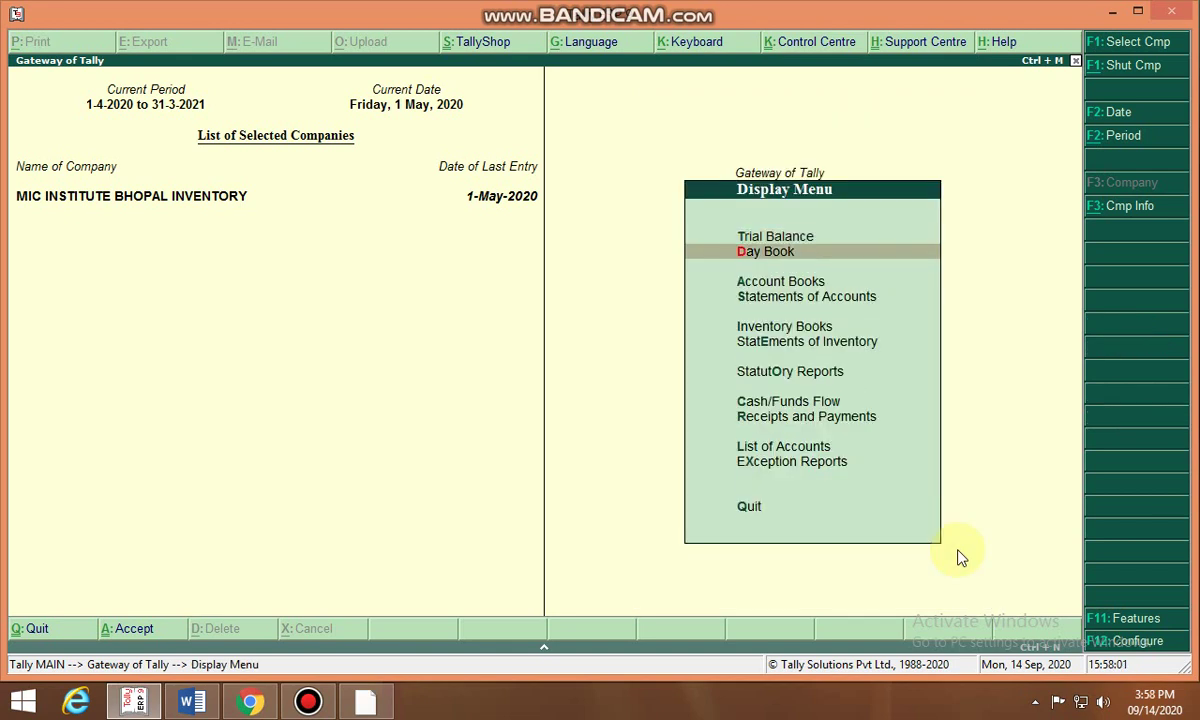
key("Down")
key("Down")
key("Down")
key("Down")
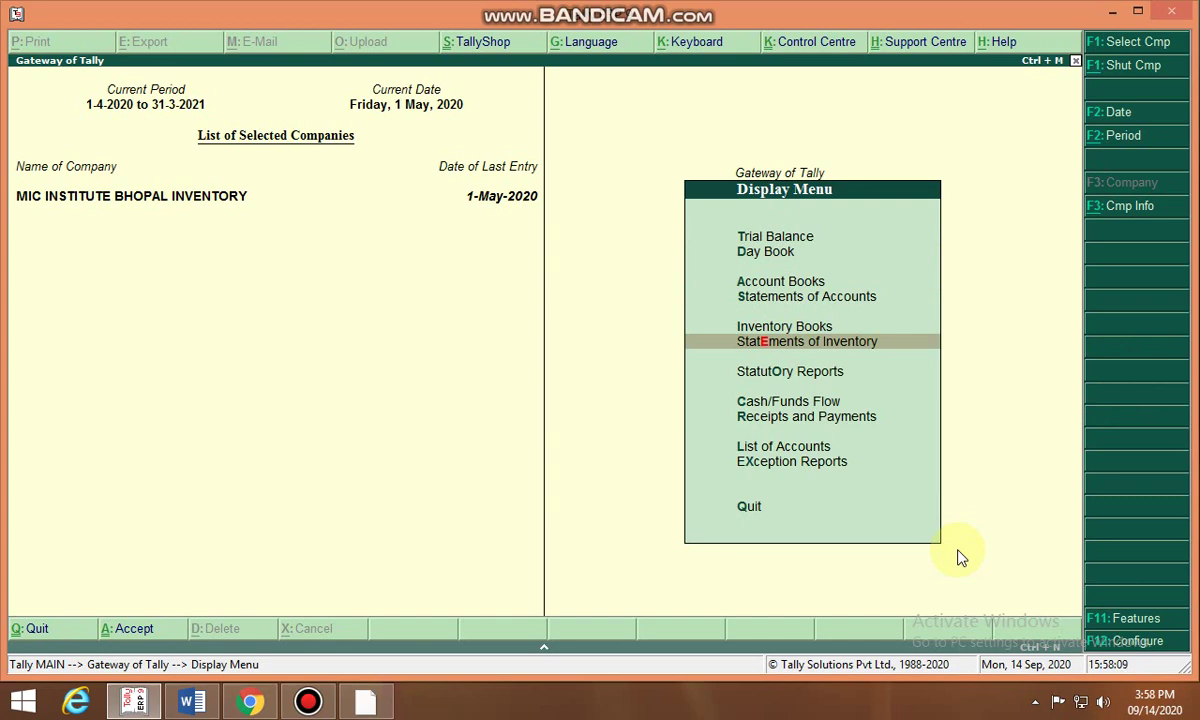
key("Return")
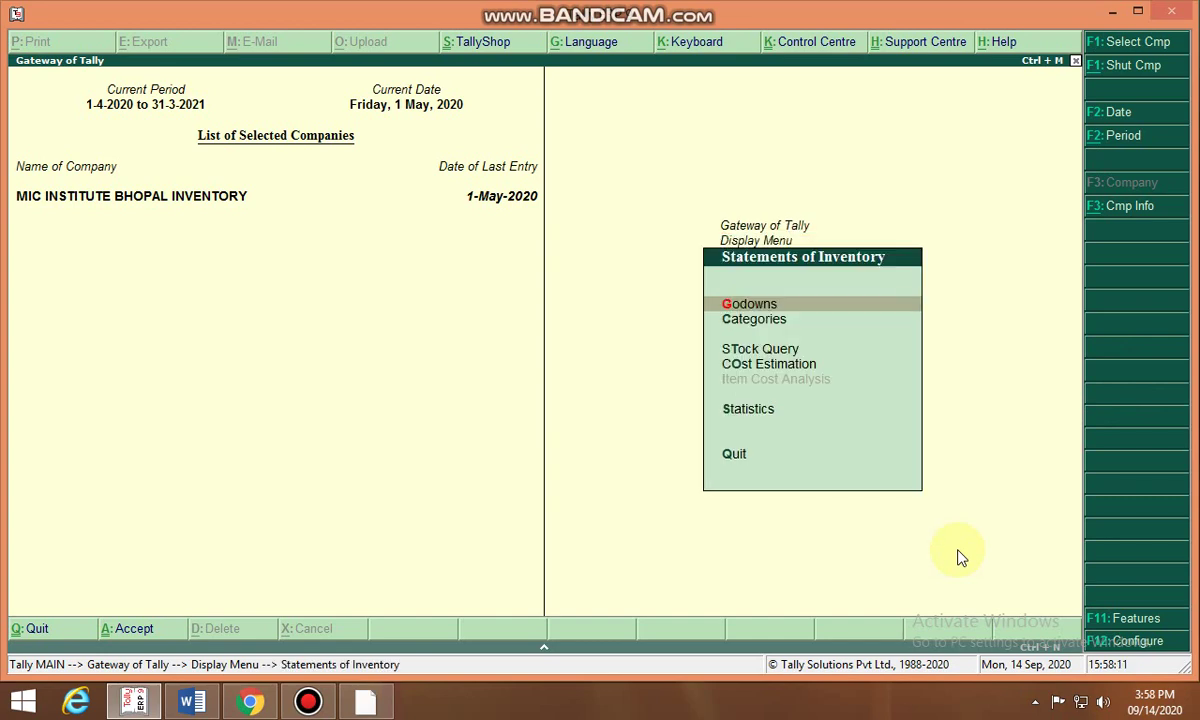
key("Return")
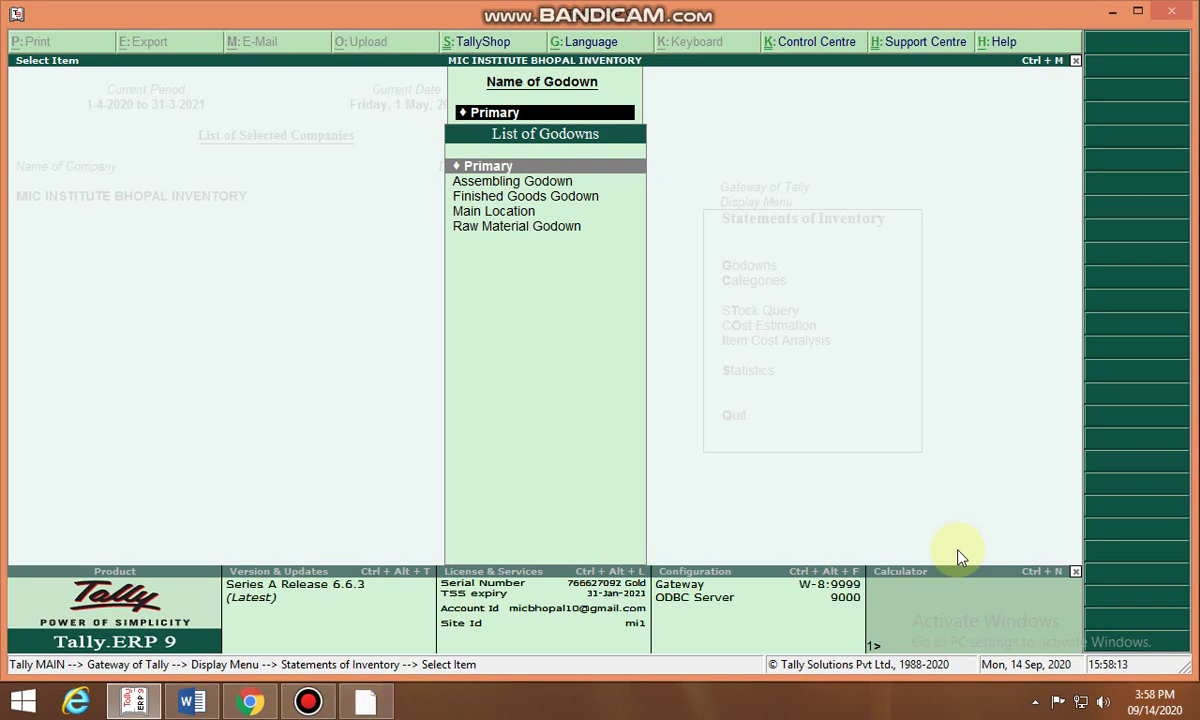
key("Down")
key("Return")
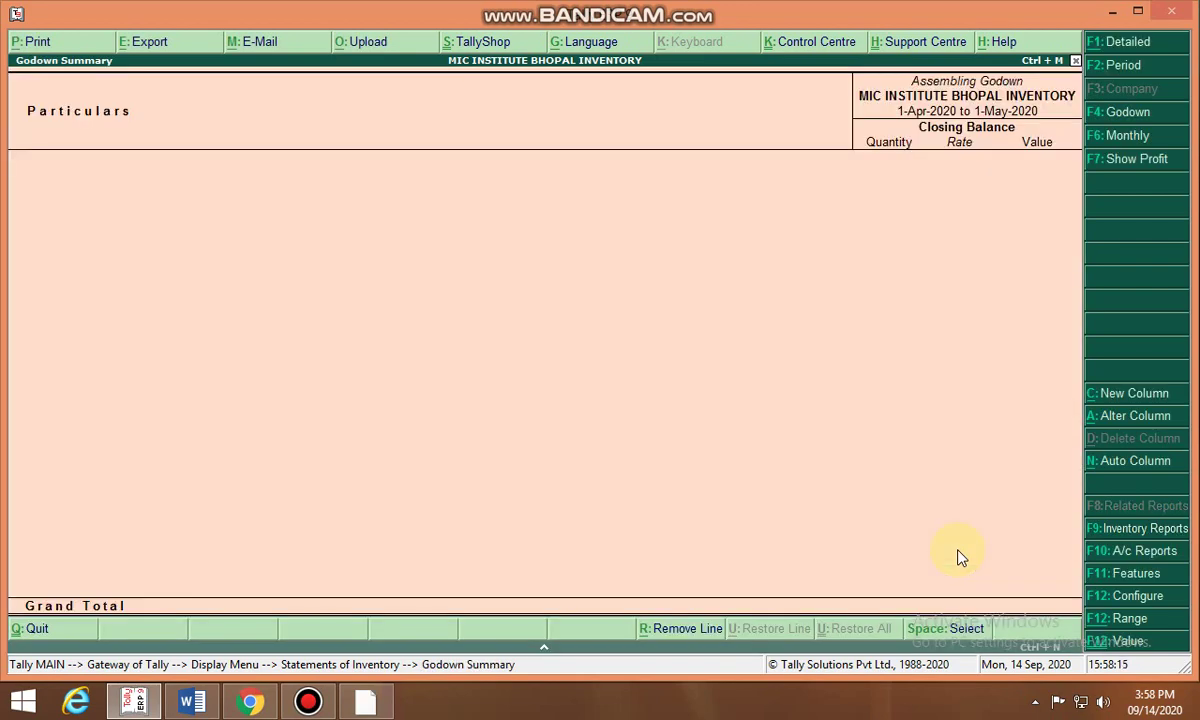
- Switch the Godown Summary to Main Location to review its stock, then return to the godown selection
key("F4")
key("Down")
key("Down")
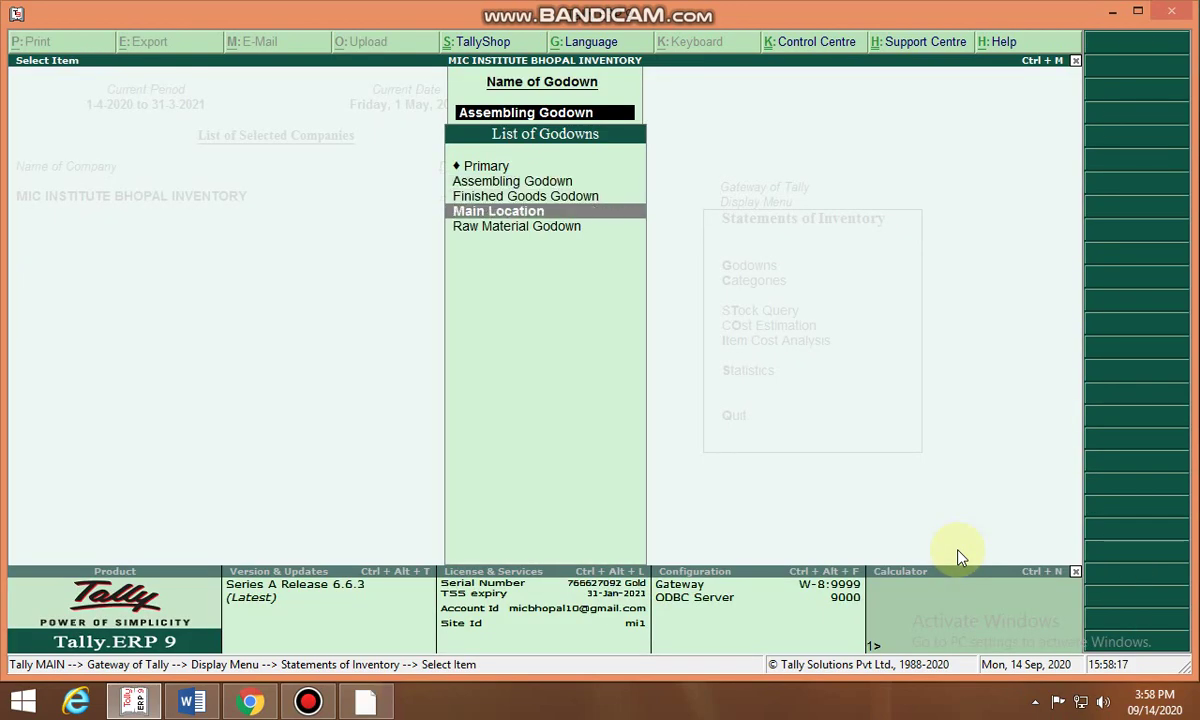
key("Return")
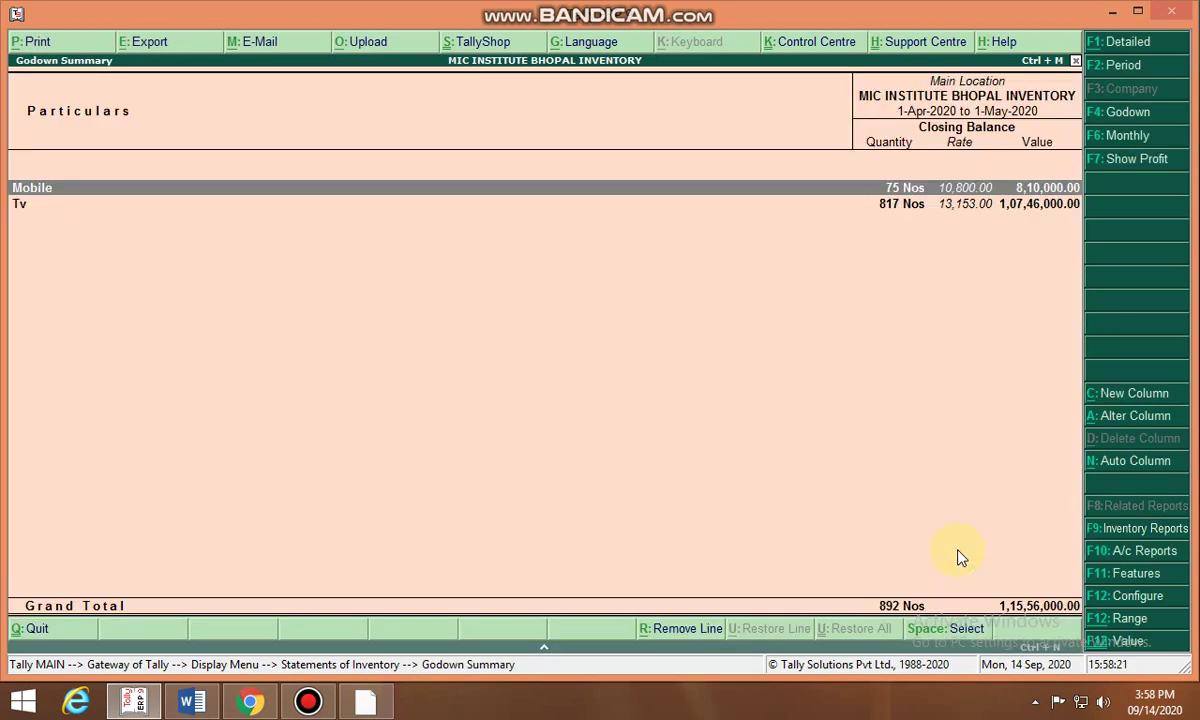
key("Escape")
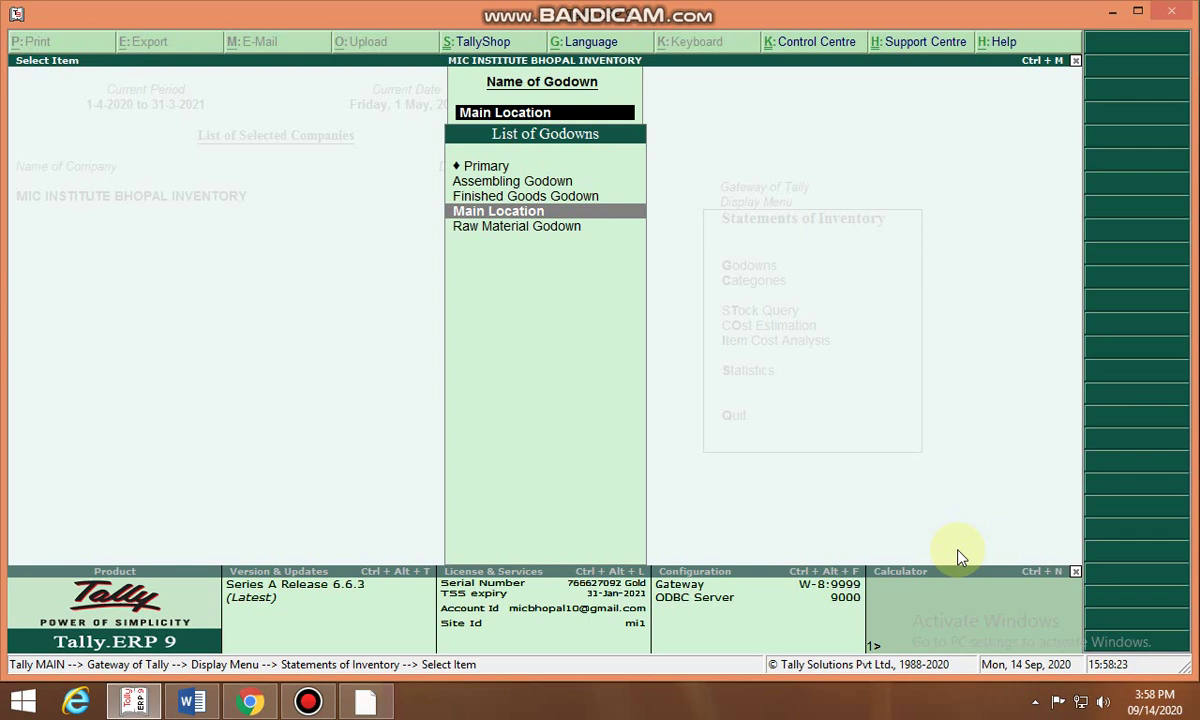
- Display the Godown Summary for Finished Goods Godown and drill down through the Mobile group to Micromax Mobile's May vouchers
key("Up")
key("Return")
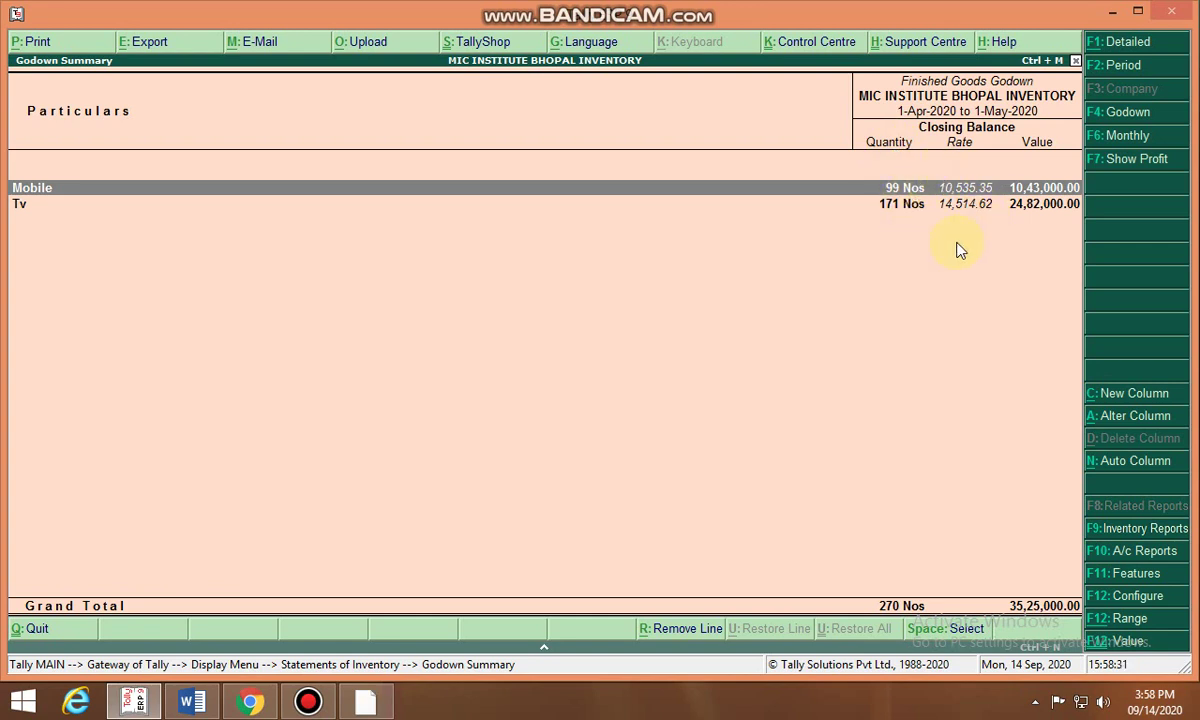
key("Return")
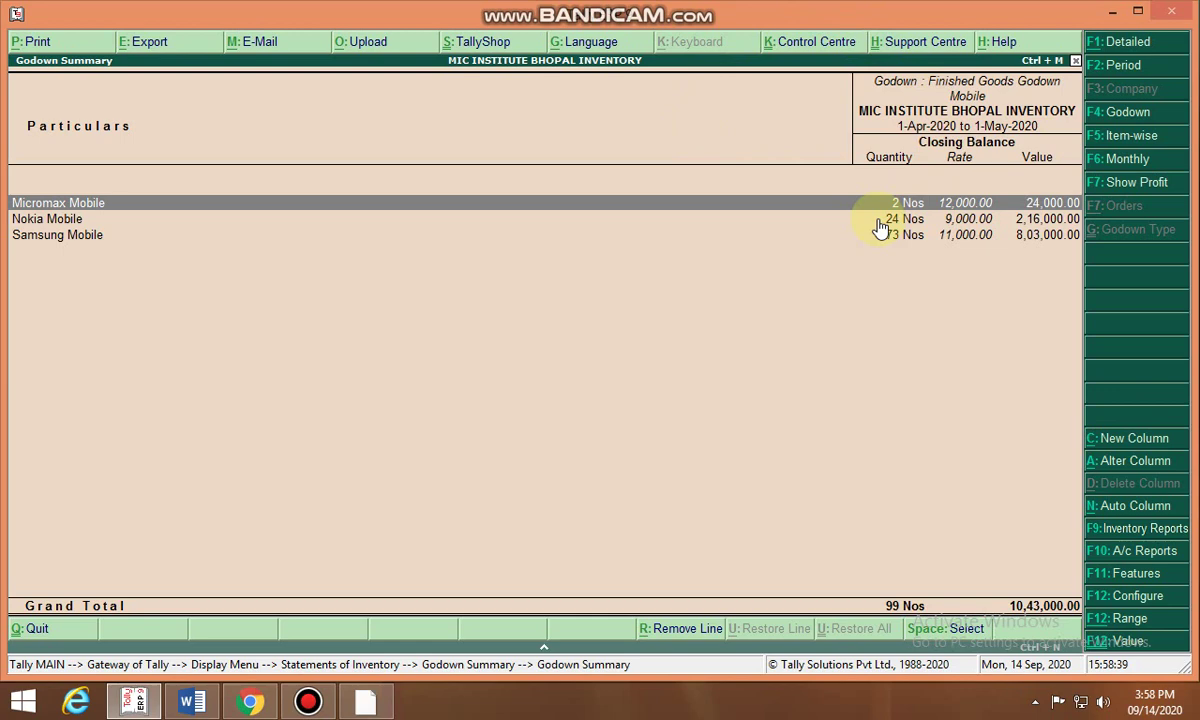
key("Return")
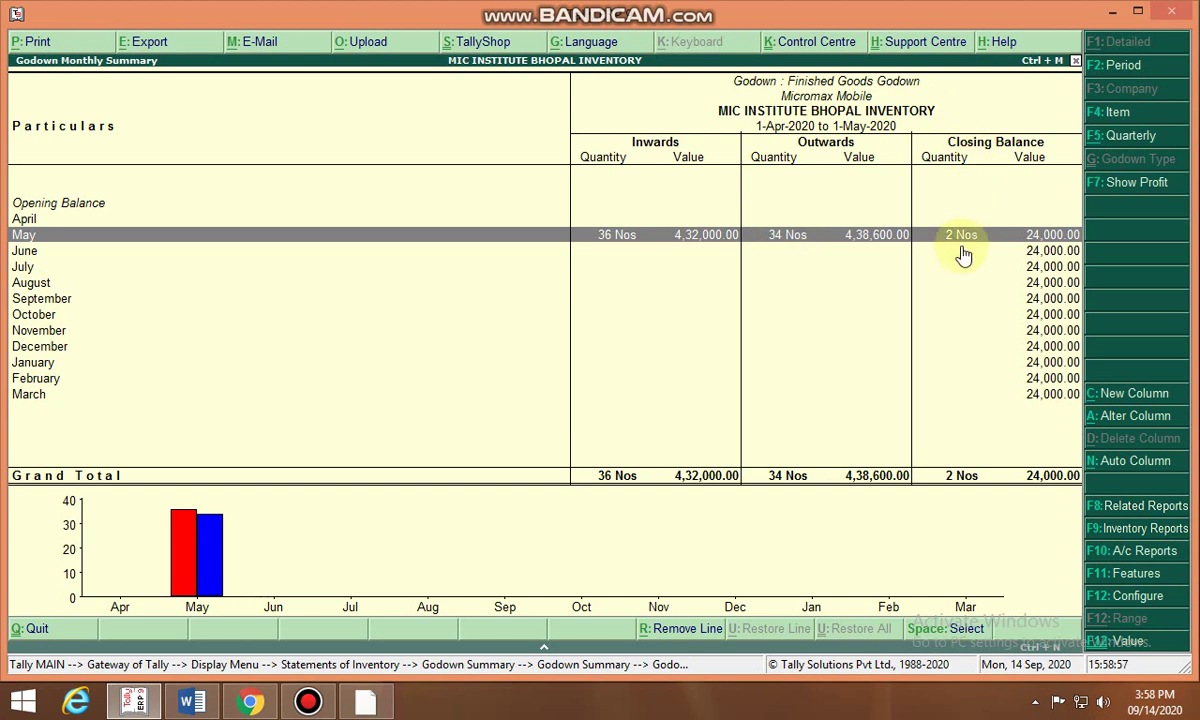
left_click(228, 571)
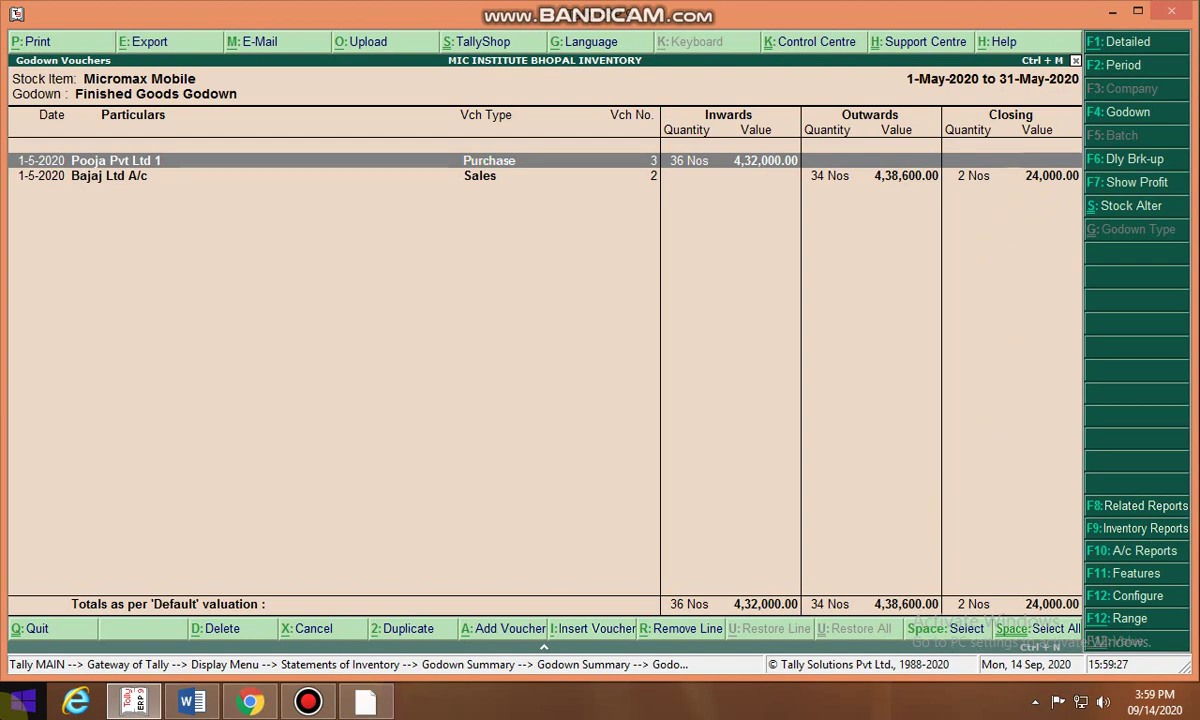
- Close the Micromax Mobile vouchers and the godown reports, returning to the Gateway of Tally
key("Escape")
key("Escape")
key("Escape")
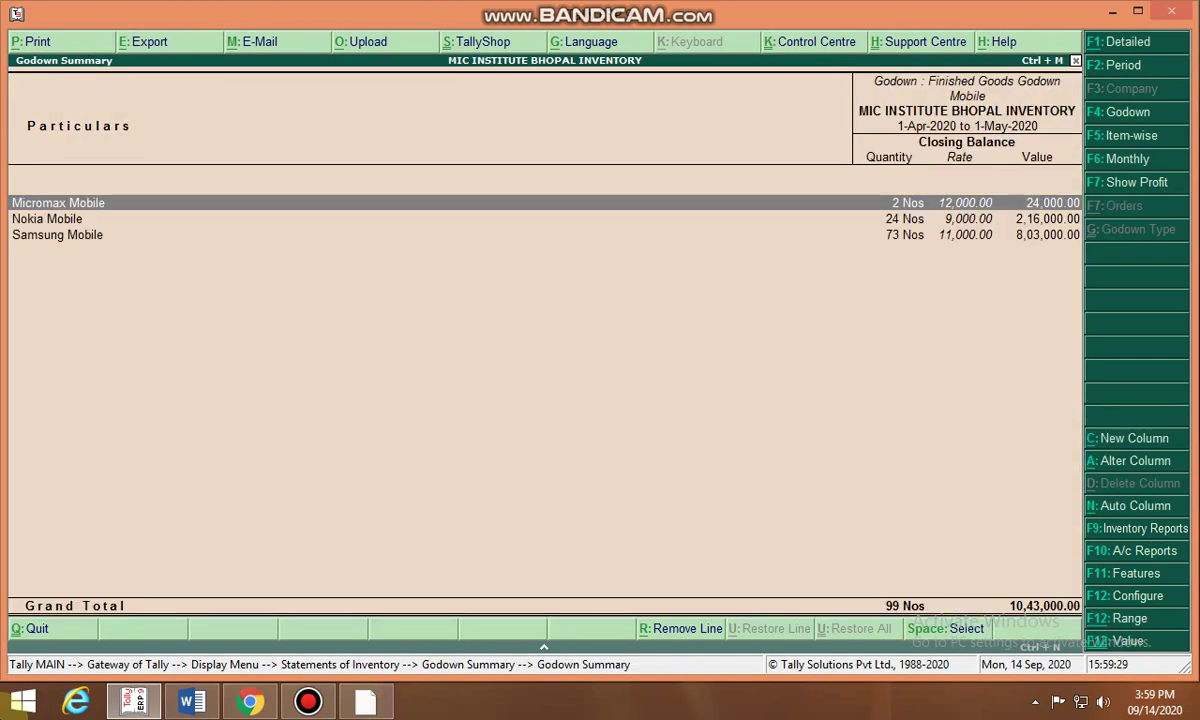
key("Escape")
key("Escape")
key("Escape")
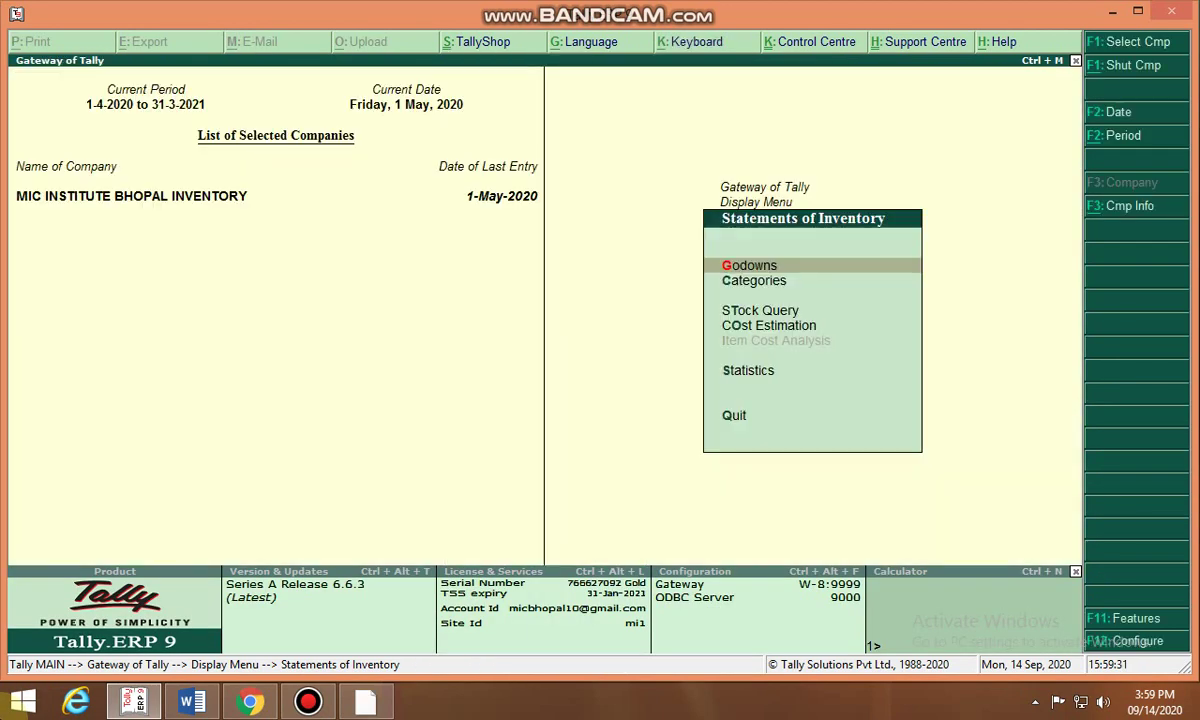
key("Escape")
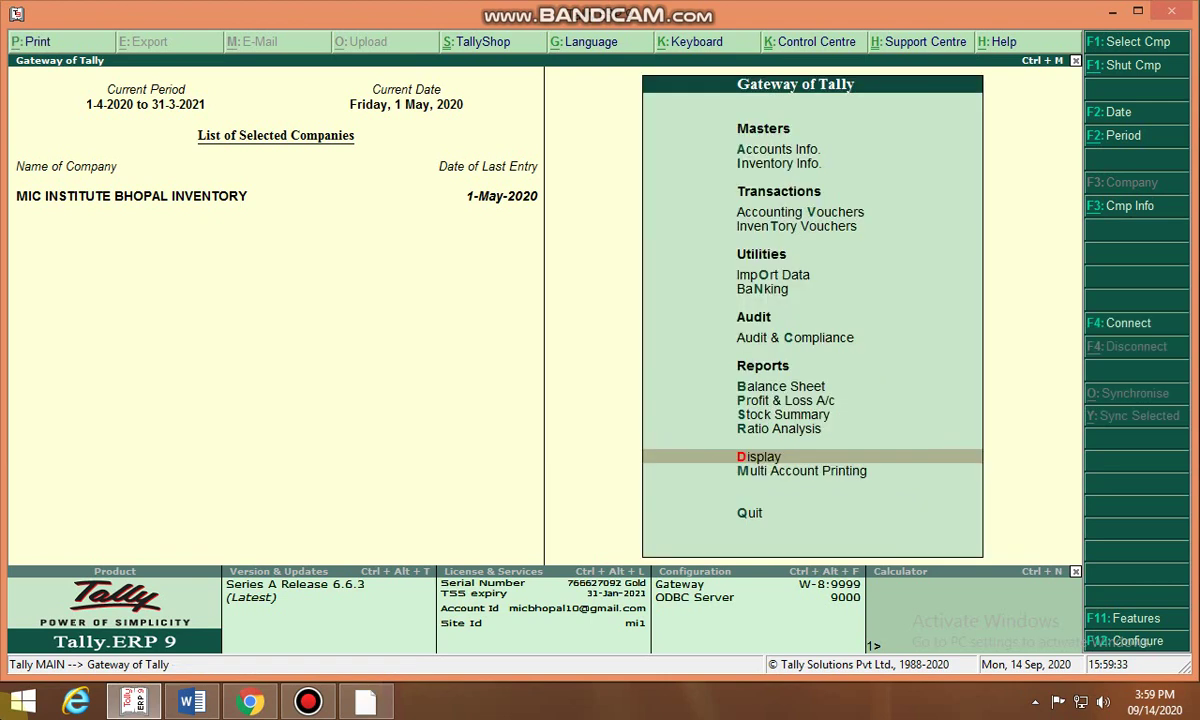